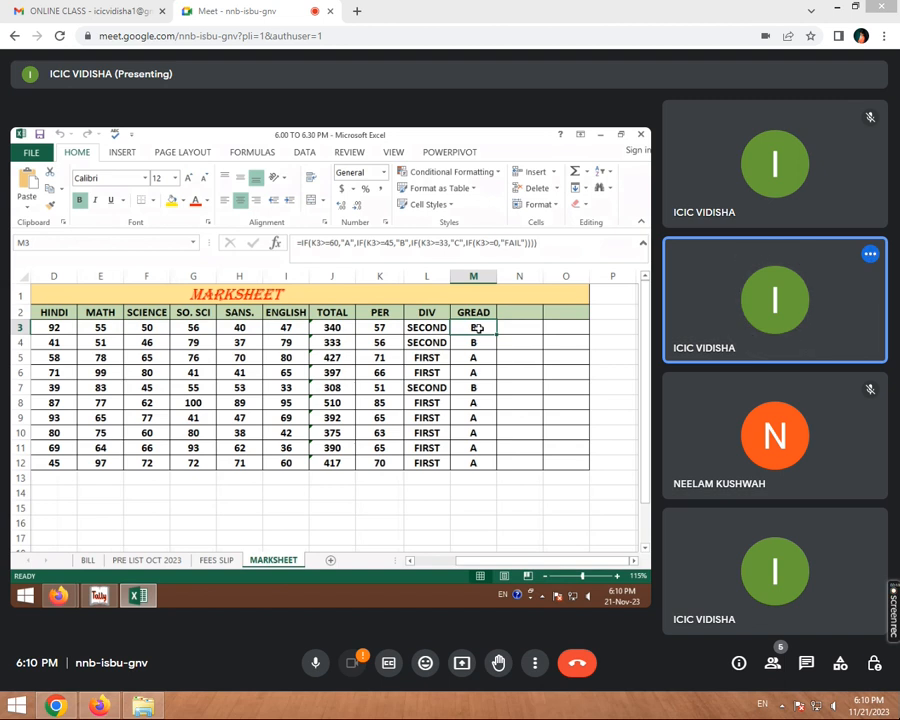
Clear the existing division results from the DIV column, cells L3 to L12.
{"action": "left_click", "coordinate": [430, 328]}
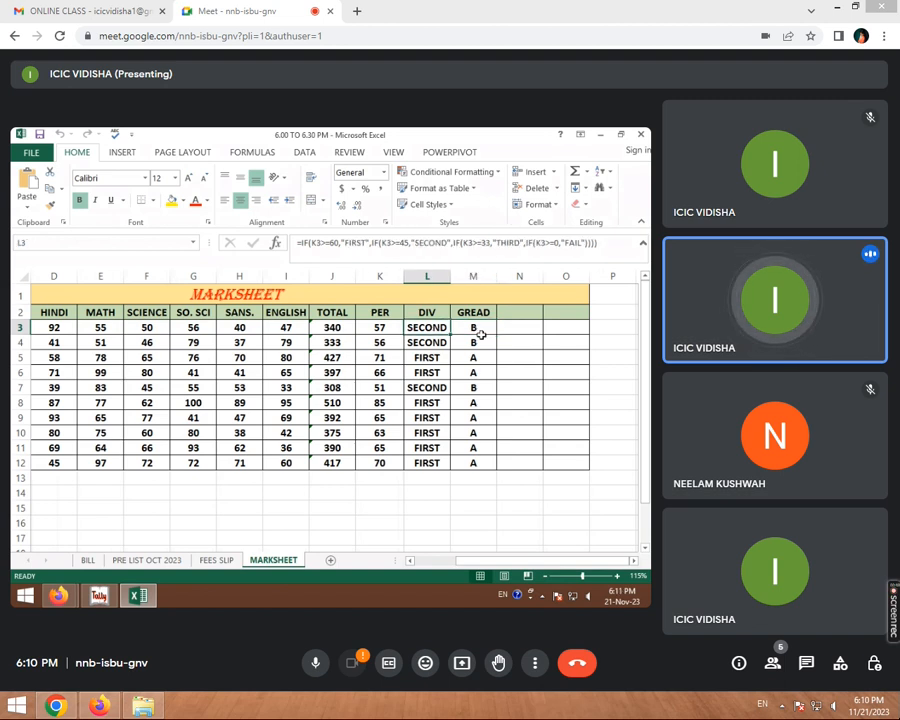
{"action": "left_click", "coordinate": [464, 355]}
{"action": "left_click_drag", "start_coordinate": [432, 328], "coordinate": [433, 463]}
{"action": "key", "text": "Delete"}
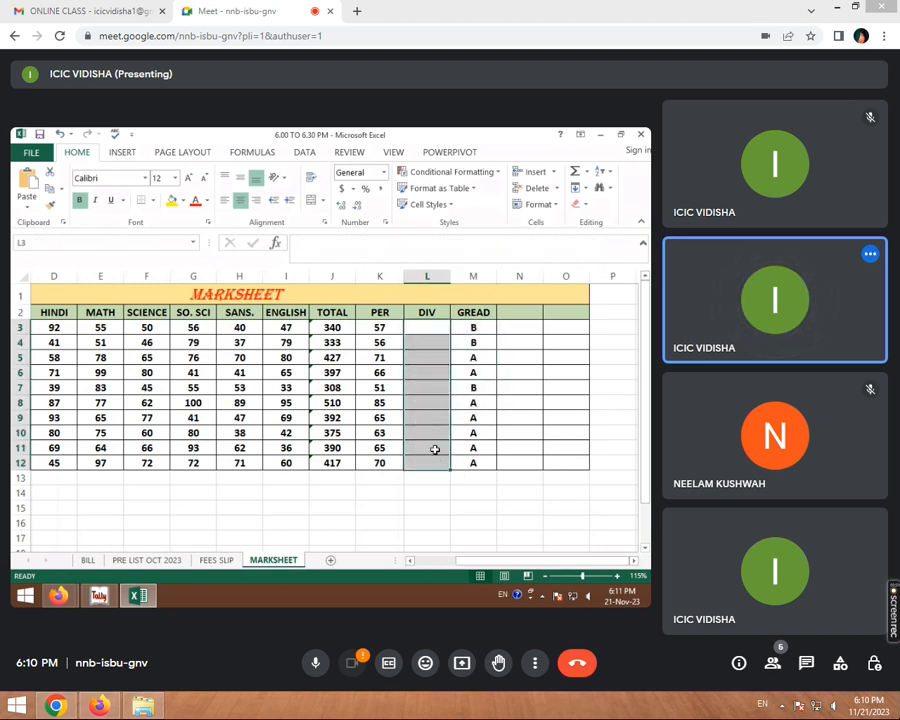
{"action": "left_click", "coordinate": [468, 372]}
Start an IF formula in the first DIV cell, L3, that returns "FIRST" when the percentage in K3 is >=60.
{"action": "left_click", "coordinate": [434, 333]}
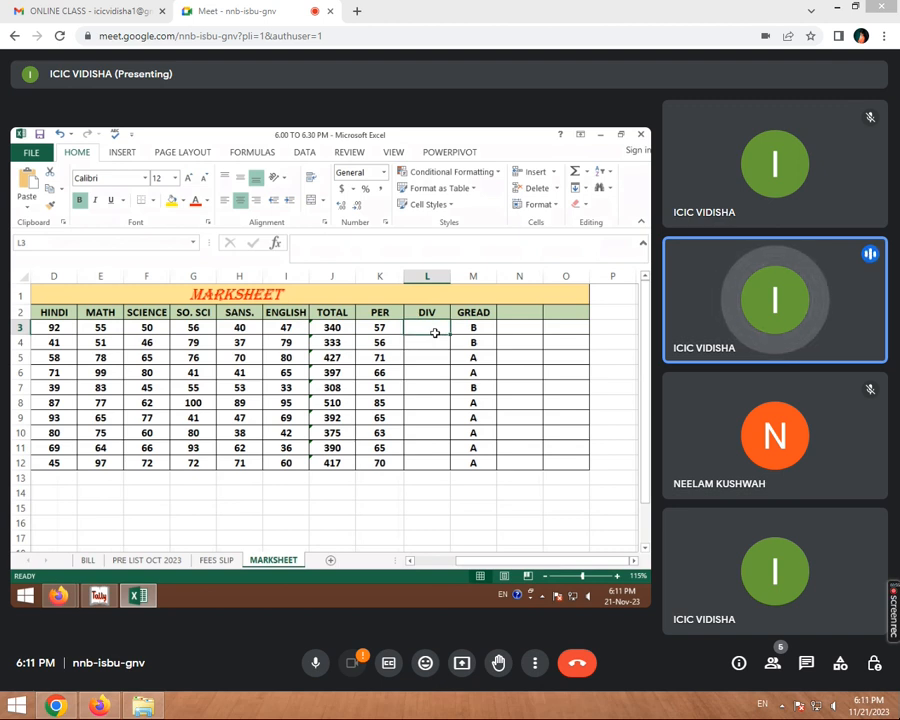
{"action": "type", "text": "=IF"}
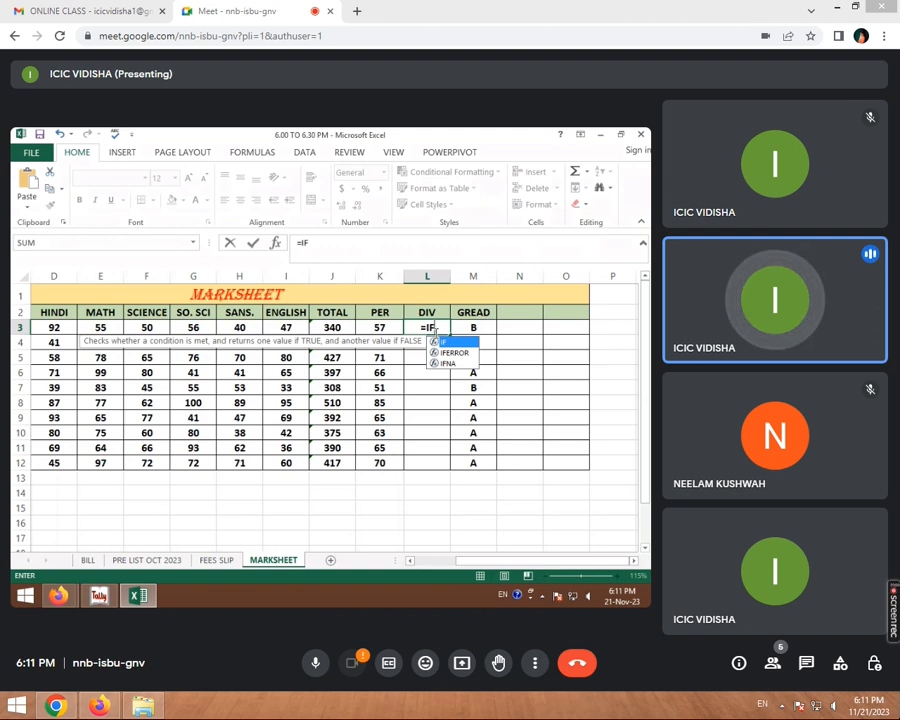
{"action": "type", "text": "("}
{"action": "left_click", "coordinate": [379, 328]}
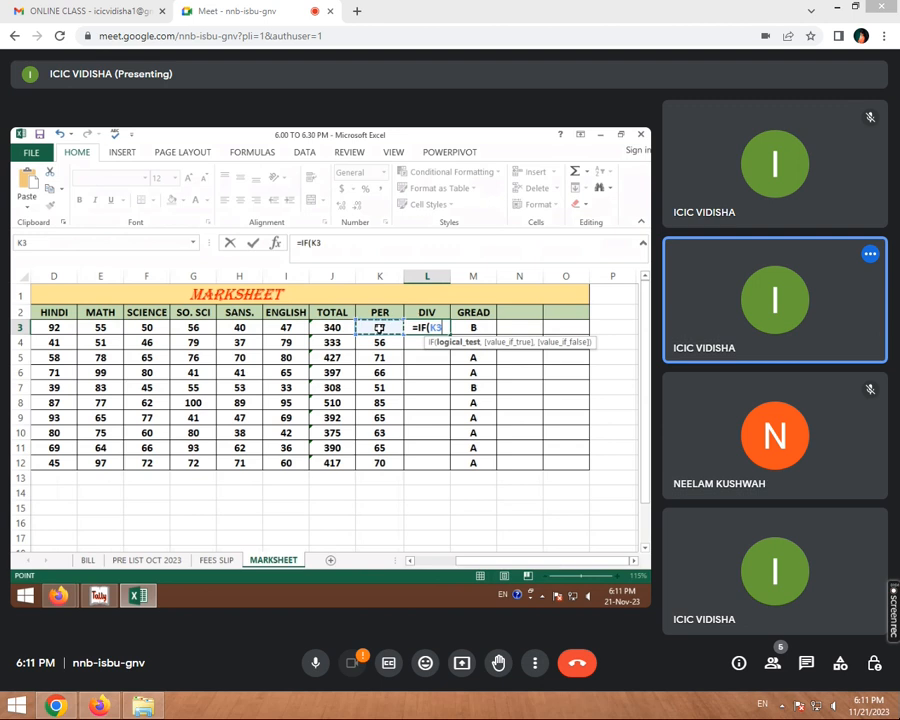
{"action": "type", "text": ">"}
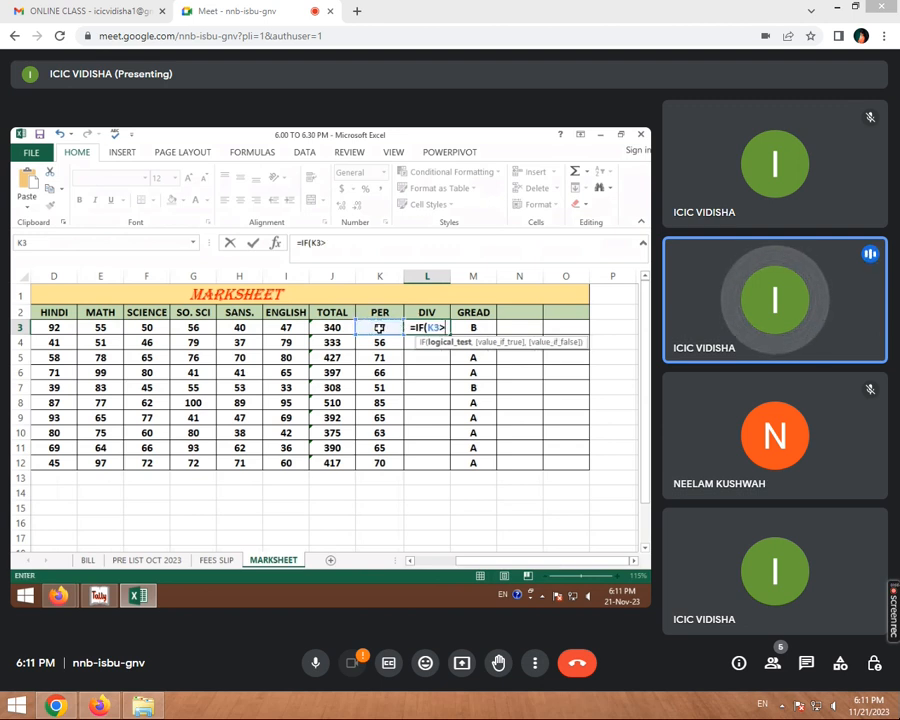
{"action": "type", "text": "=60"}
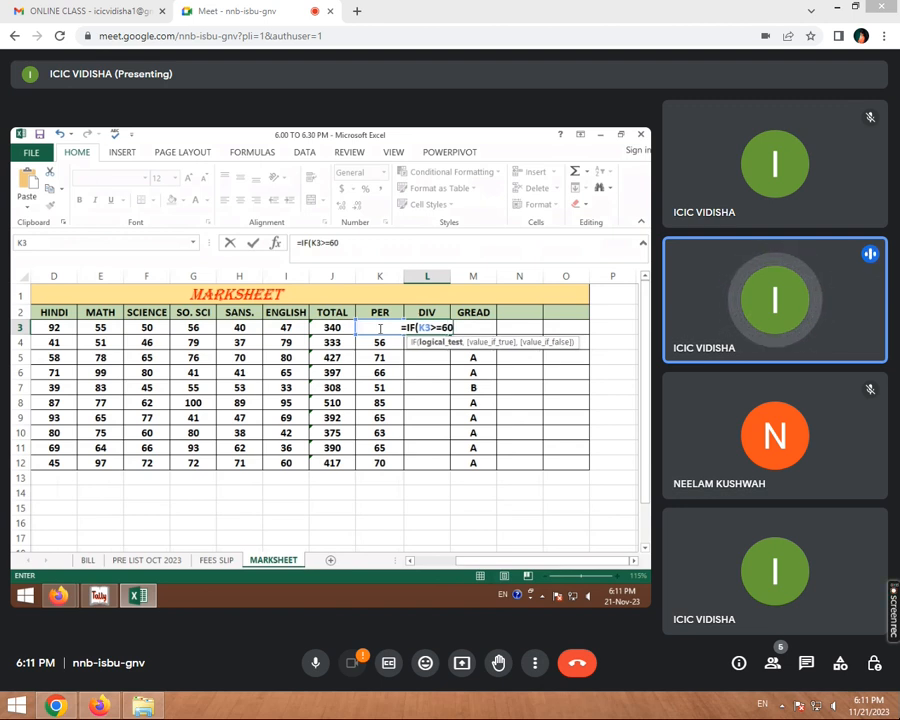
{"action": "type", "text": ","}
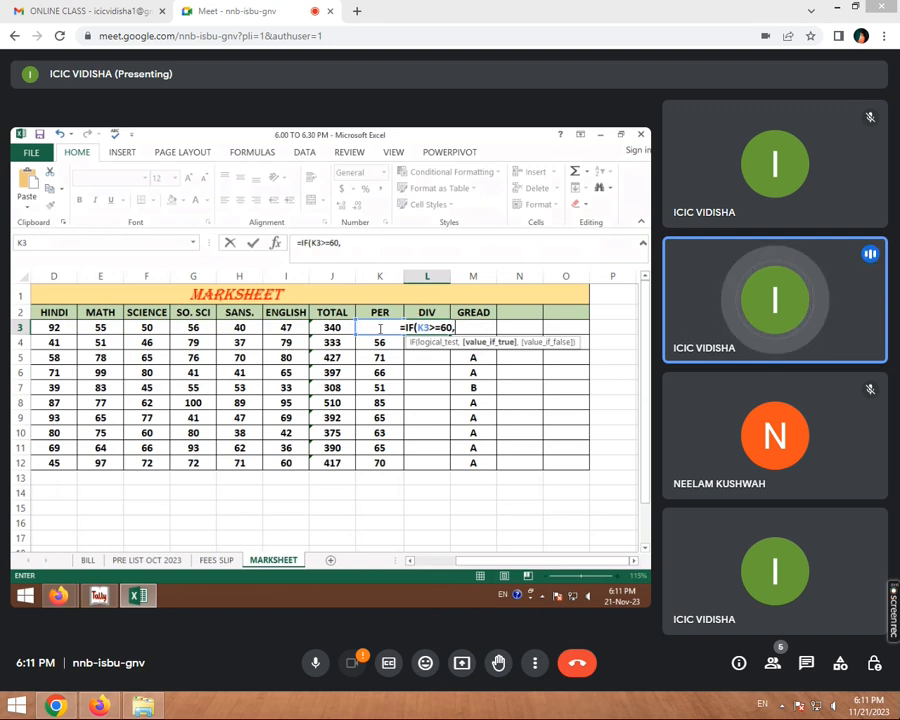
{"action": "type", "text": "\""}
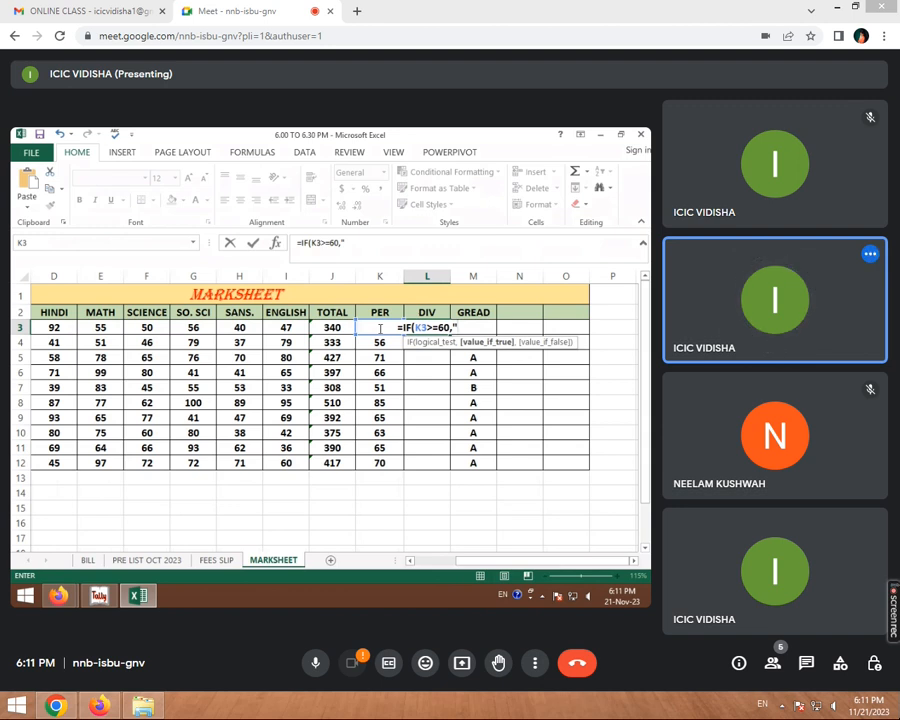
{"action": "type", "text": "FIRST"}
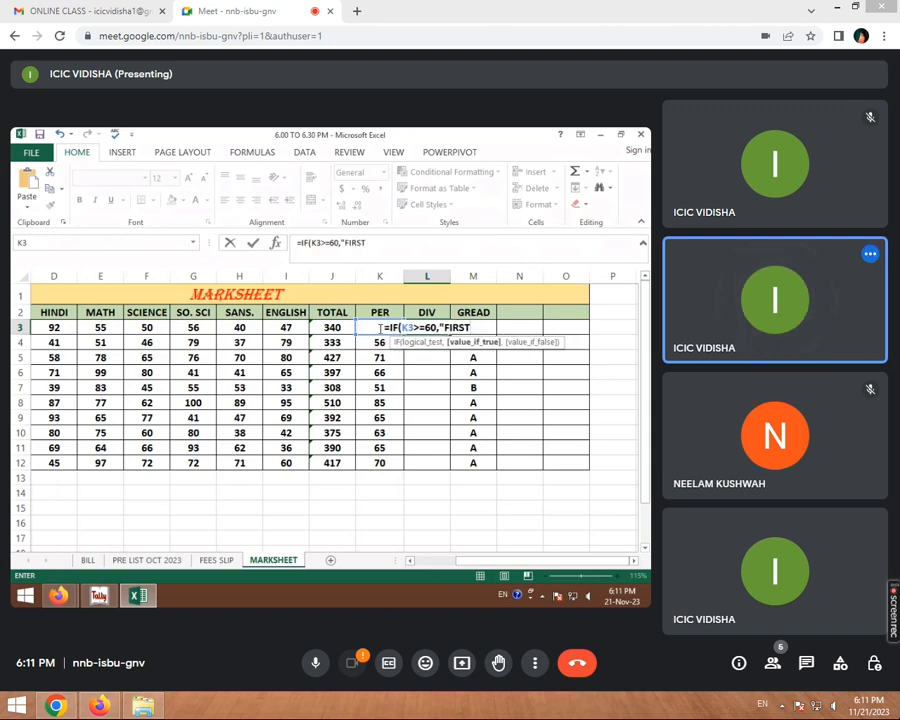
{"action": "type", "text": "\""}
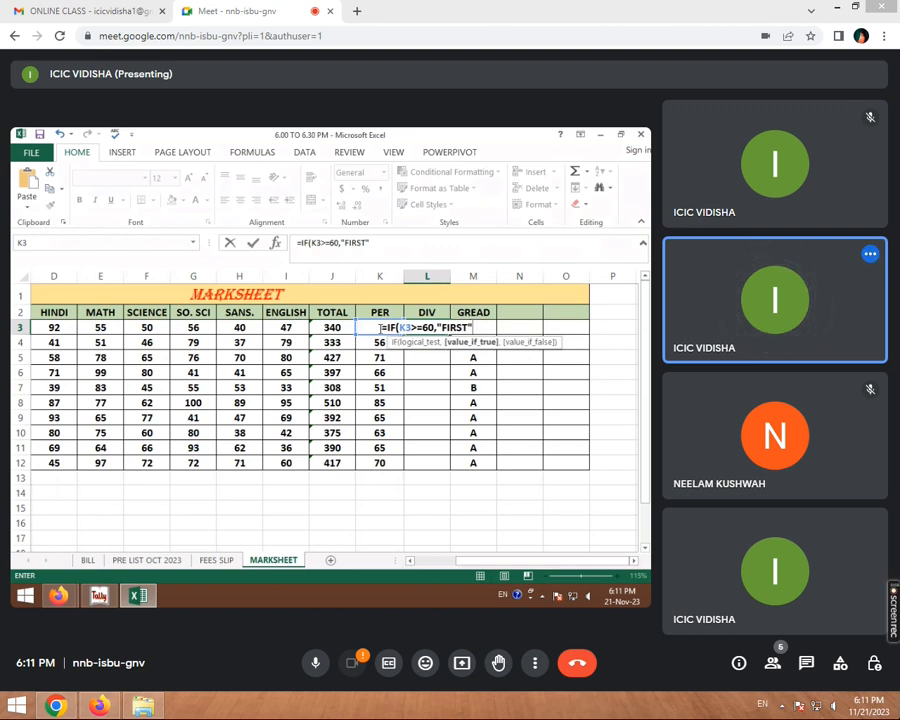
Add a nested IF to the L3 formula that returns "SECOND" when K3 is >=45.
{"action": "type", "text": ",IF"}
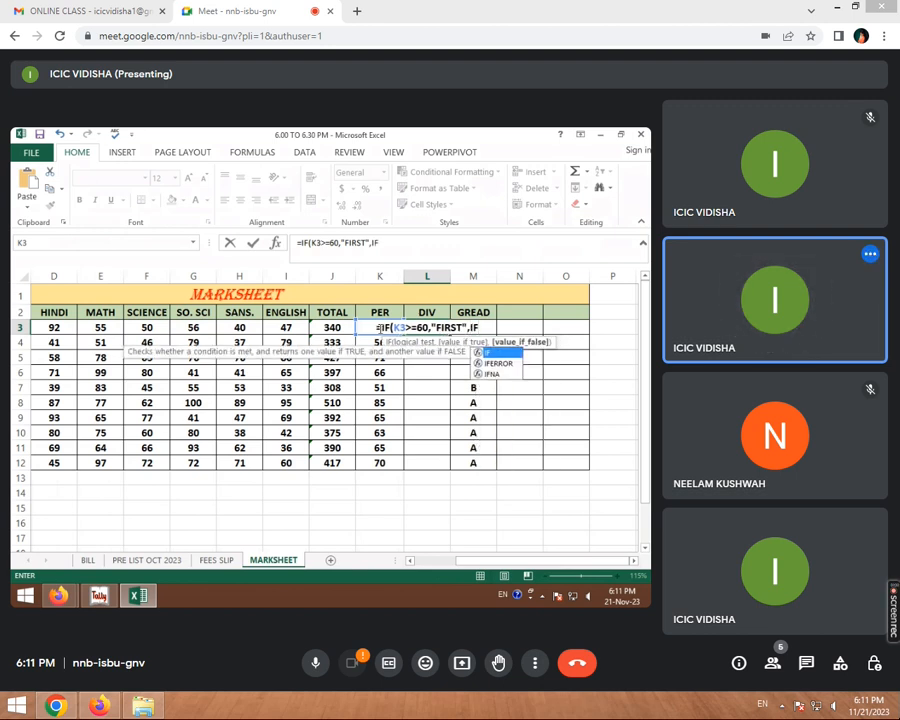
{"action": "type", "text": "("}
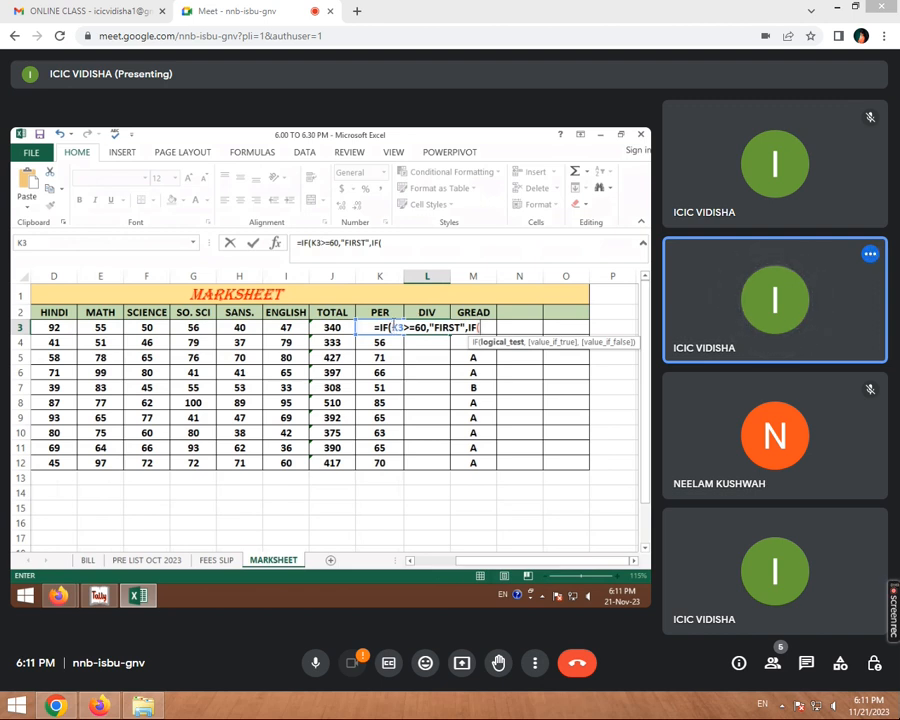
{"action": "type", "text": "K3"}
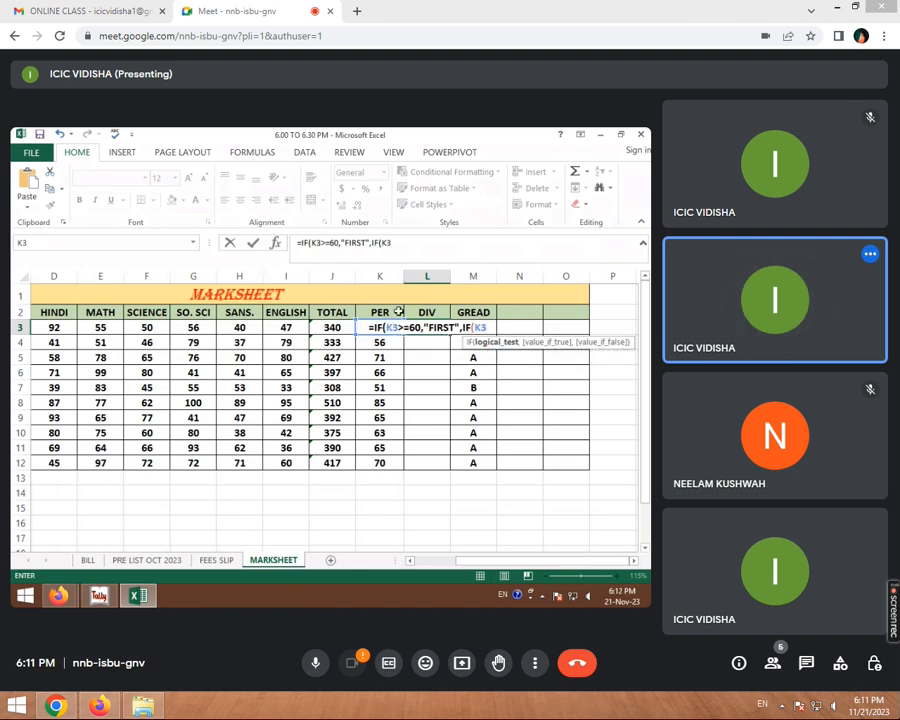
{"action": "type", "text": ">"}
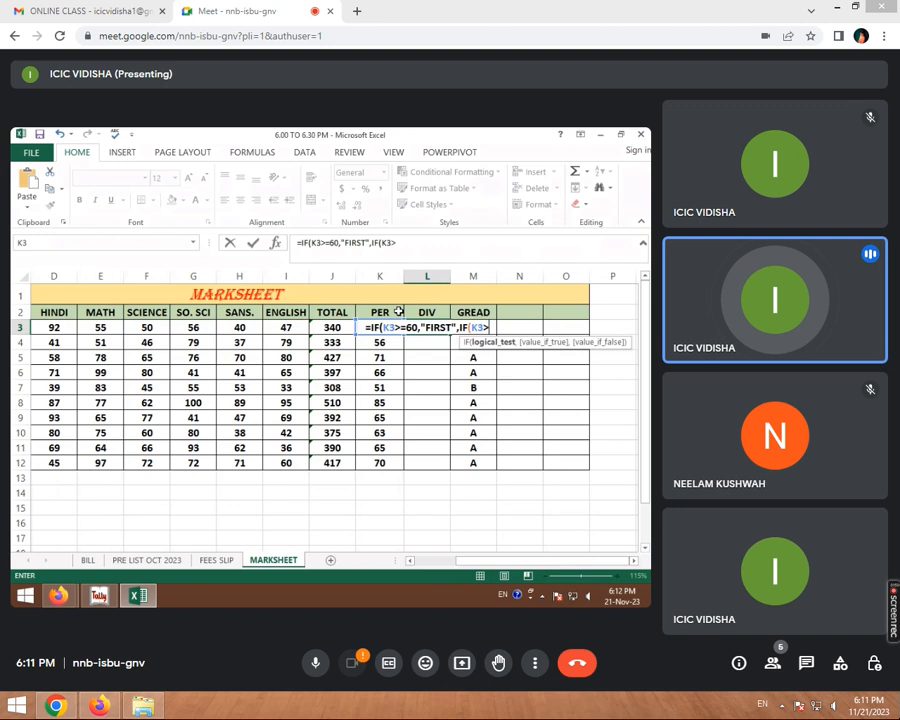
{"action": "type", "text": "=4"}
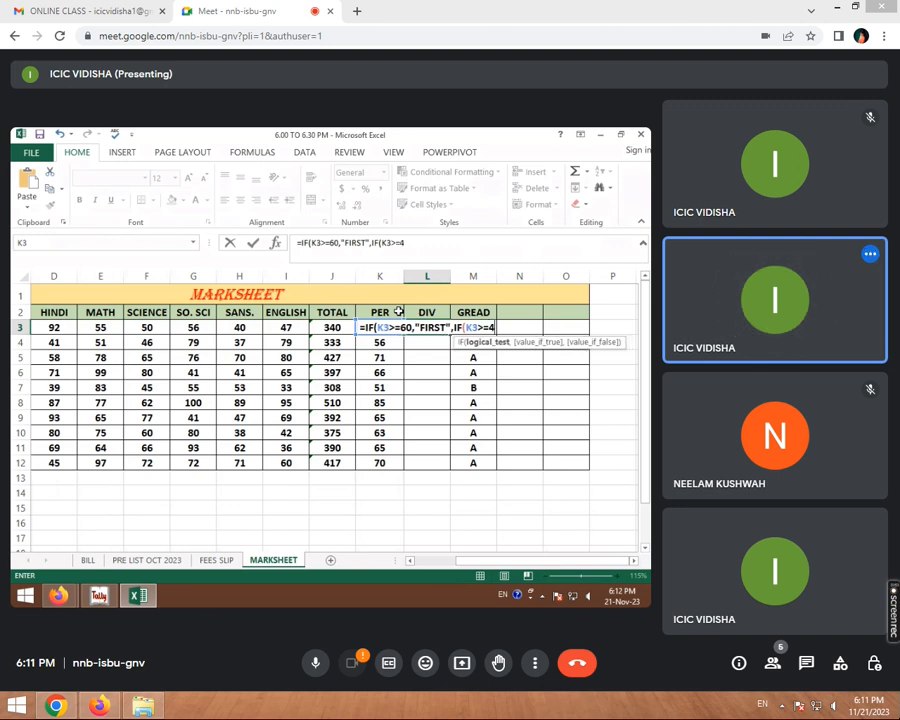
{"action": "type", "text": "5,"}
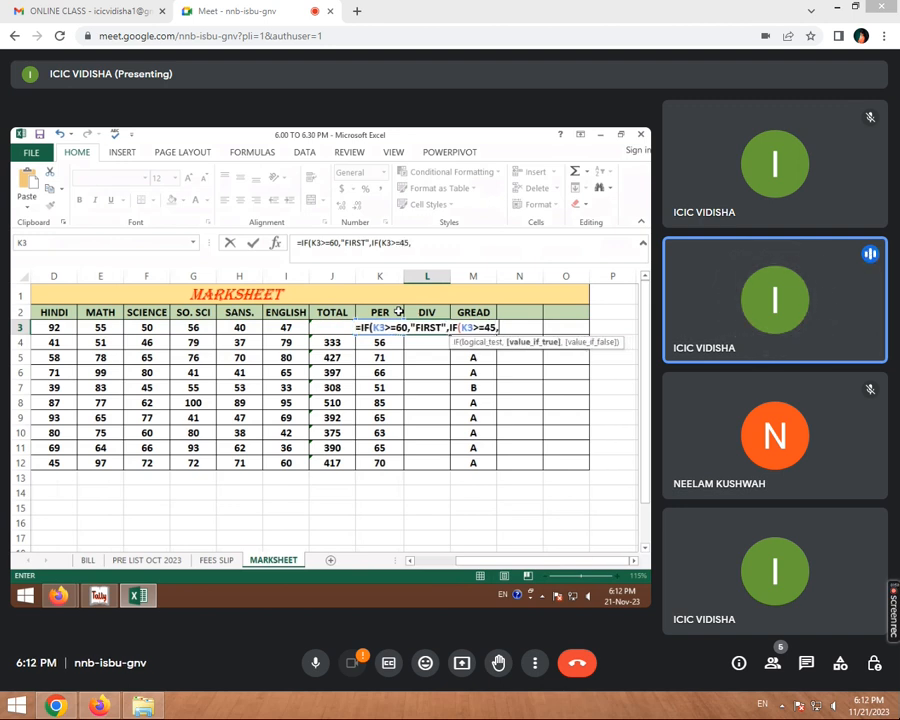
{"action": "type", "text": "\""}
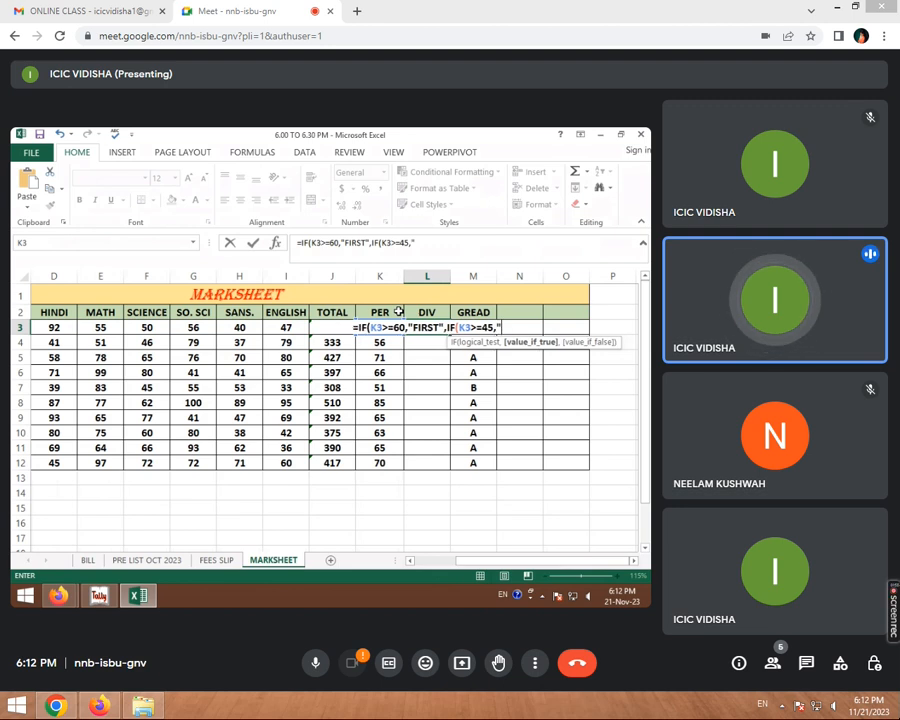
{"action": "type", "text": "SE"}
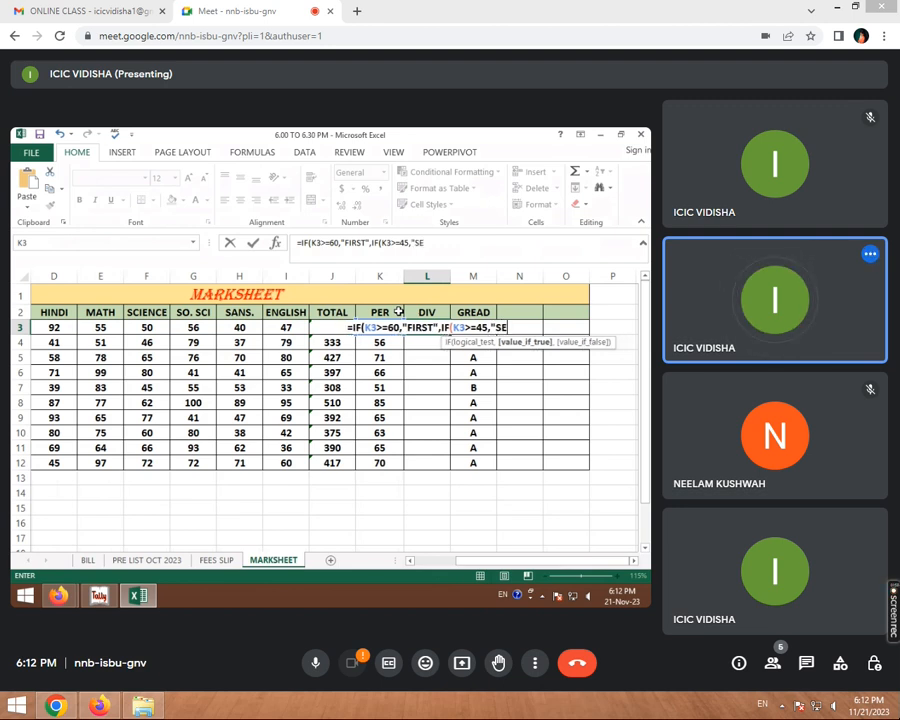
{"action": "type", "text": "COND"}
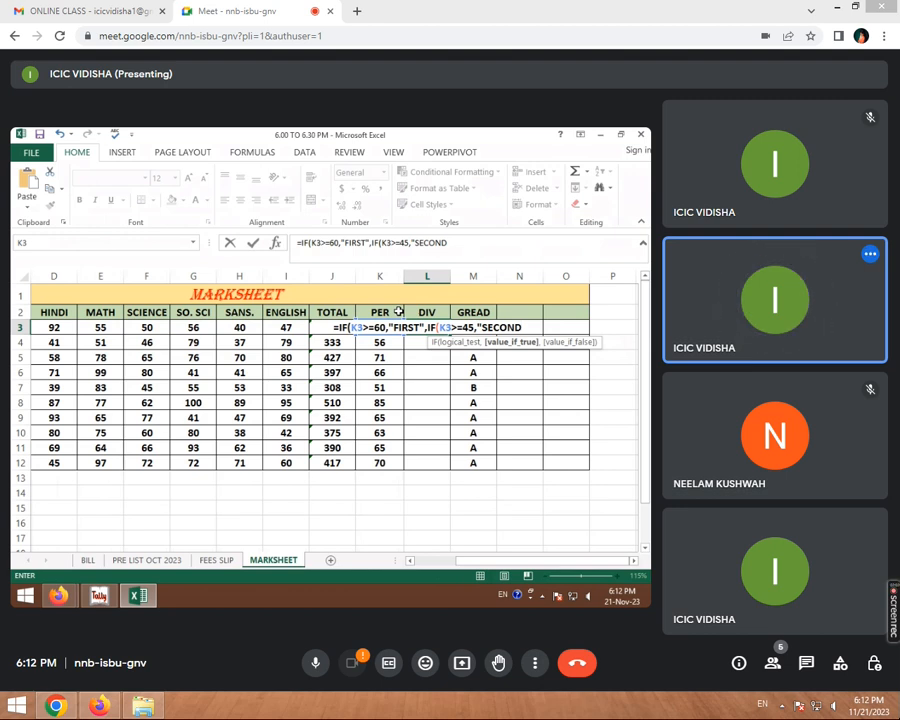
{"action": "type", "text": "\""}
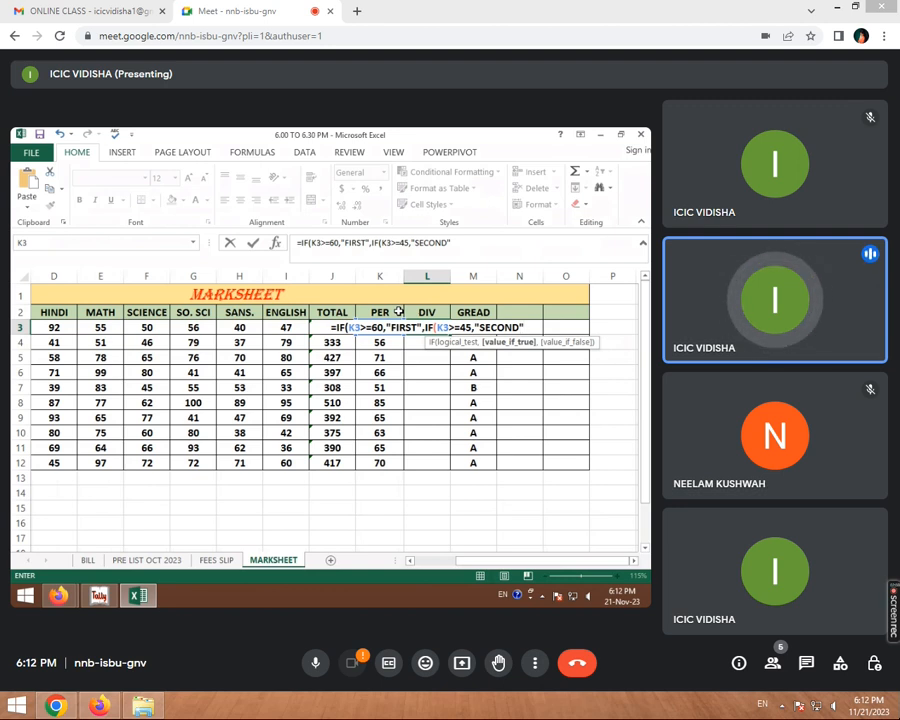
Add a third nested IF to the L3 formula that returns "THIRD" when K3 is >=33.
{"action": "type", "text": ",IF"}
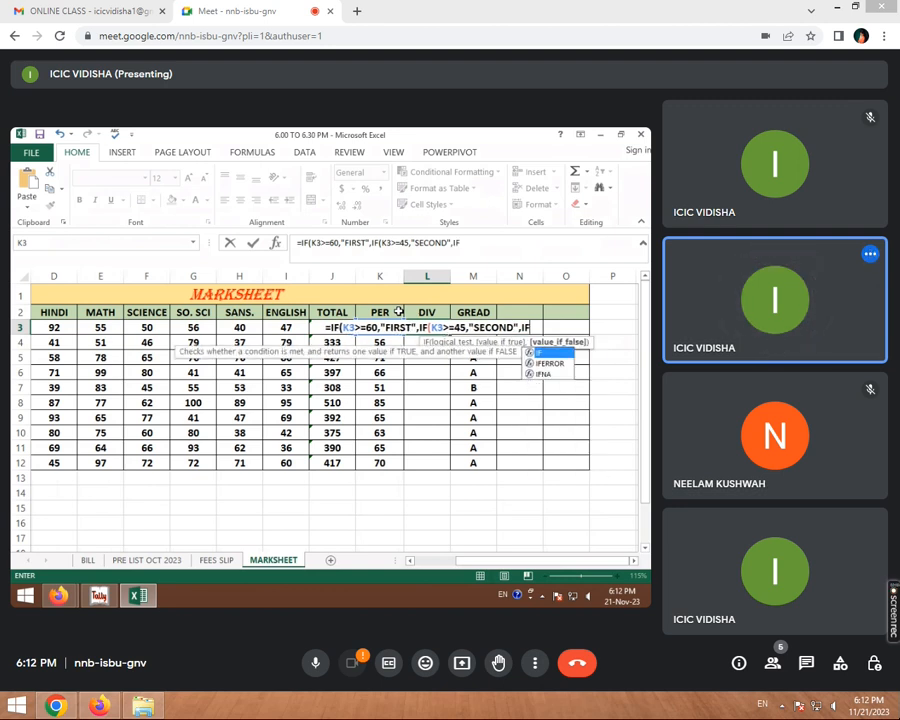
{"action": "type", "text": "("}
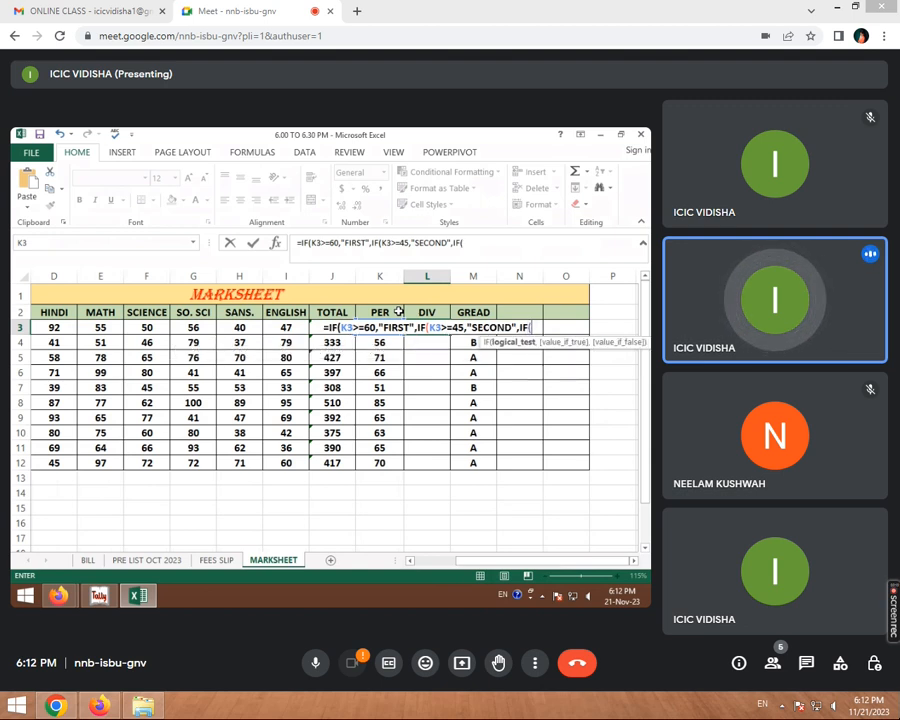
{"action": "type", "text": "K3"}
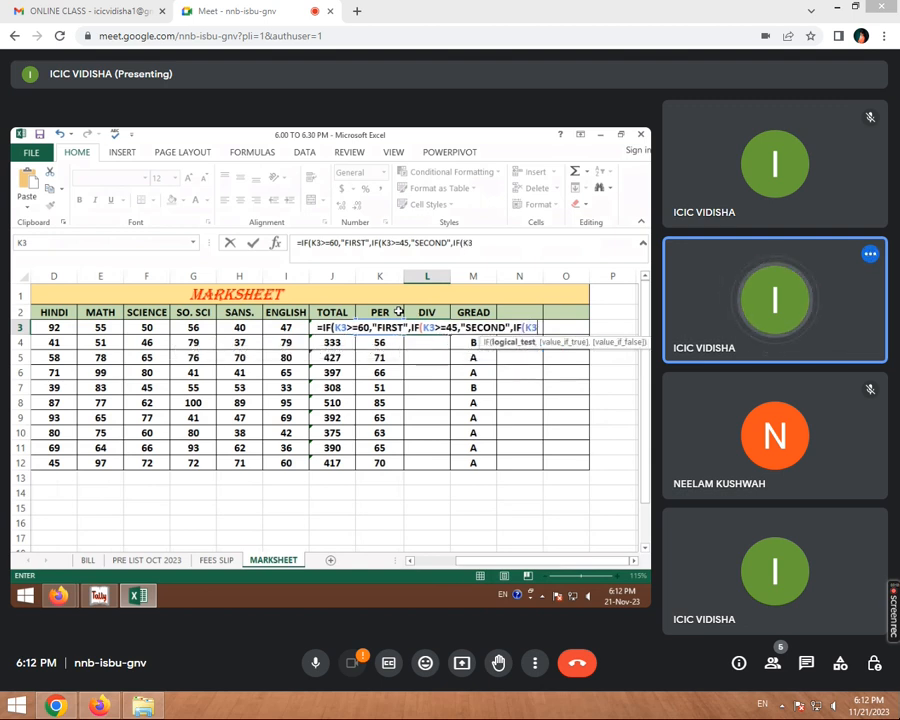
{"action": "type", "text": ">"}
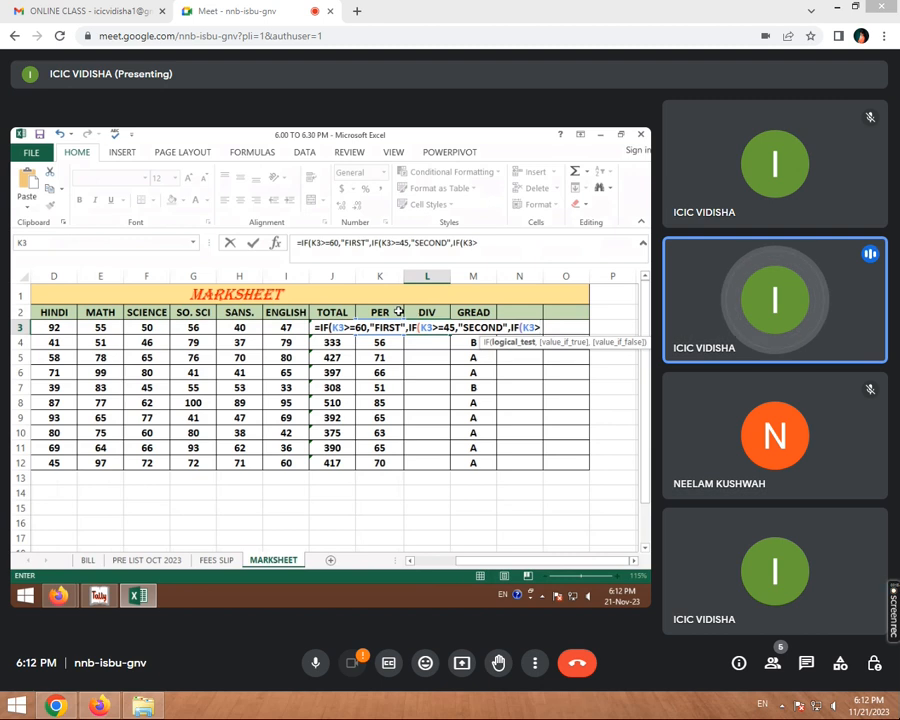
{"action": "type", "text": "=33"}
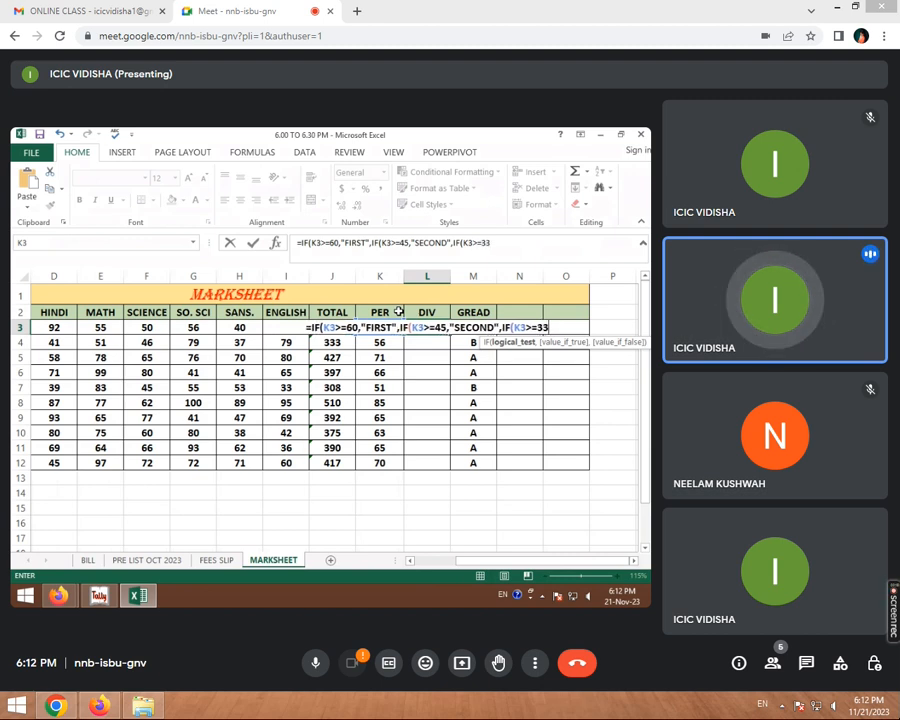
{"action": "type", "text": ","}
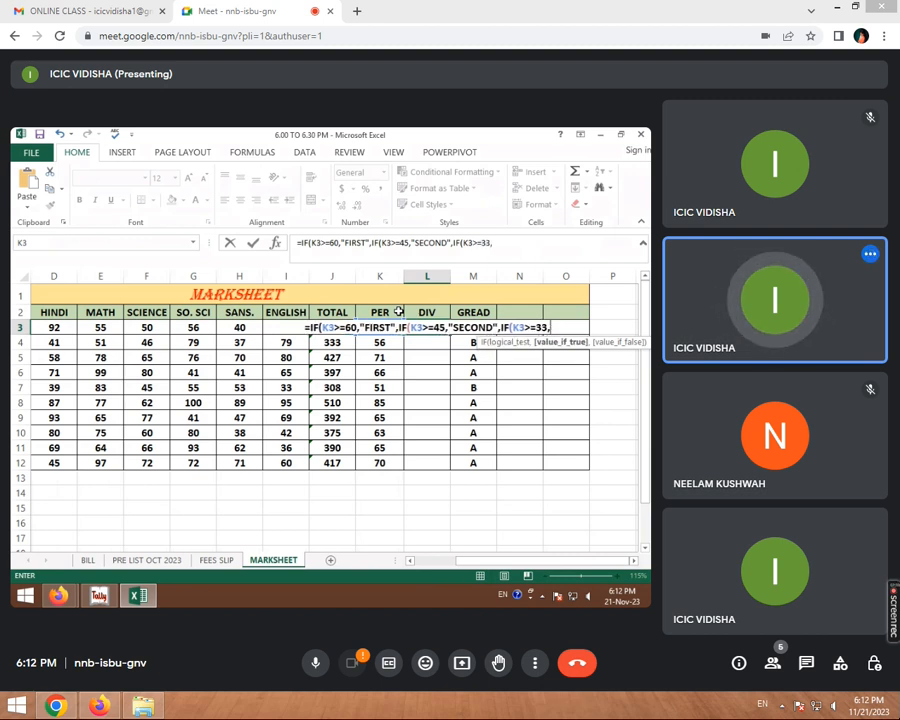
{"action": "type", "text": "\""}
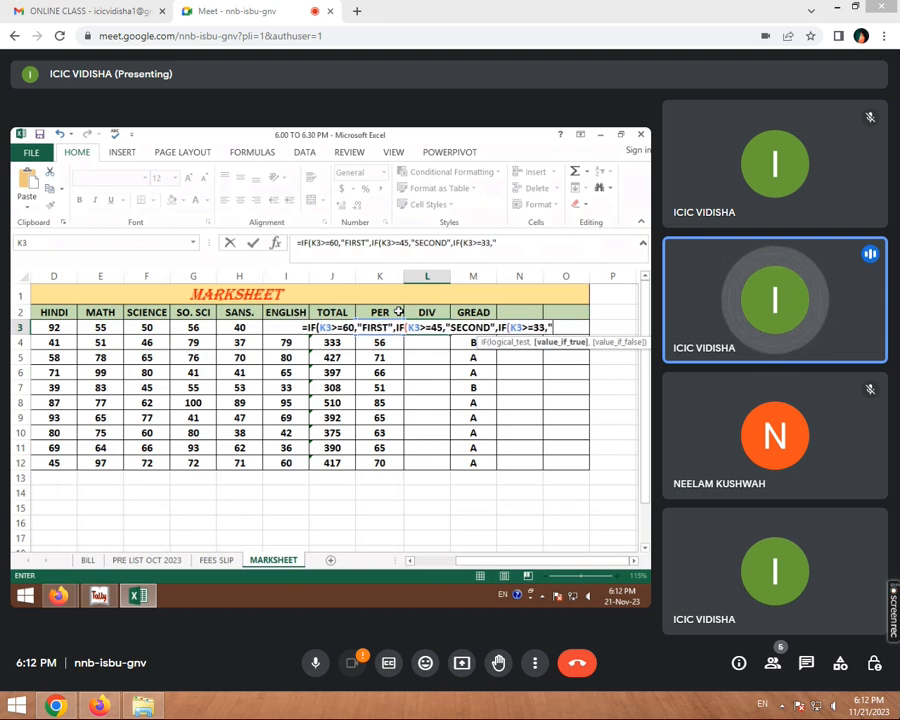
{"action": "type", "text": "THIRD"}
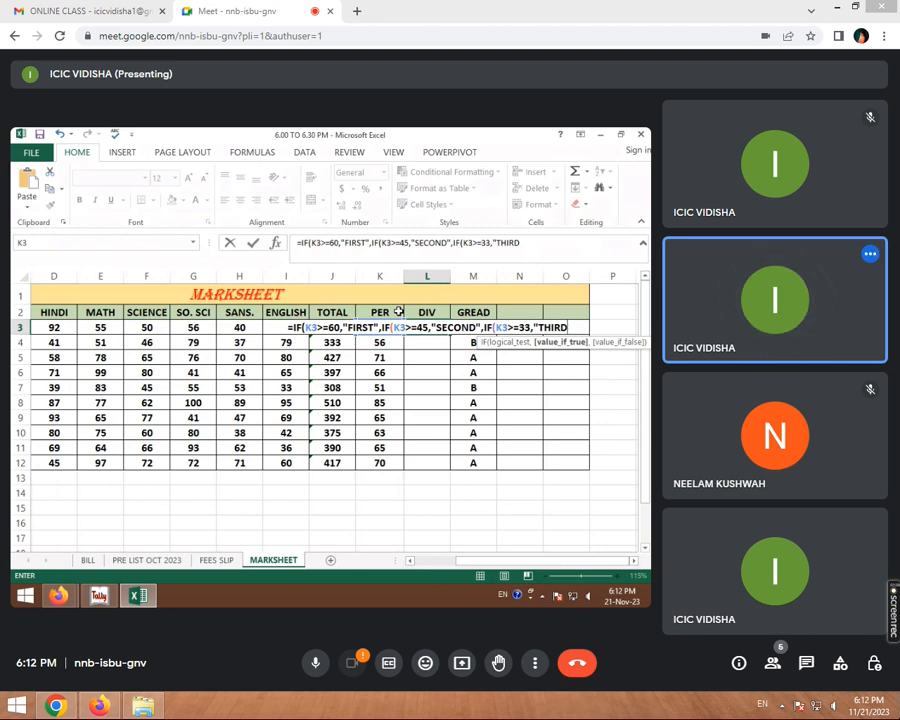
{"action": "type", "text": "\""}
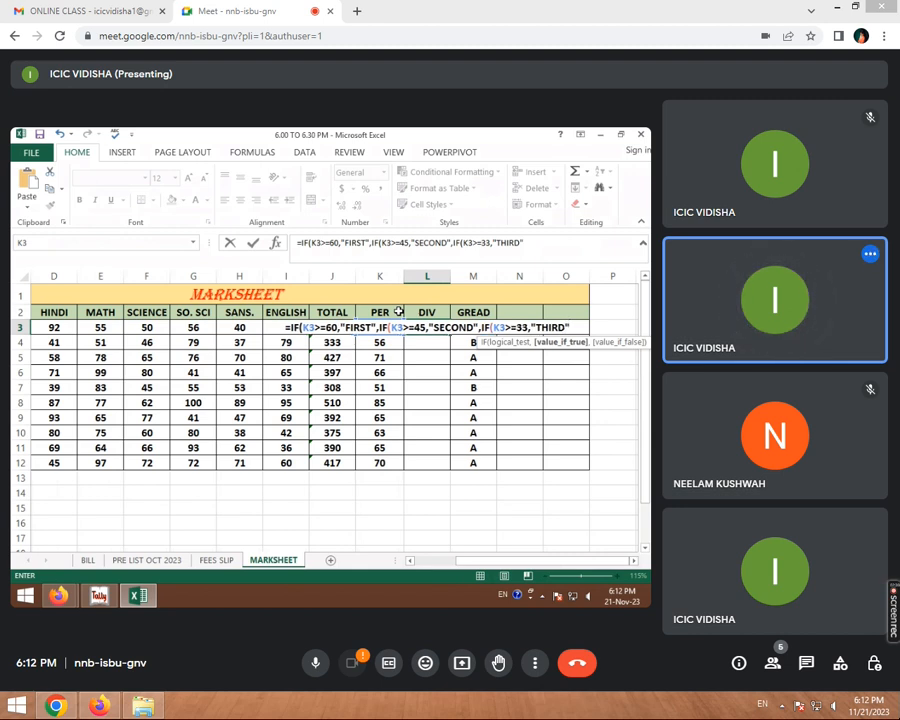
Complete the L3 formula with a fourth nested IF that returns "FAIL" when K3 is >=0.
{"action": "type", "text": ",IF"}
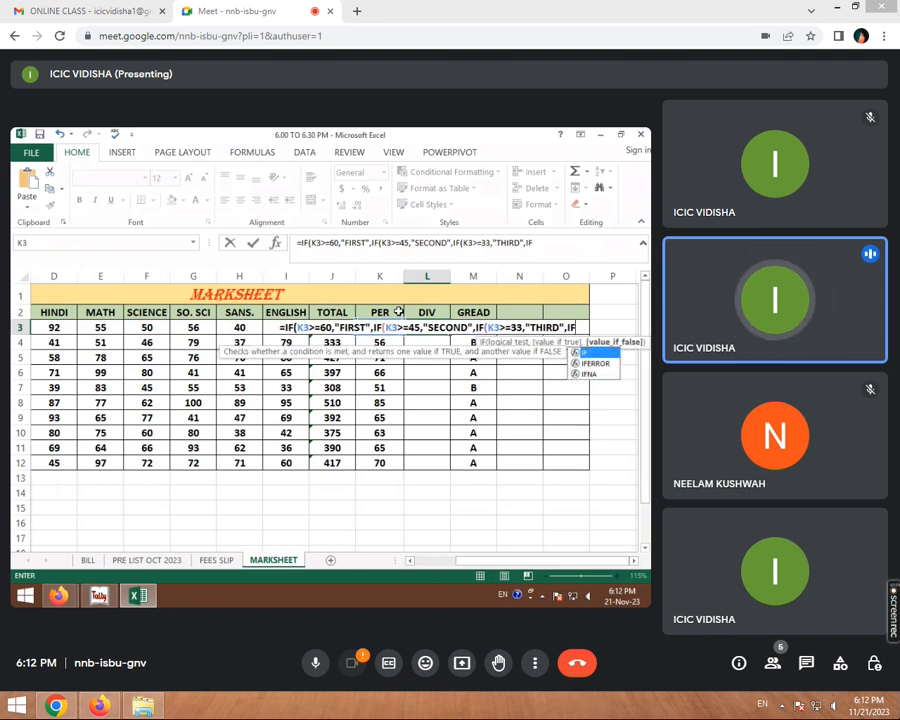
{"action": "type", "text": "("}
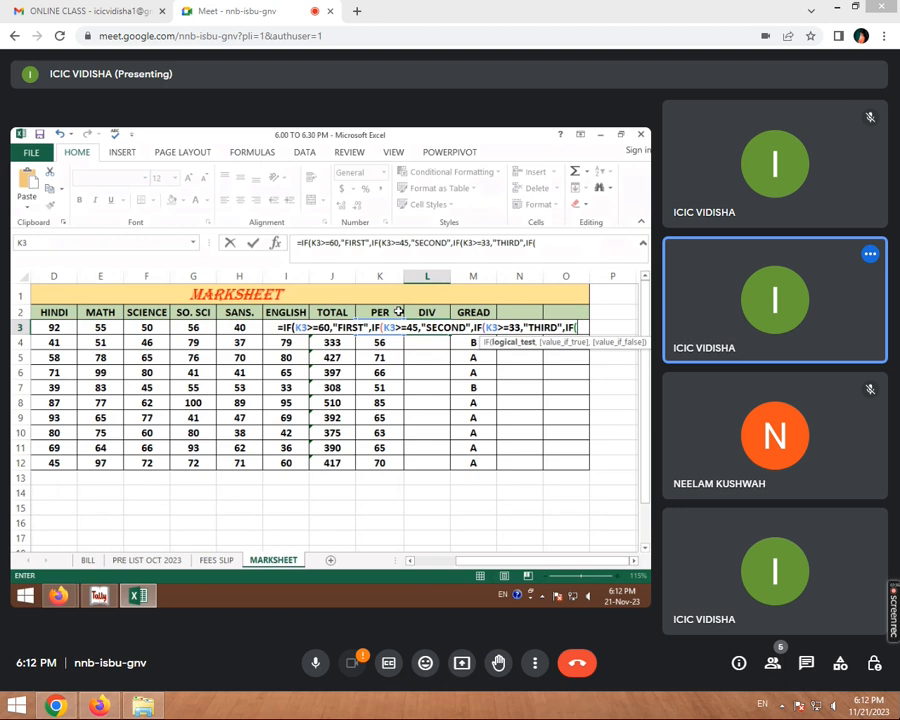
{"action": "type", "text": "K3"}
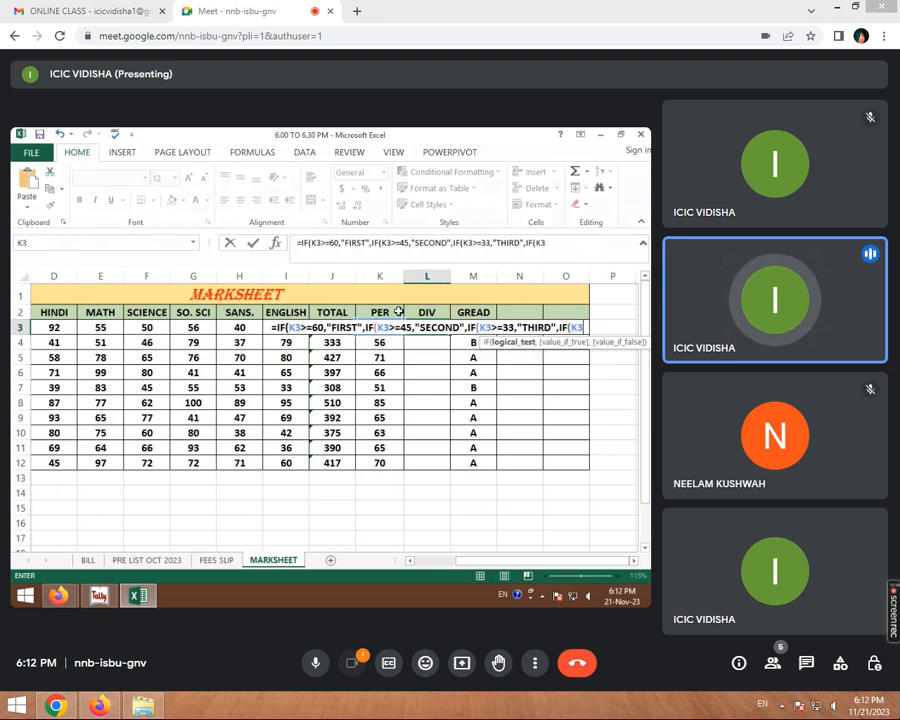
{"action": "type", "text": ">=0,\"FAIL"}
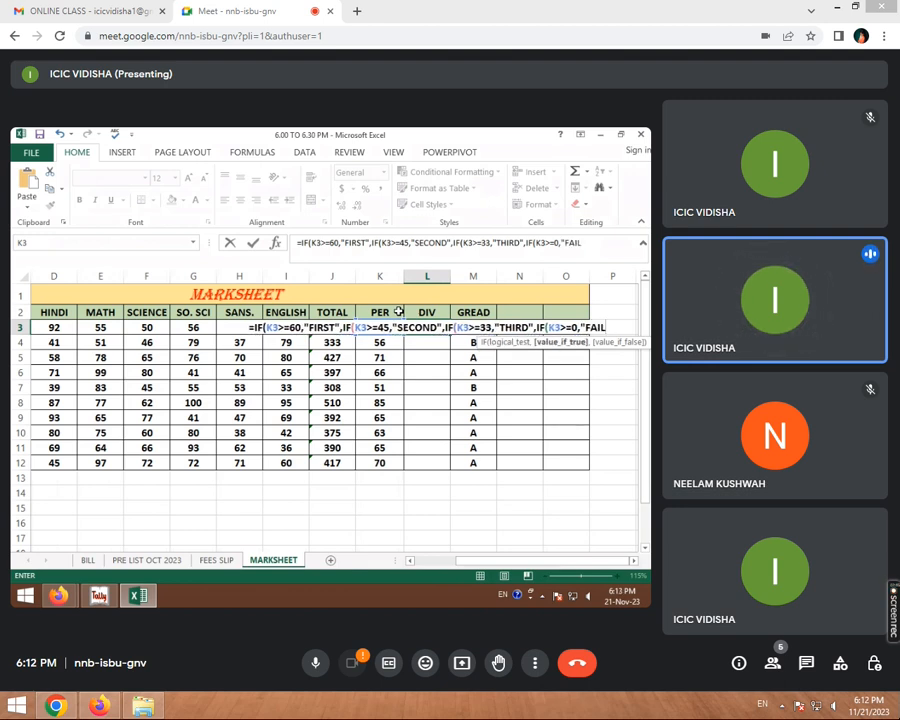
{"action": "type", "text": "\""}
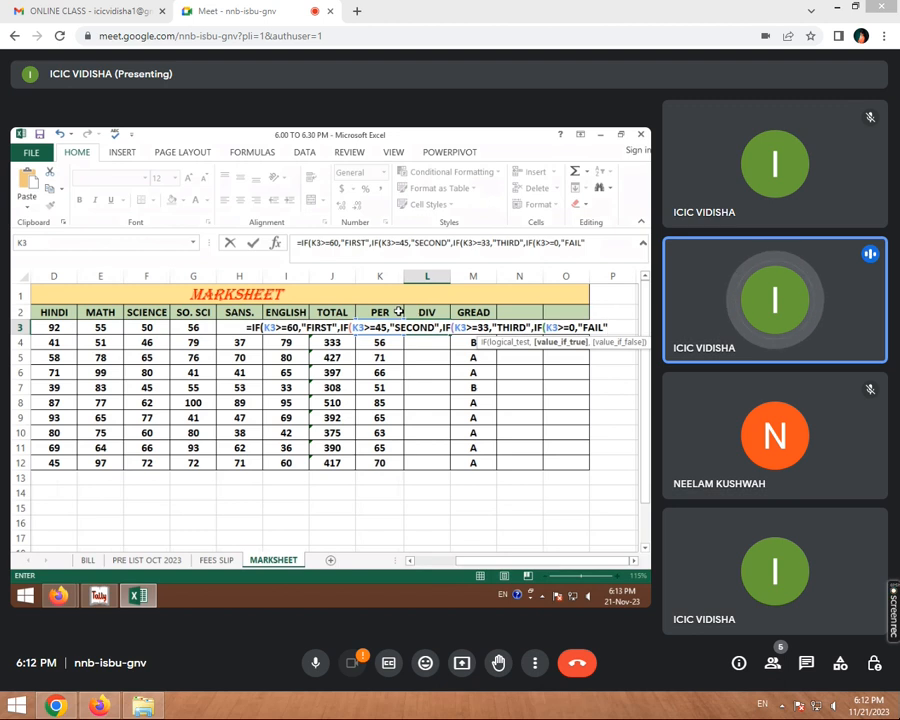
{"action": "type", "text": "))))"}
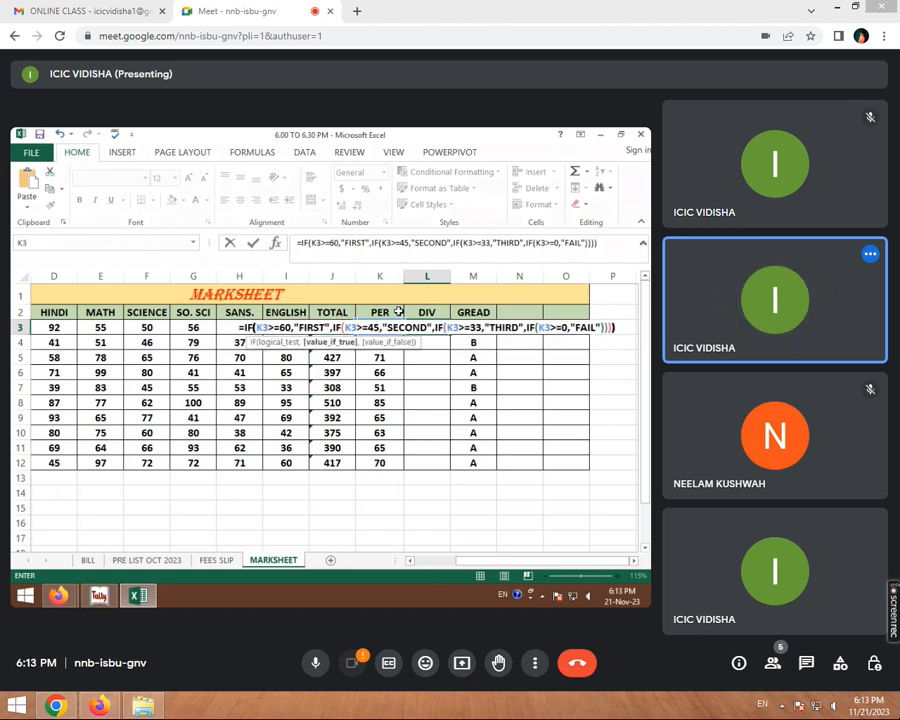
{"action": "key", "text": "Return"}
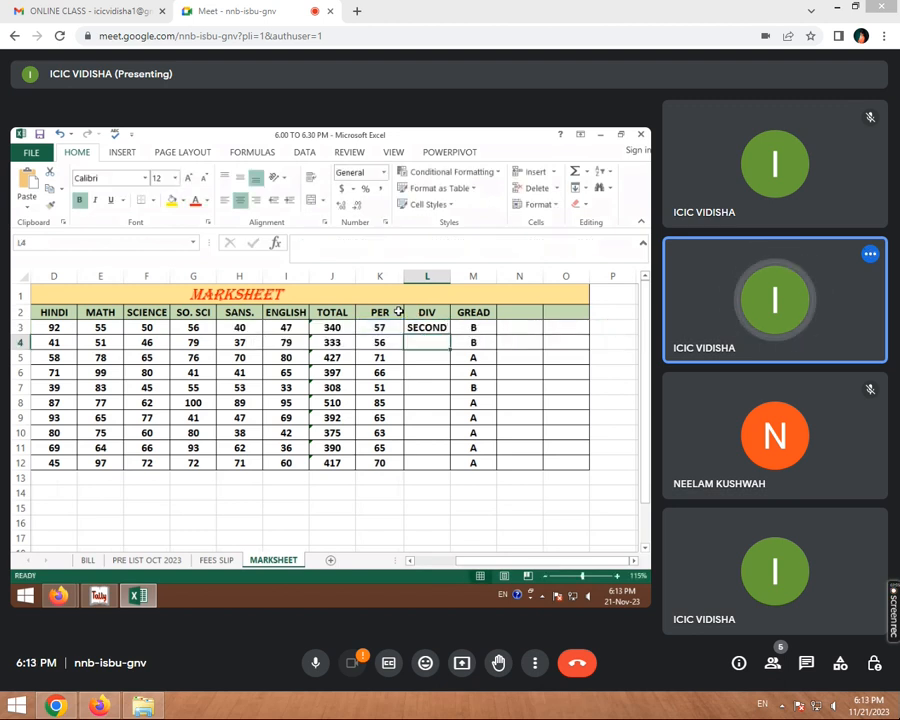
Copy the division formula from L3 down the DIV column to L12.
{"action": "left_click", "coordinate": [432, 328]}
{"action": "left_click_drag", "start_coordinate": [451, 335], "coordinate": [462, 468]}
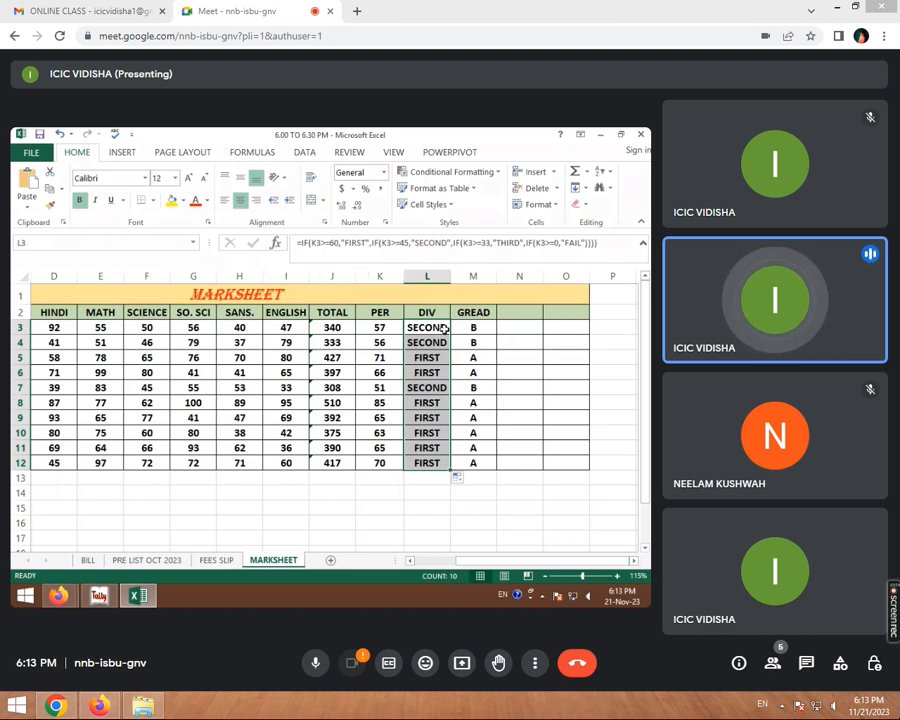
{"action": "left_click", "coordinate": [382, 329]}
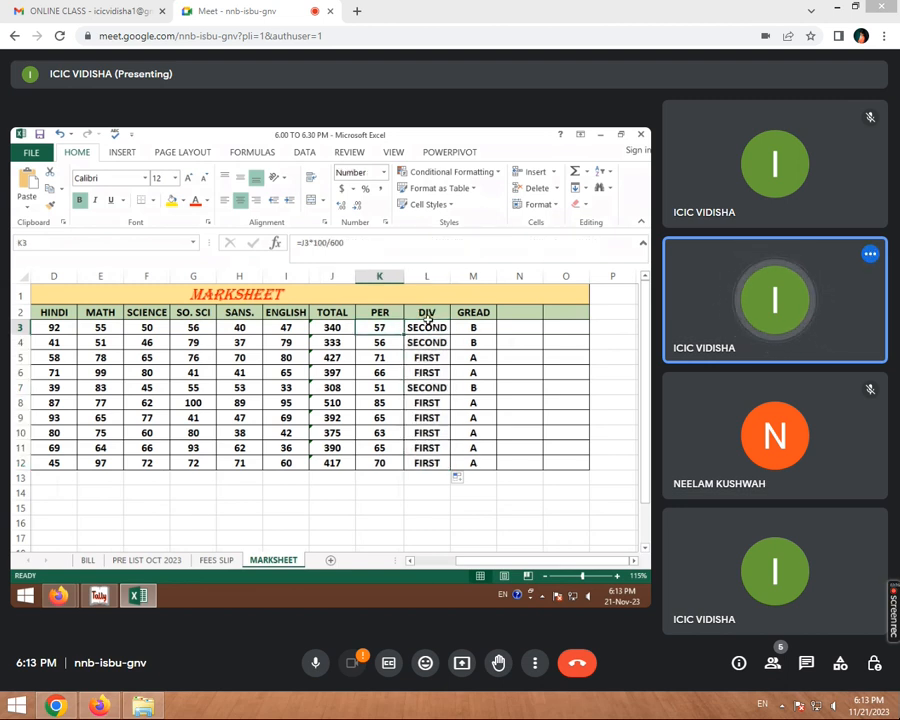
{"action": "left_click", "coordinate": [429, 326]}
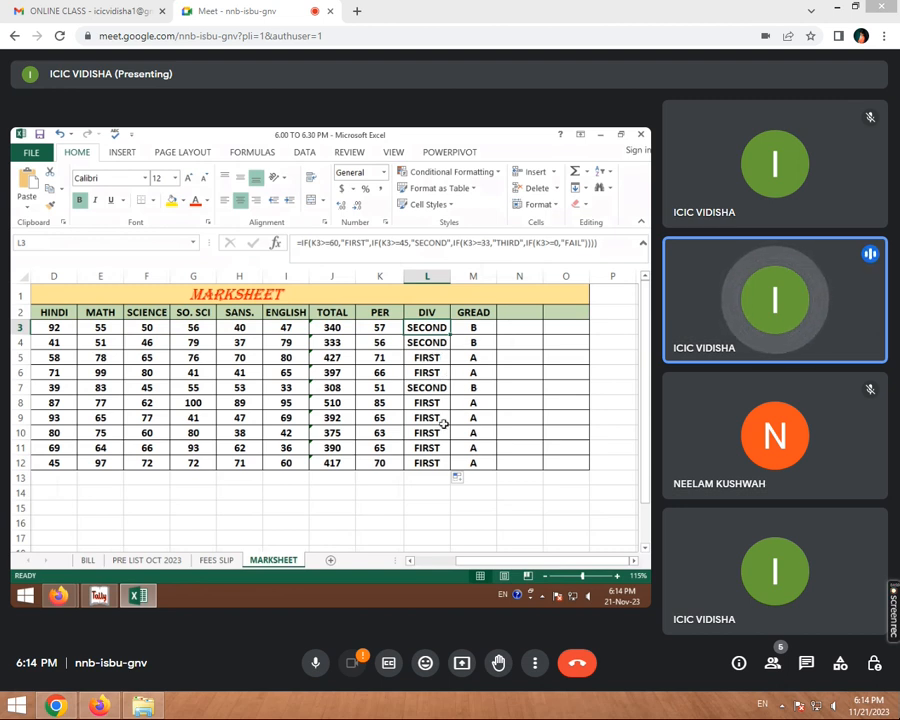
Set the MATH, SCIENCE and HINDI marks in row 9 to 34 each to test the division formula.
{"action": "left_click", "coordinate": [100, 420]}
{"action": "type", "text": "34"}
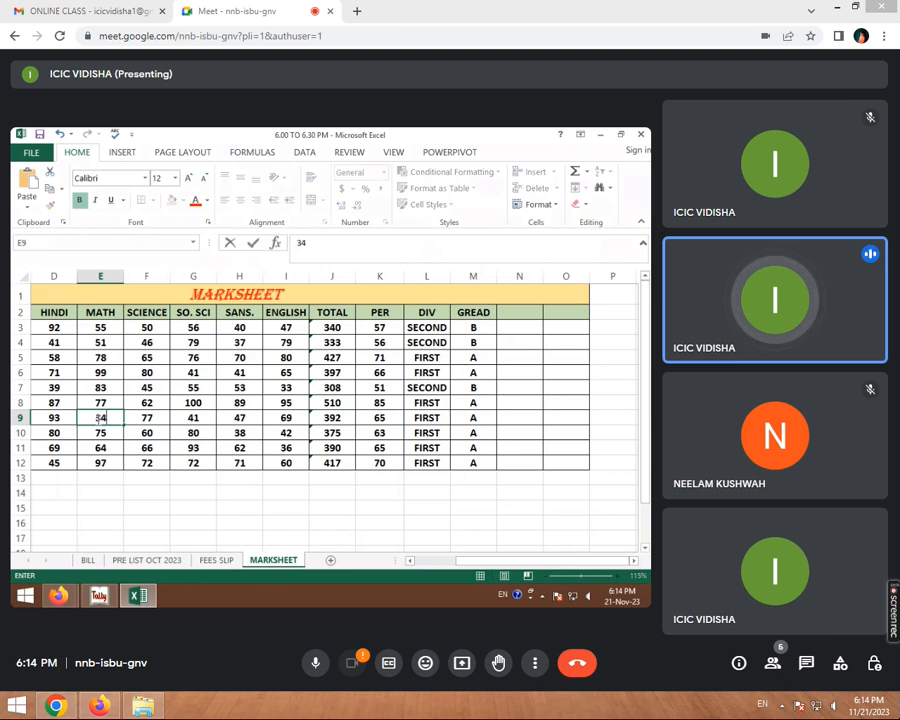
{"action": "key", "text": "Tab"}
{"action": "type", "text": "34"}
{"action": "key", "text": "Tab"}
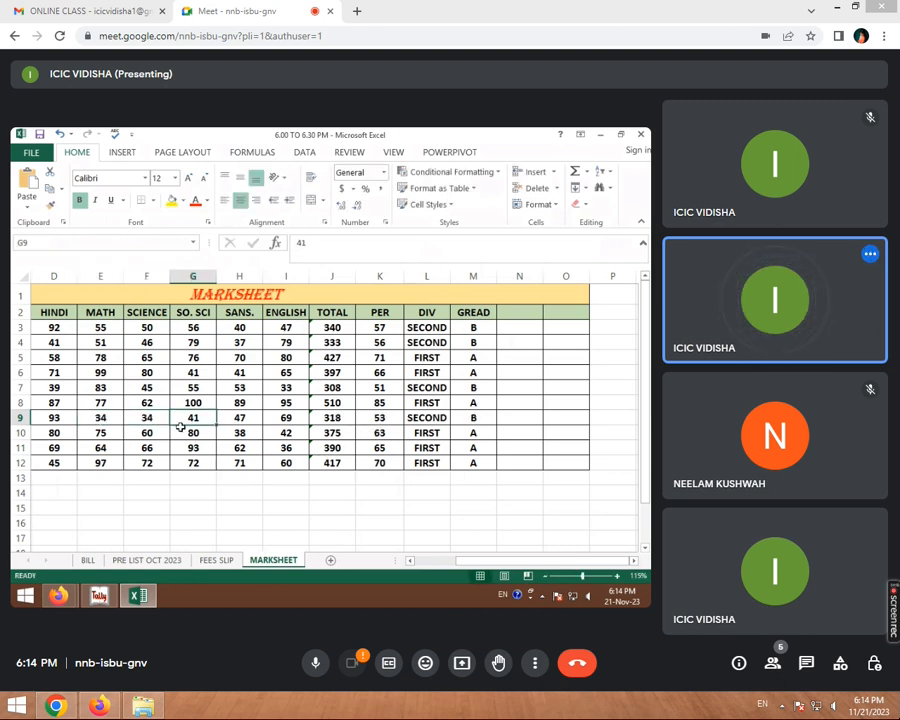
{"action": "left_click", "coordinate": [58, 416]}
{"action": "type", "text": "34"}
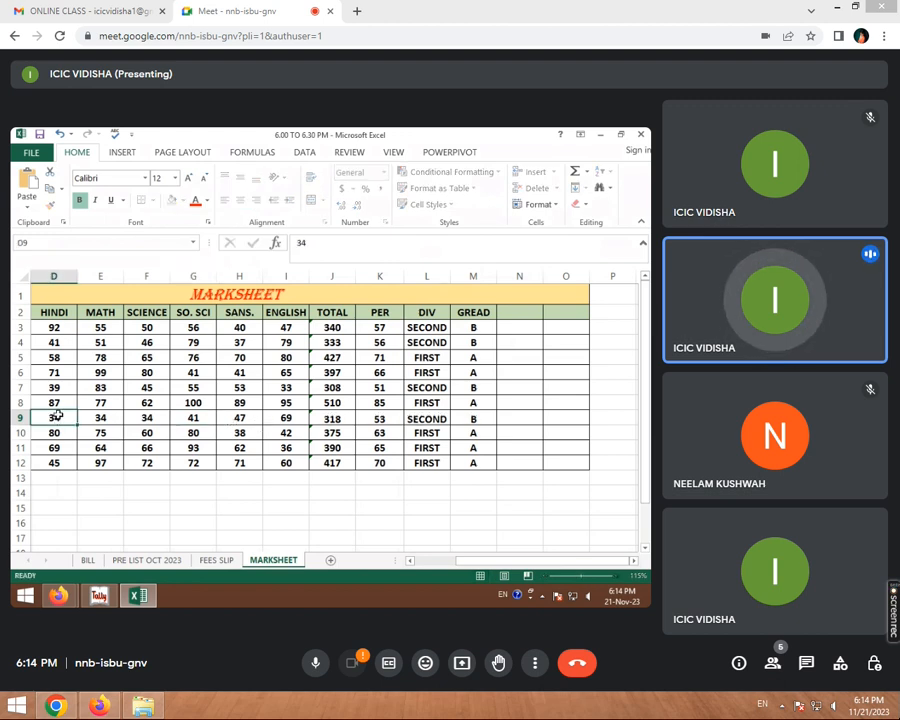
{"action": "key", "text": "Tab"}
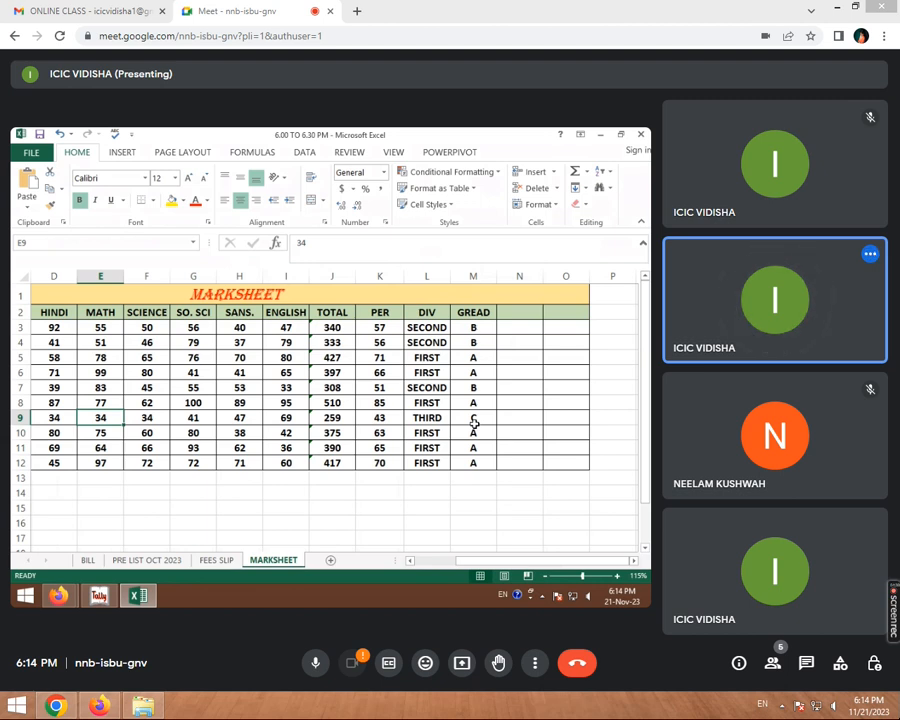
Review the grade formula in M3 and add the column heading "SUPPLY" in N2.
{"action": "left_click", "coordinate": [481, 328]}
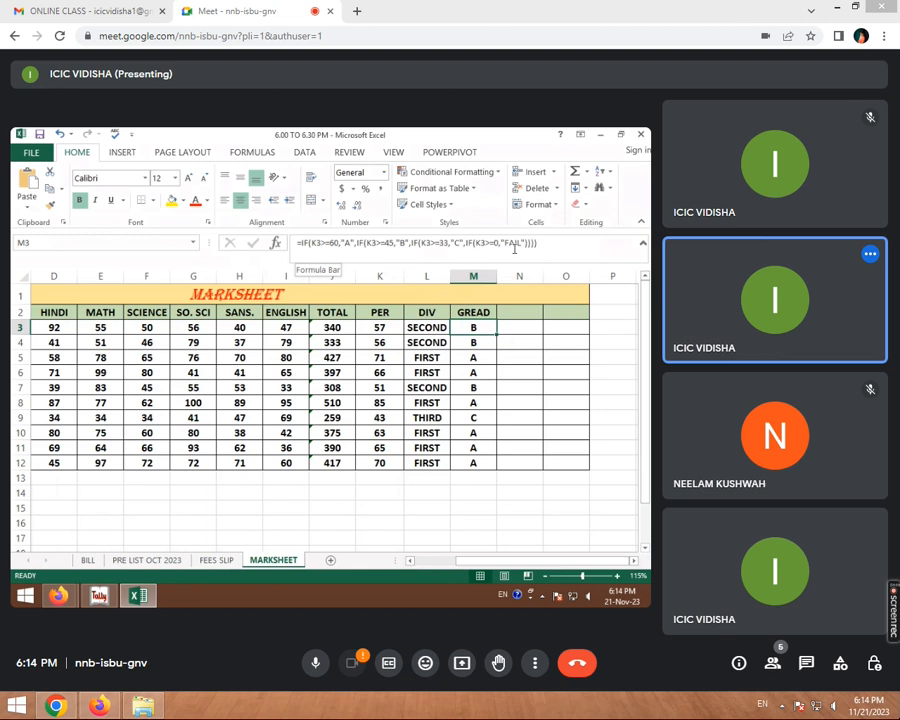
{"action": "left_click", "coordinate": [530, 314]}
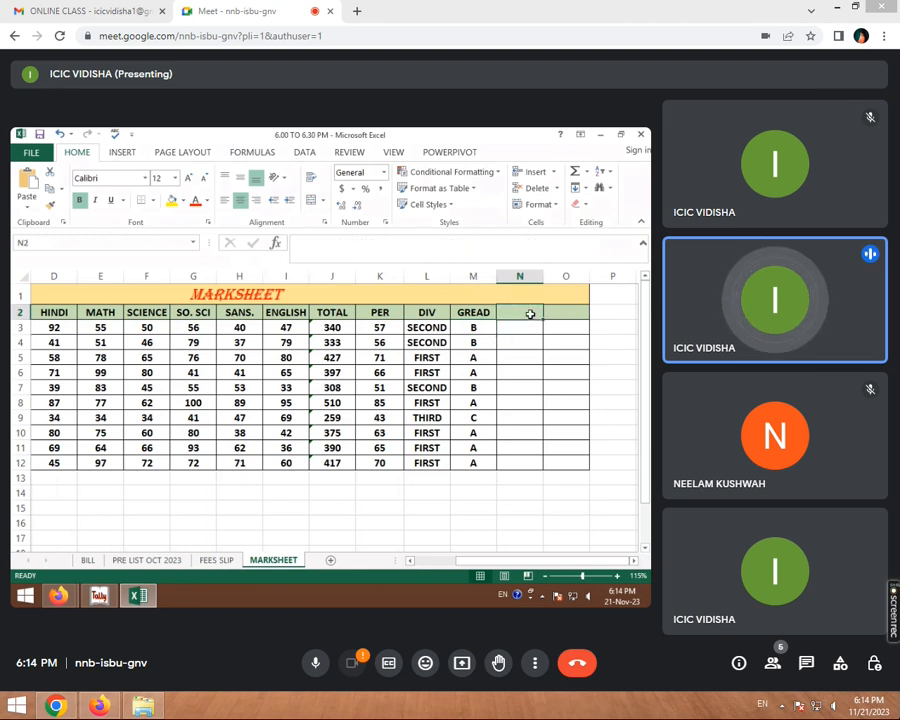
{"action": "type", "text": "SUPPLY"}
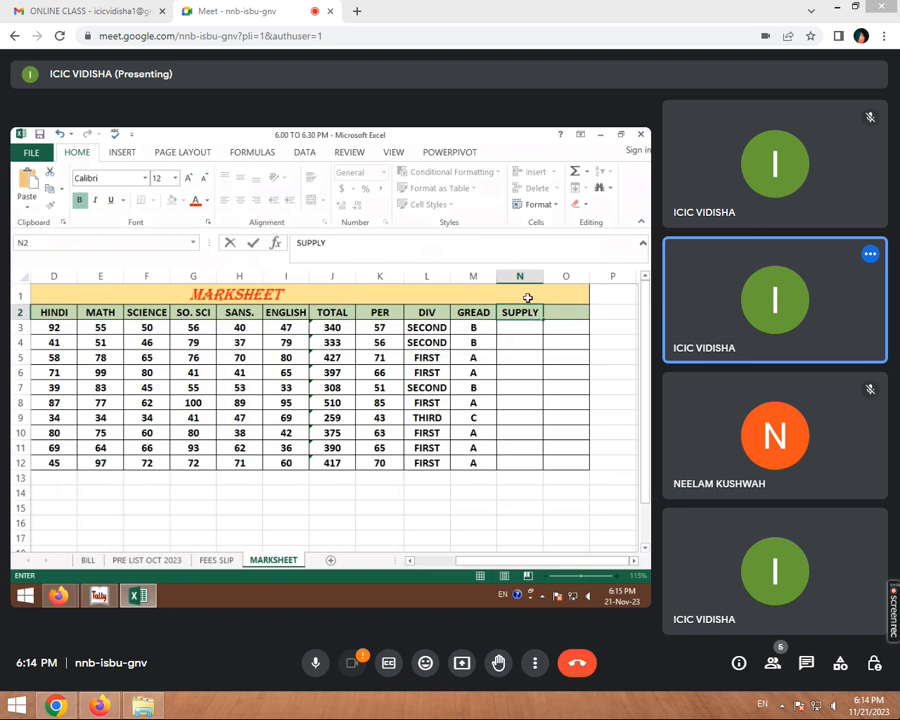
{"action": "key", "text": "Return"}
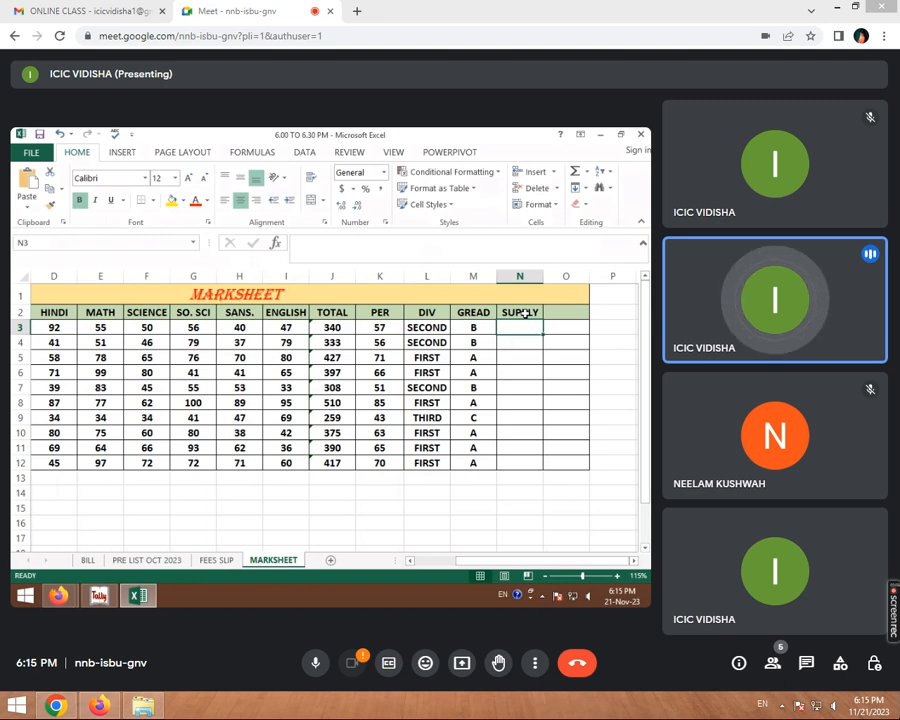
Start a COUNTIF formula in N3 with the row's subject marks, D3:I3, as its range.
{"action": "type", "text": "="}
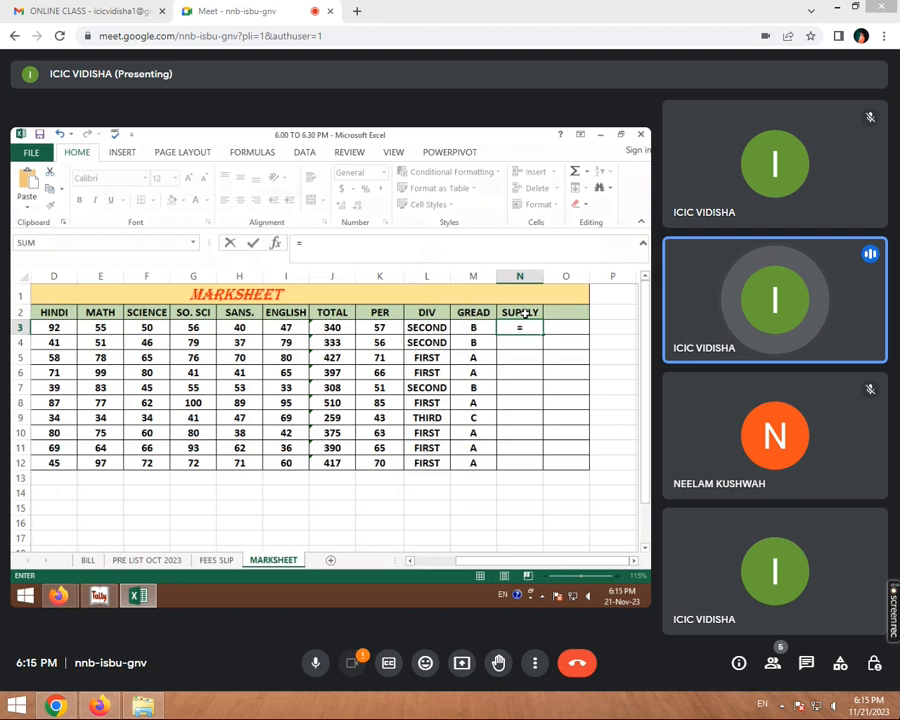
{"action": "type", "text": "COUNT"}
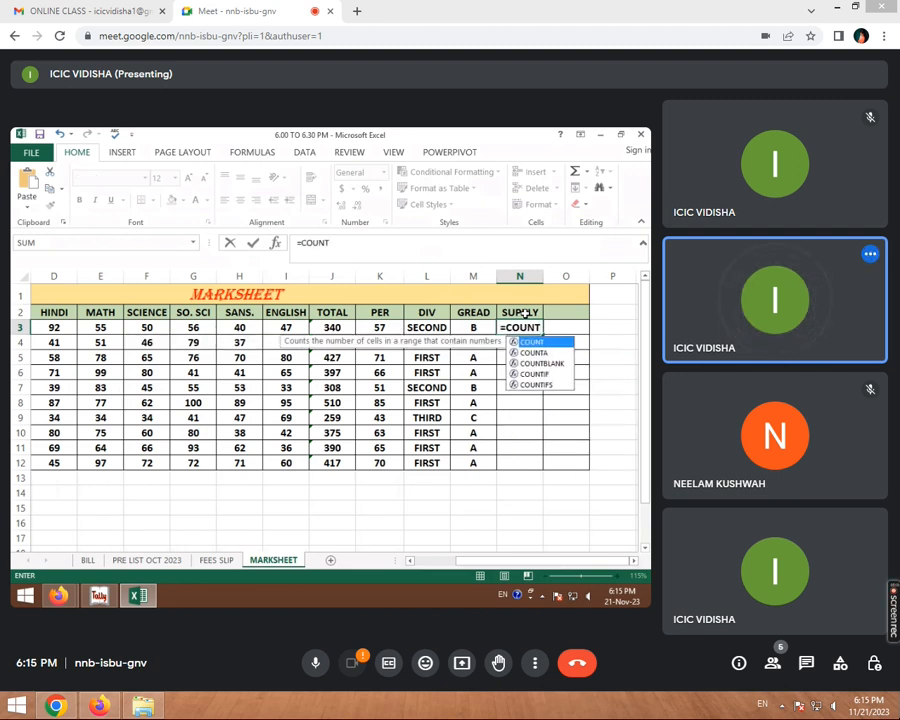
{"action": "type", "text": "IF"}
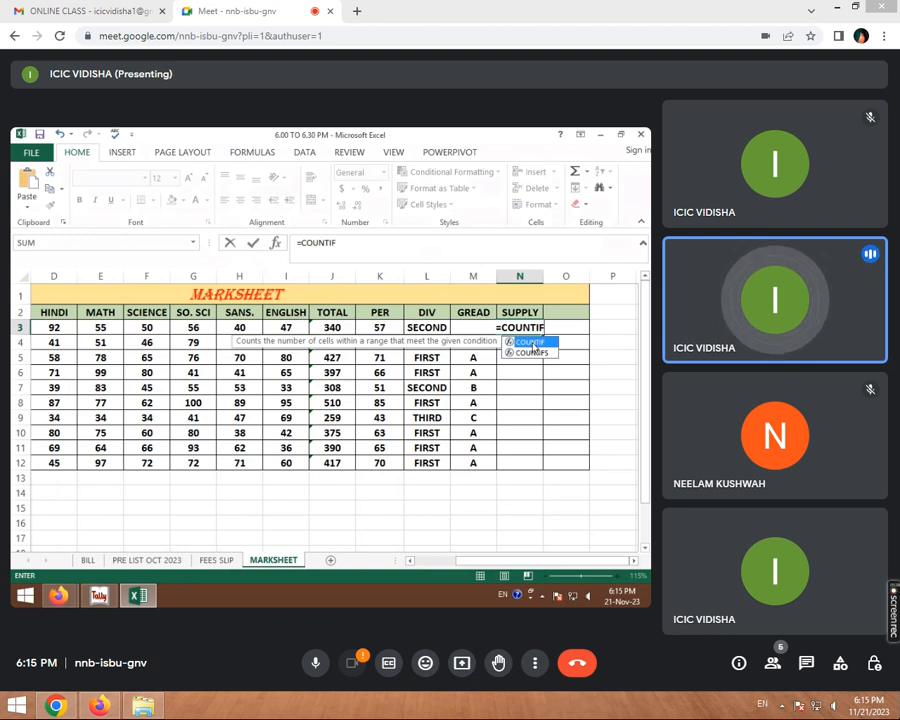
{"action": "type", "text": "("}
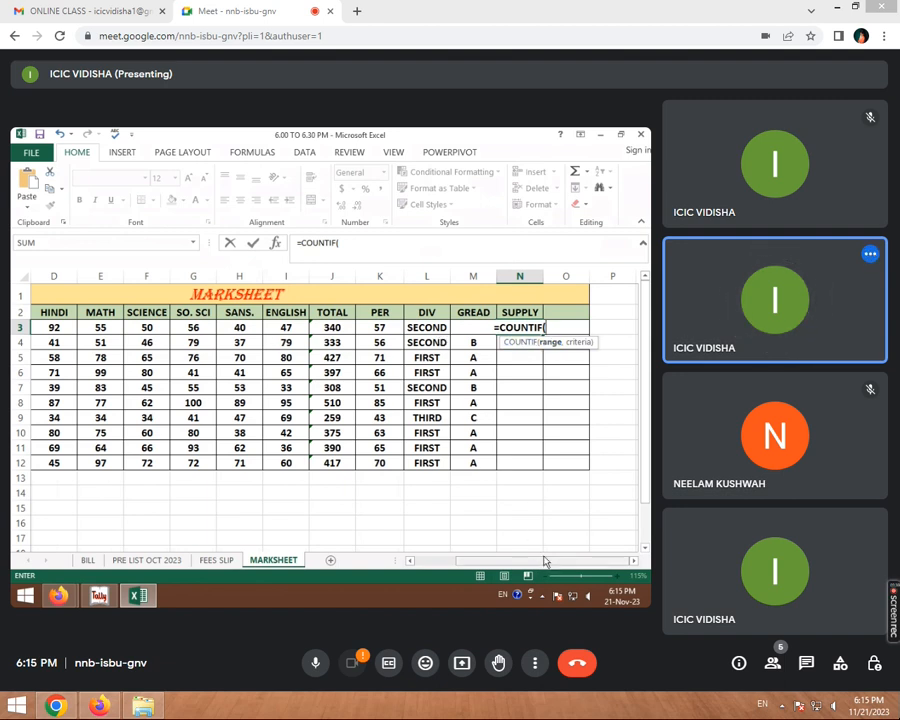
{"action": "left_click_drag", "start_coordinate": [543, 565], "coordinate": [536, 565]}
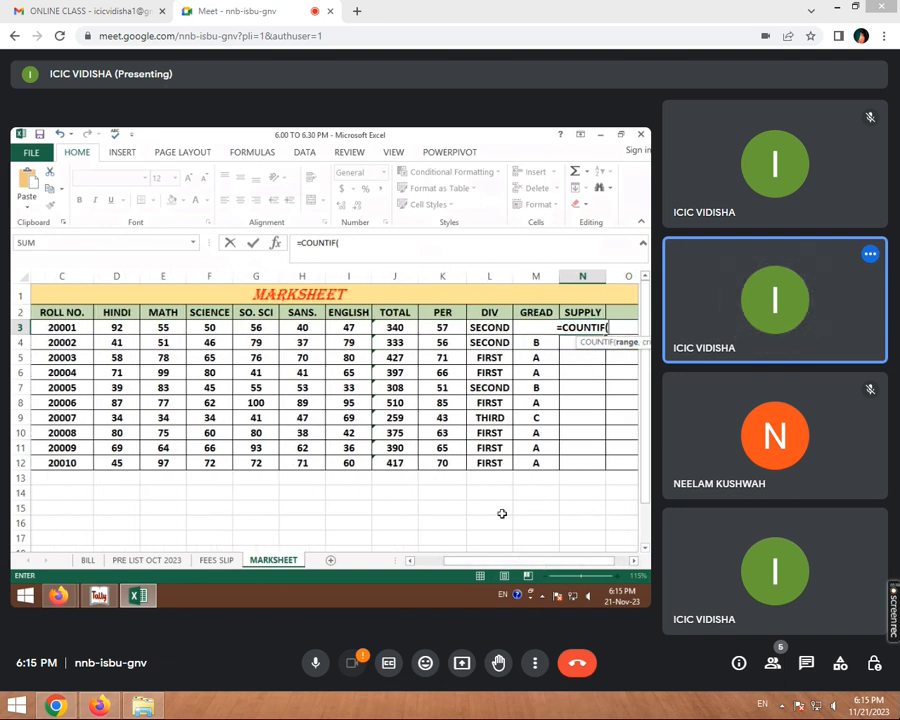
{"action": "left_click_drag", "start_coordinate": [116, 327], "coordinate": [340, 328]}
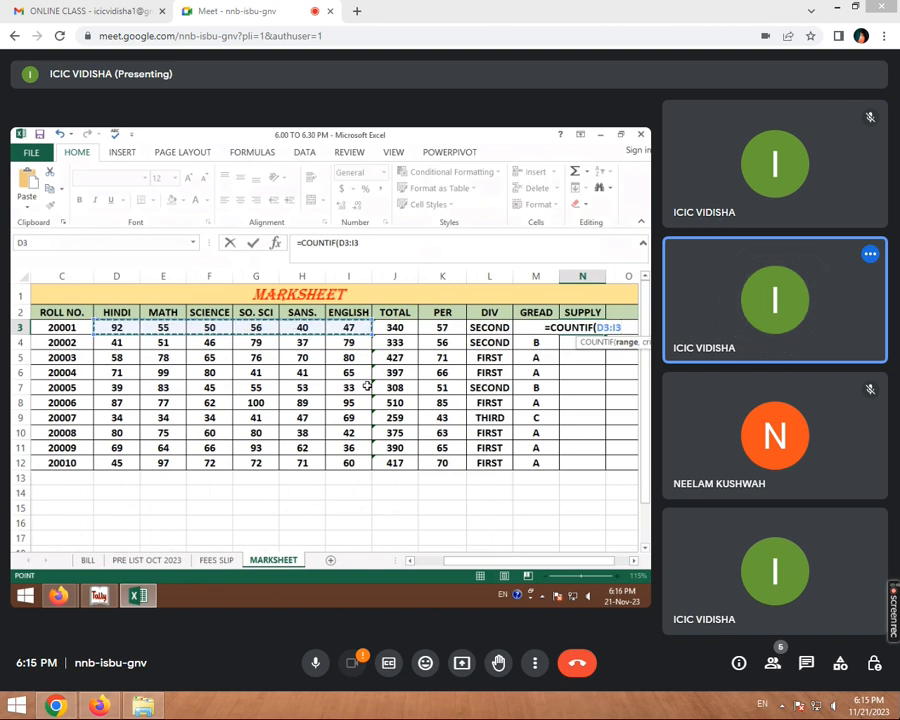
Complete the N3 COUNTIF formula with the criterion "<33" and copy it down the SUPPLY column to N12.
{"action": "type", "text": ","}
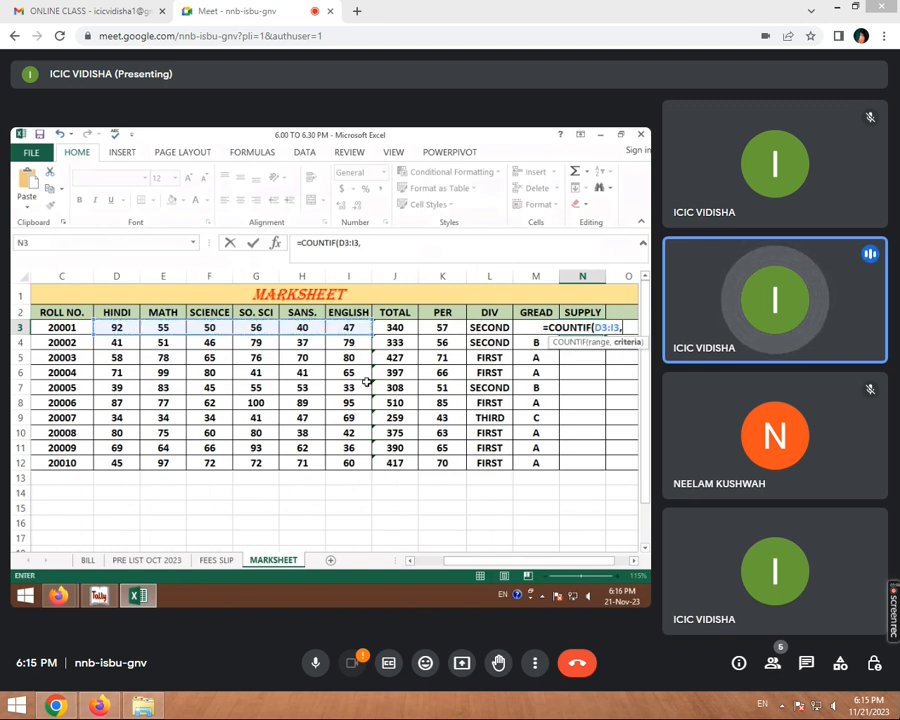
{"action": "type", "text": "\""}
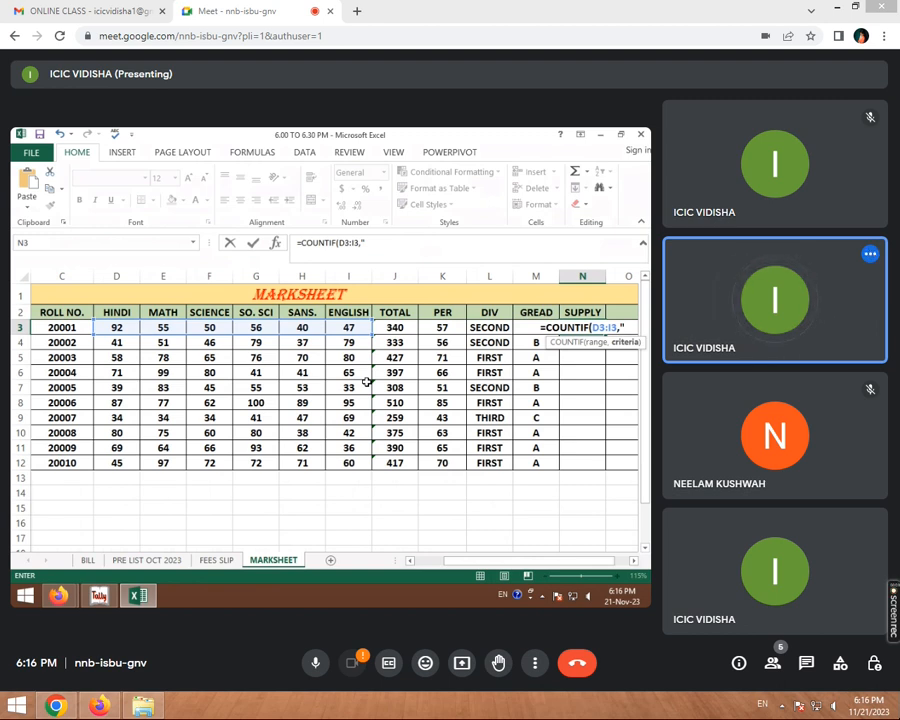
{"action": "type", "text": "<"}
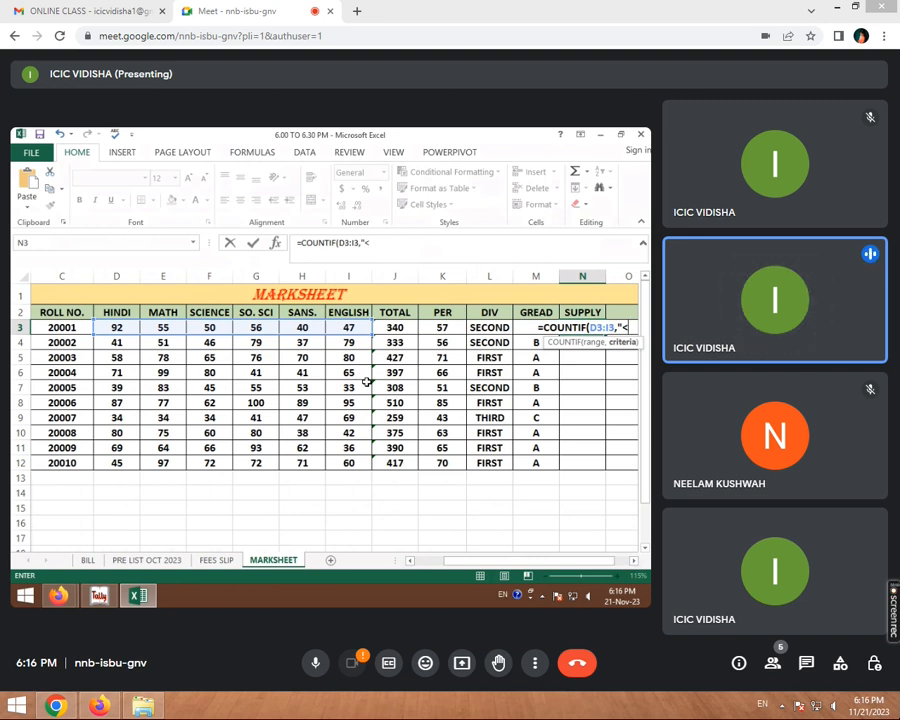
{"action": "type", "text": "3"}
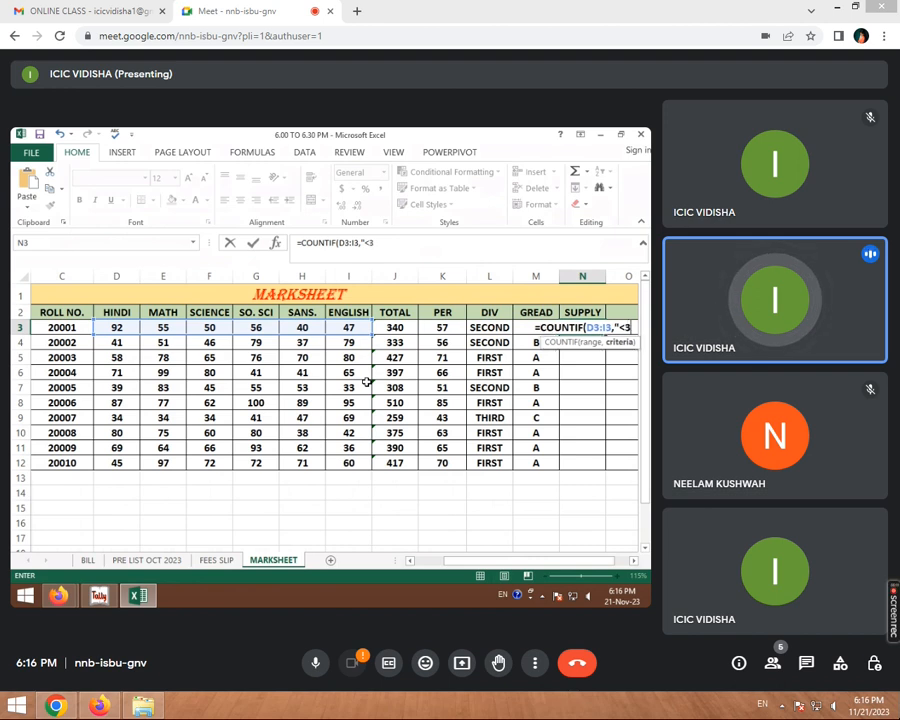
{"action": "type", "text": "3\")"}
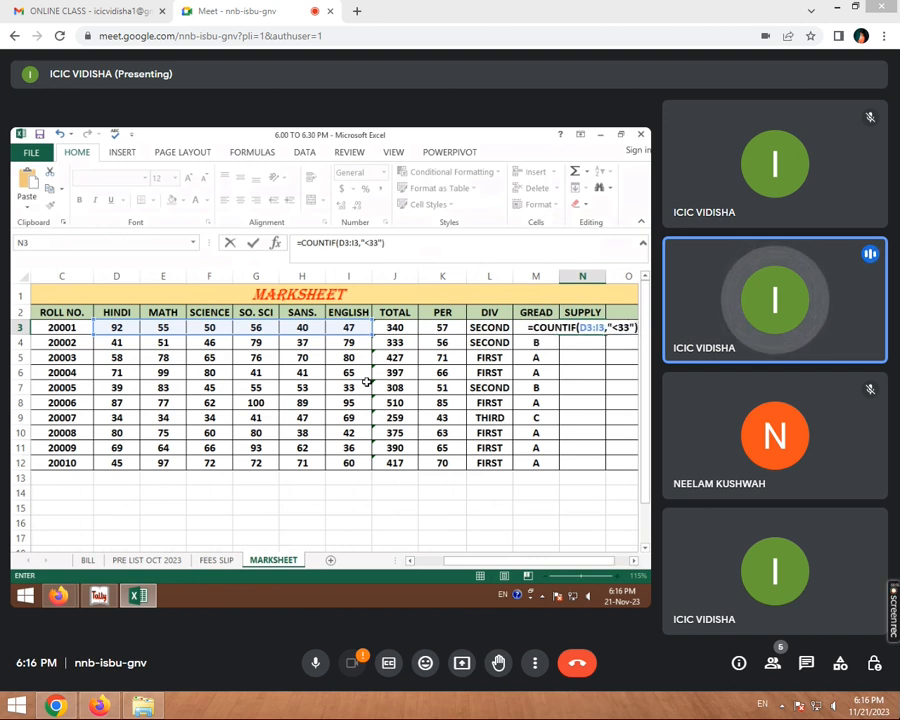
{"action": "key", "text": "Return"}
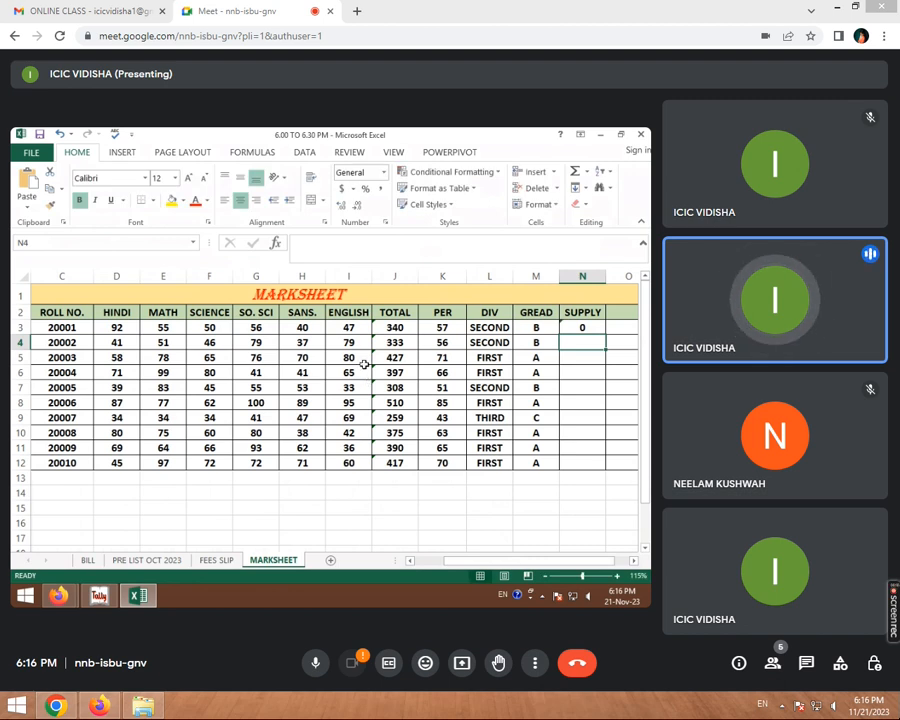
{"action": "left_click", "coordinate": [578, 330]}
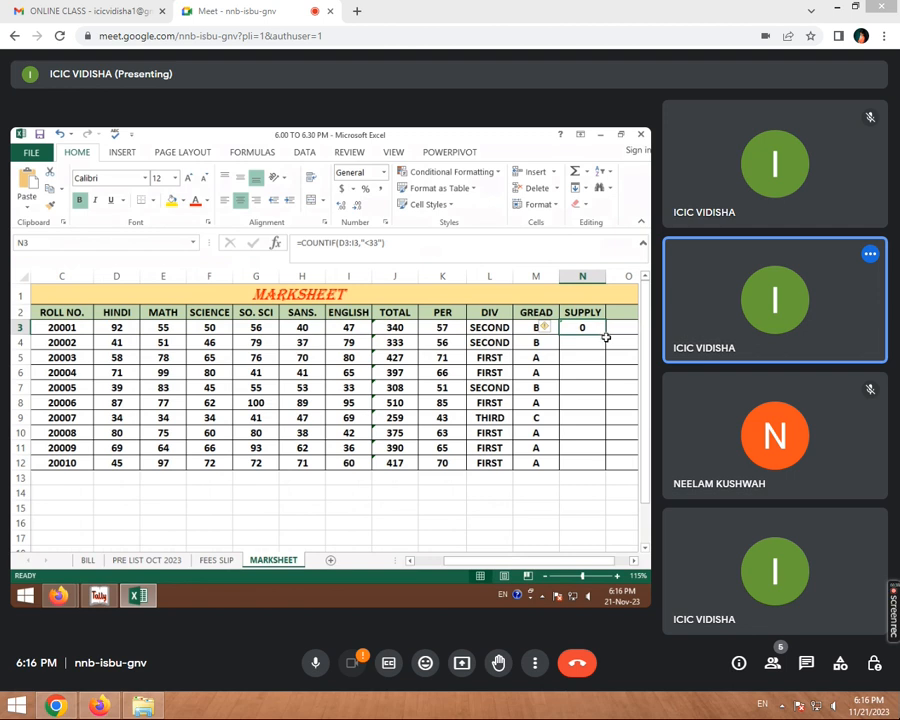
{"action": "left_click_drag", "start_coordinate": [606, 334], "coordinate": [597, 463]}
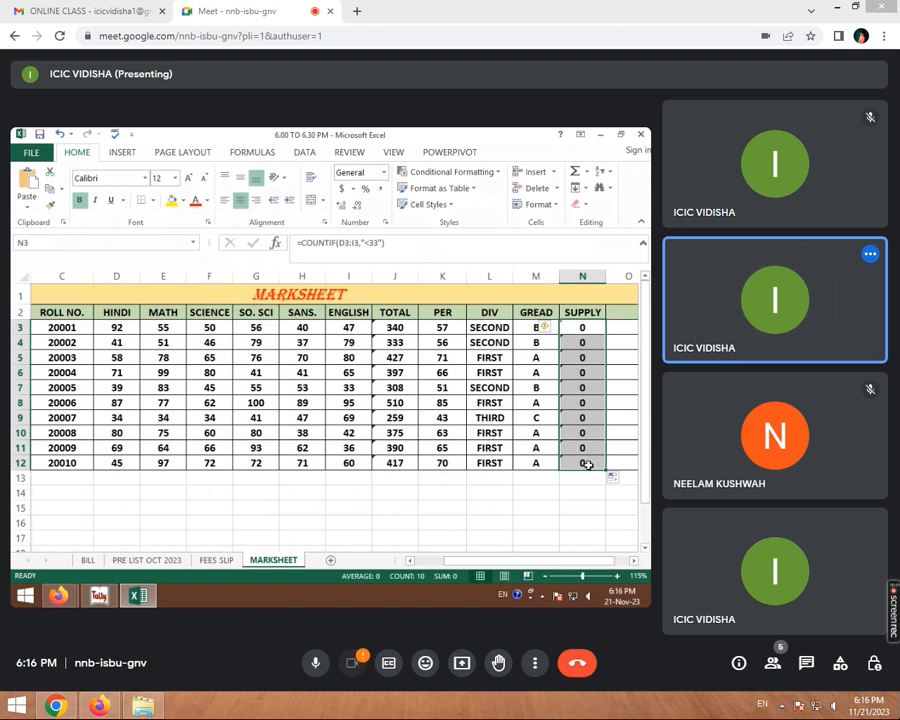
Set the SCIENCE and SANS. marks in row 3 to 32 each to test the SUPPLY count.
{"action": "left_click", "coordinate": [212, 330]}
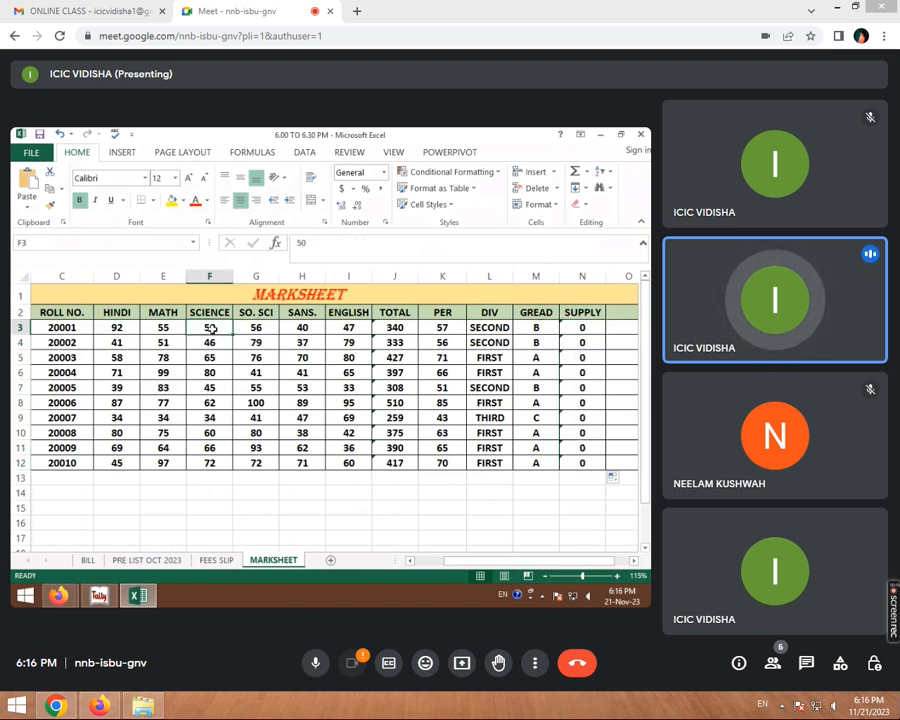
{"action": "type", "text": "32"}
{"action": "left_click", "coordinate": [301, 372]}
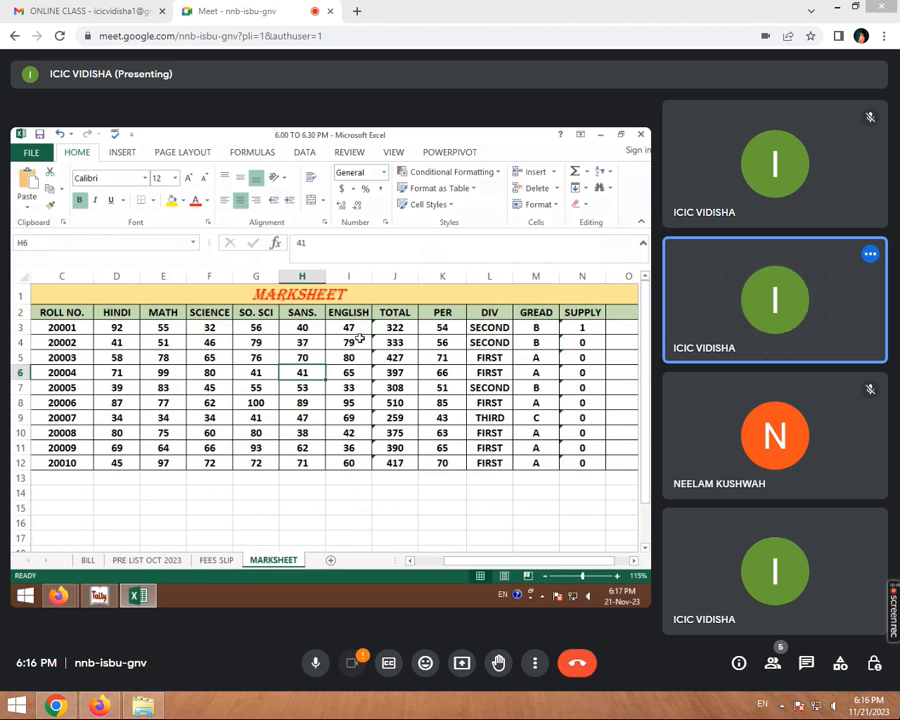
{"action": "left_click", "coordinate": [303, 329]}
{"action": "type", "text": "32"}
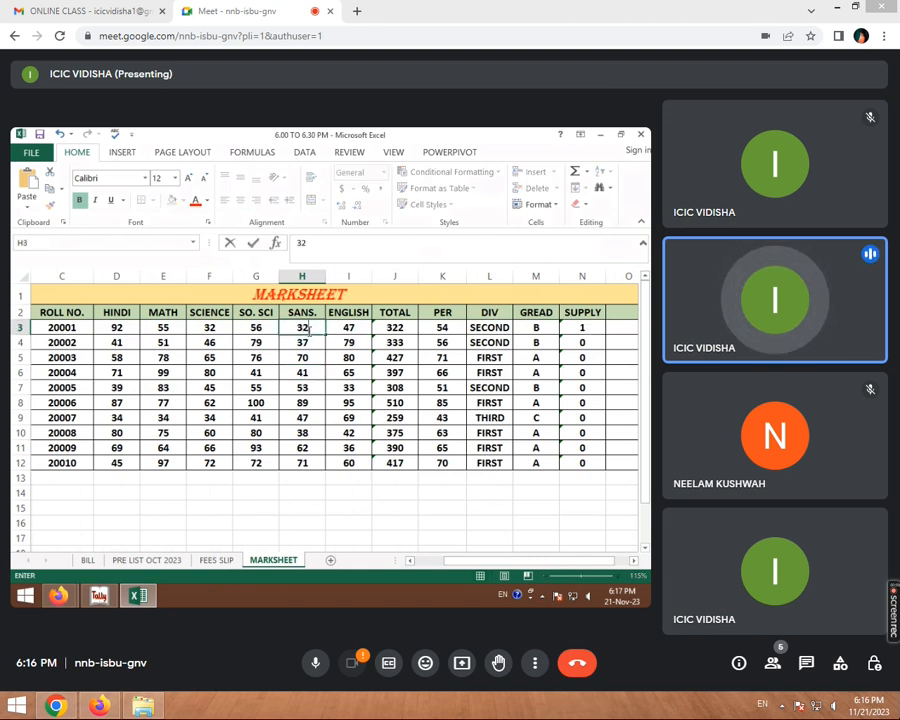
{"action": "left_click", "coordinate": [385, 371]}
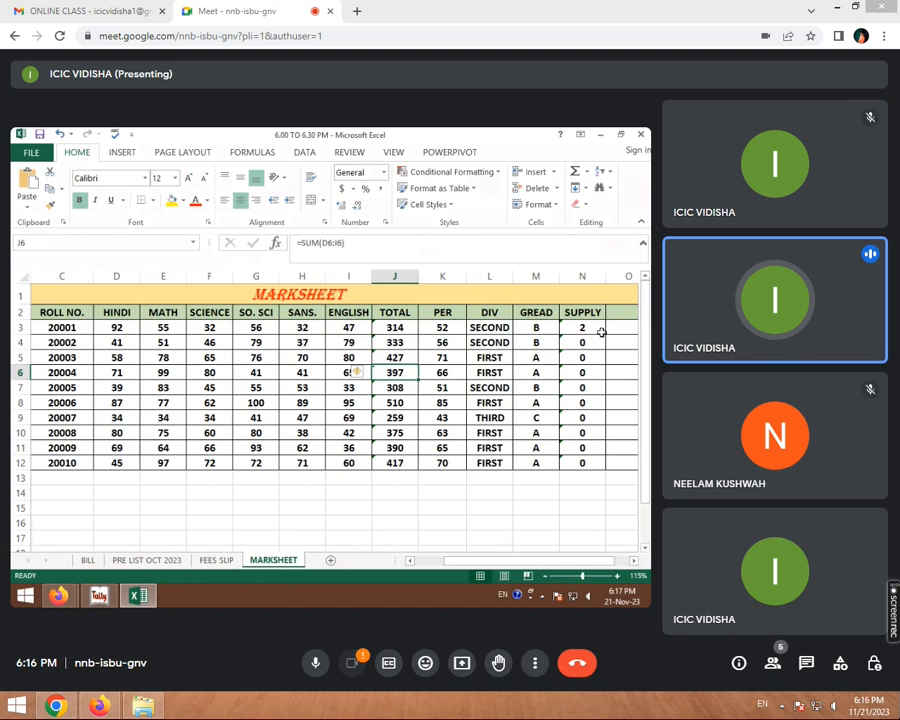
Set the SO. SCI mark in row 8 to 32 to test that row's SUPPLY count.
{"action": "left_click", "coordinate": [256, 403]}
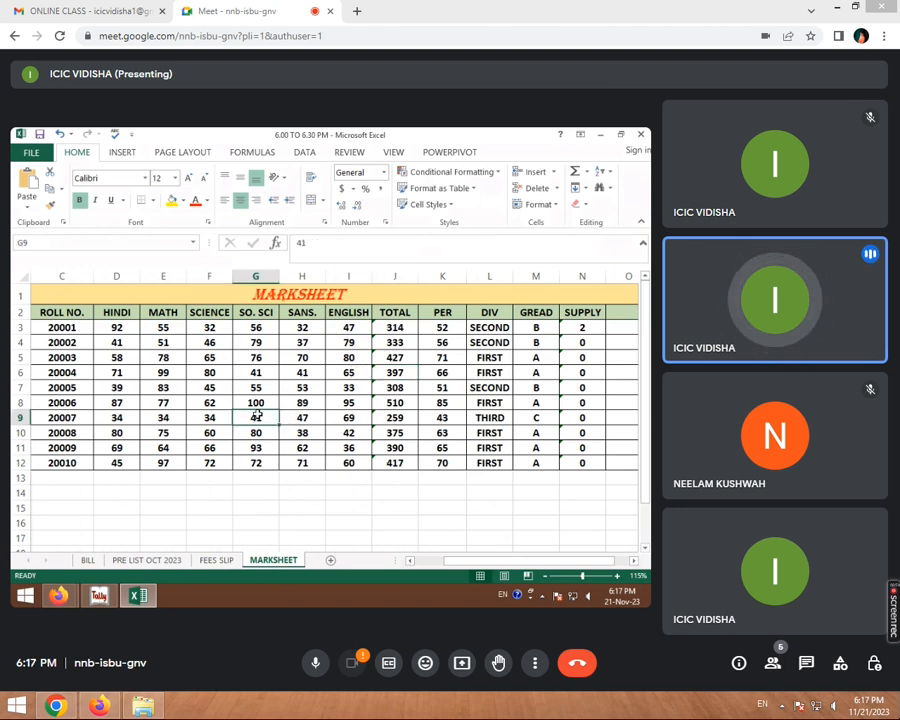
{"action": "type", "text": "32"}
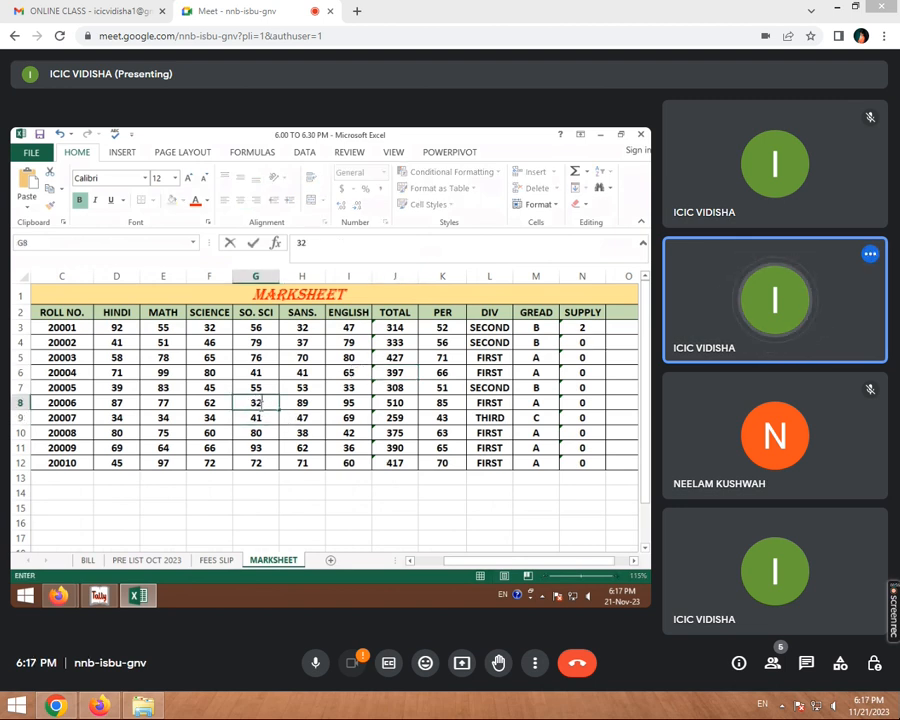
{"action": "left_click", "coordinate": [290, 462]}
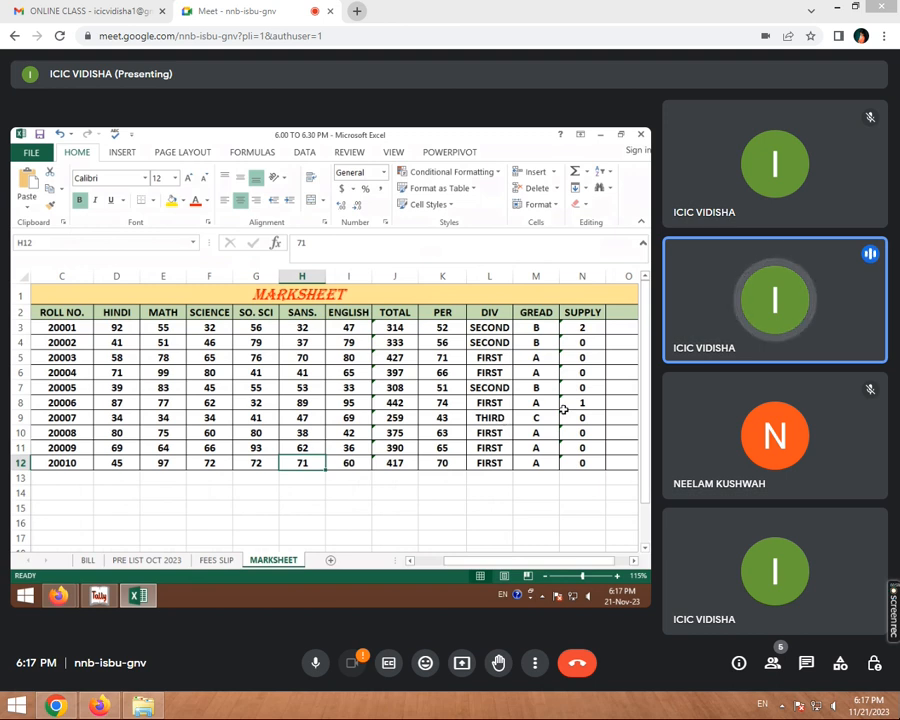
Set the SCIENCE, SO. SCI and SANS. marks in row 12 to 22 each.
{"action": "left_click", "coordinate": [209, 463]}
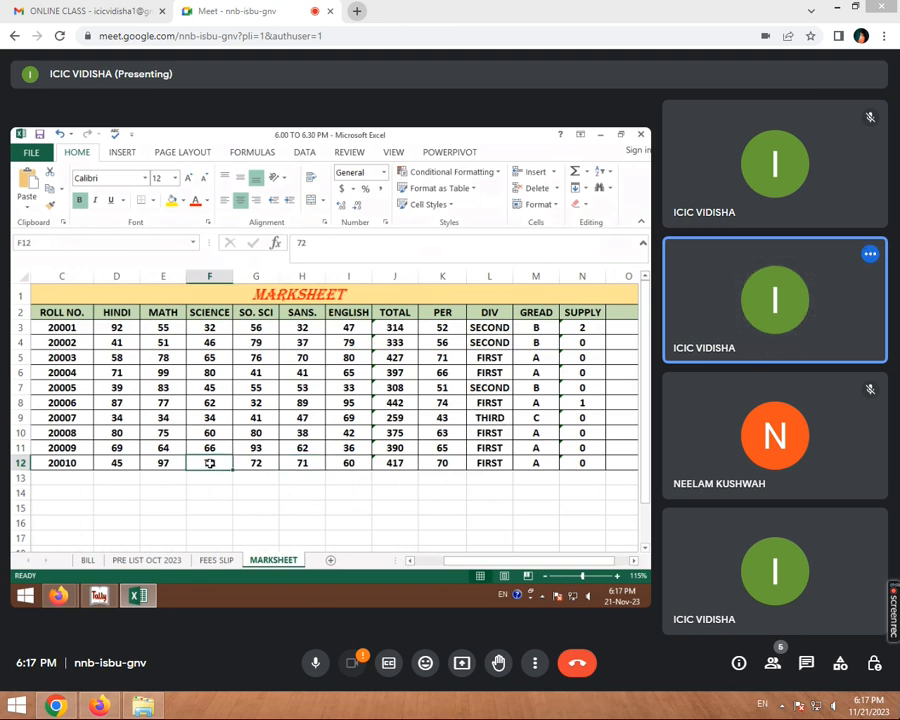
{"action": "type", "text": "22"}
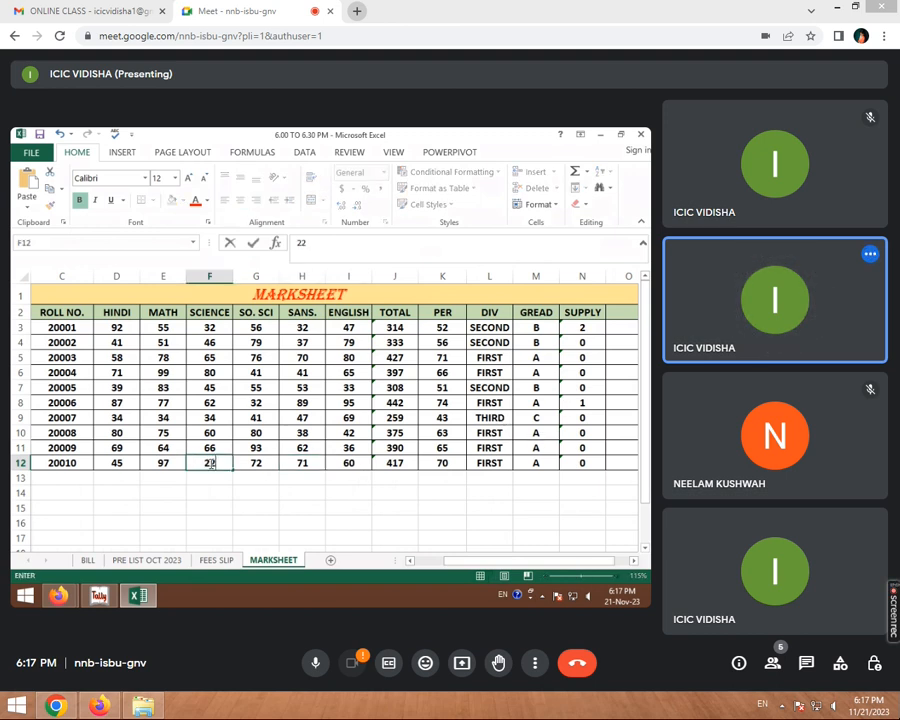
{"action": "key", "text": "Tab"}
{"action": "type", "text": "22"}
{"action": "key", "text": "Tab"}
{"action": "type", "text": "22"}
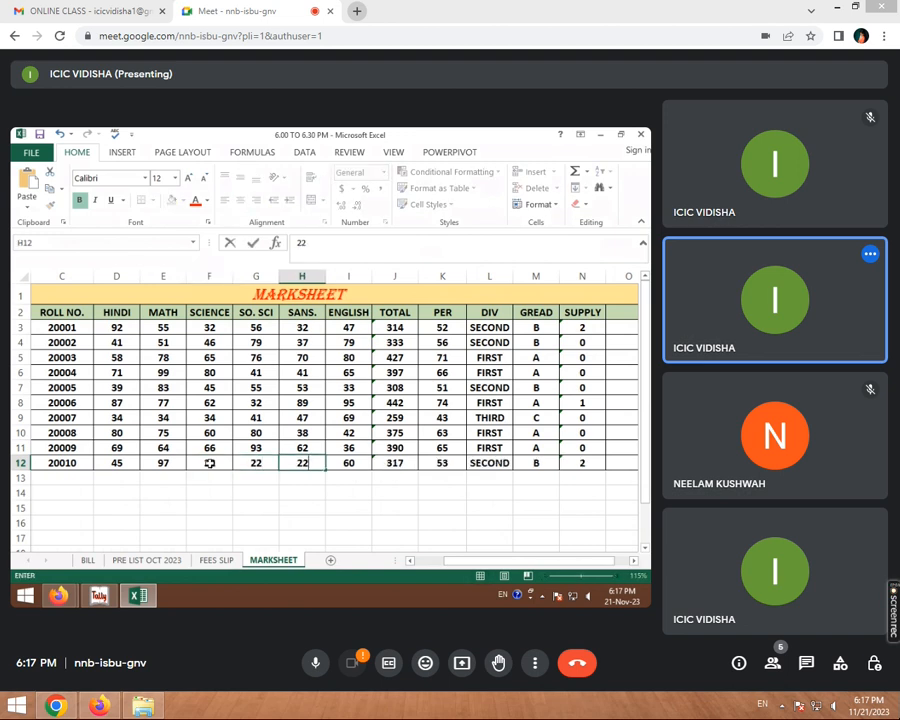
{"action": "key", "text": "Tab"}
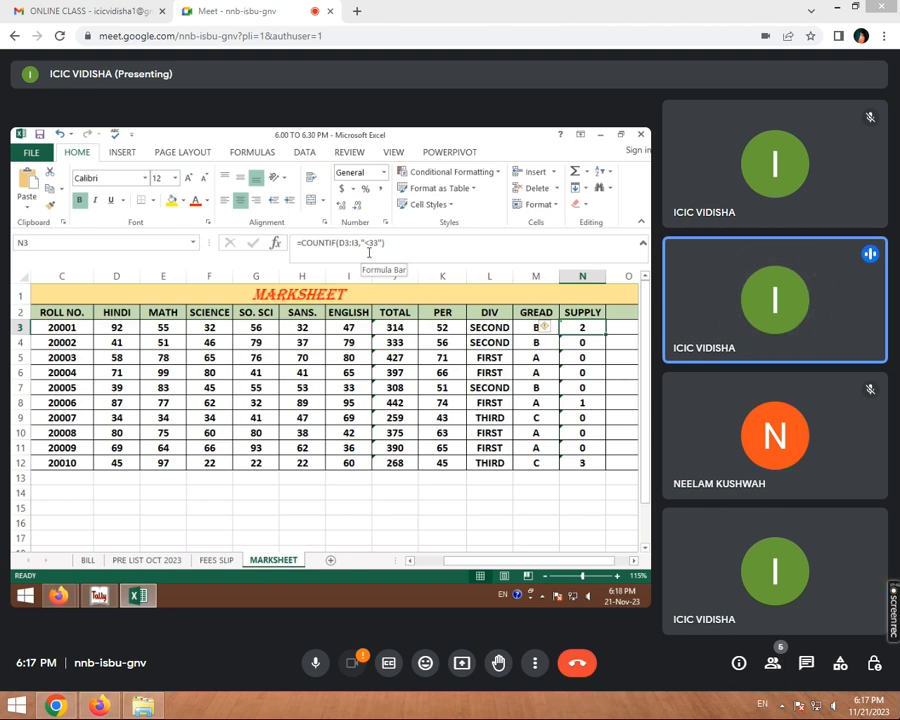
Add the column heading "RESULT" in O2, next to the SUPPLY column.
{"action": "key", "text": "Up"}
{"action": "key", "text": "Right"}
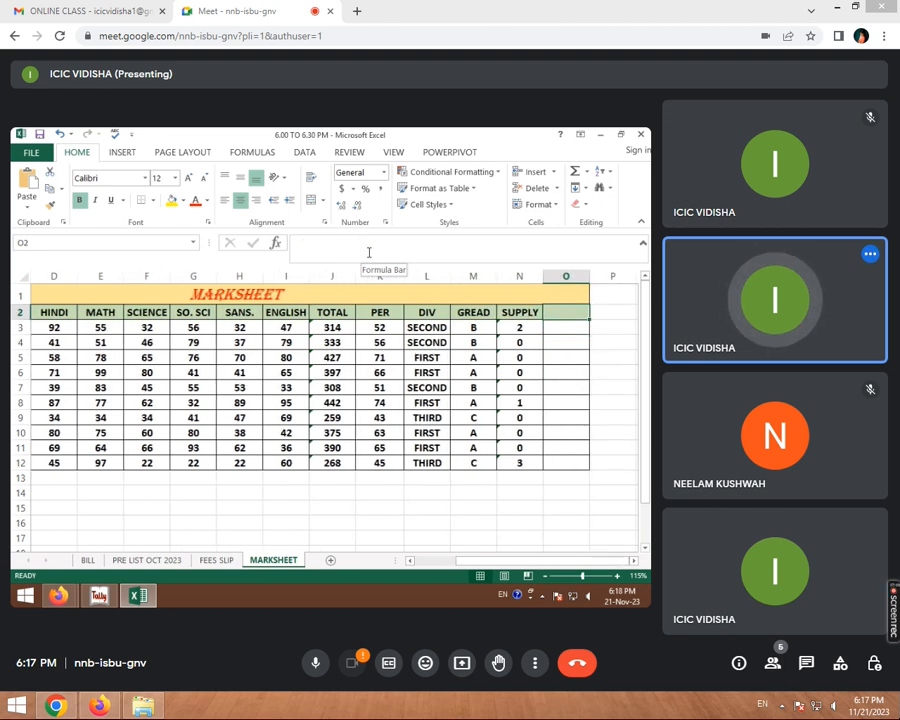
{"action": "type", "text": "RESULT"}
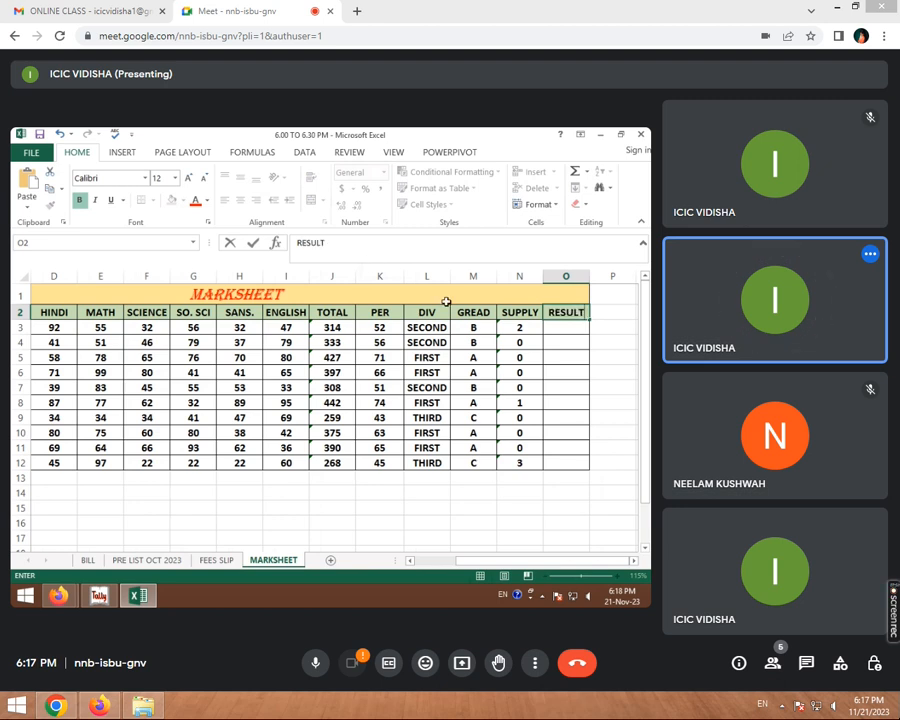
{"action": "key", "text": "Return"}
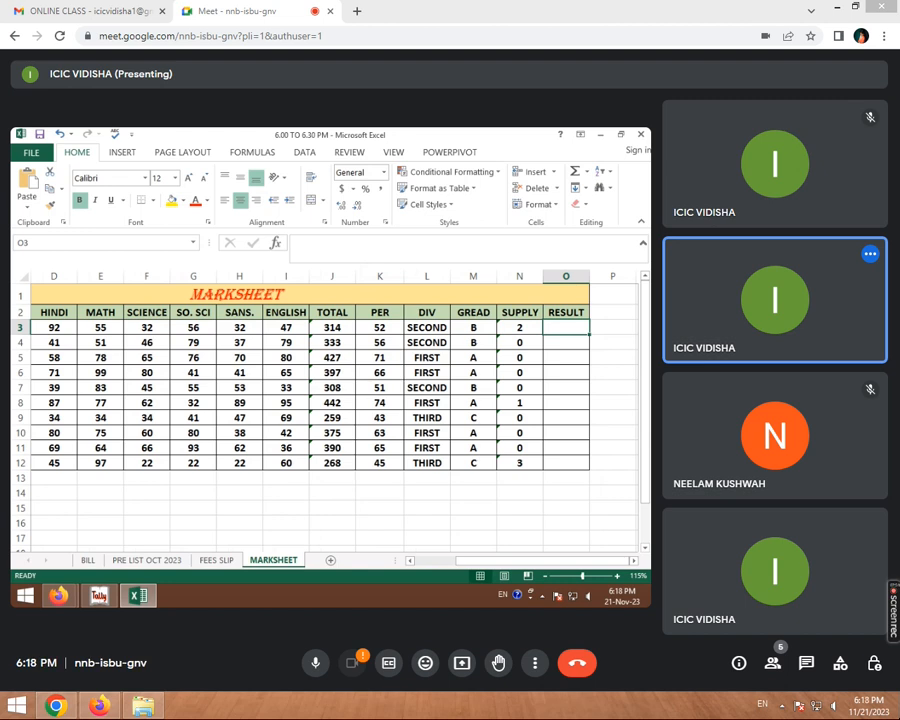
{"action": "left_click", "coordinate": [583, 338]}
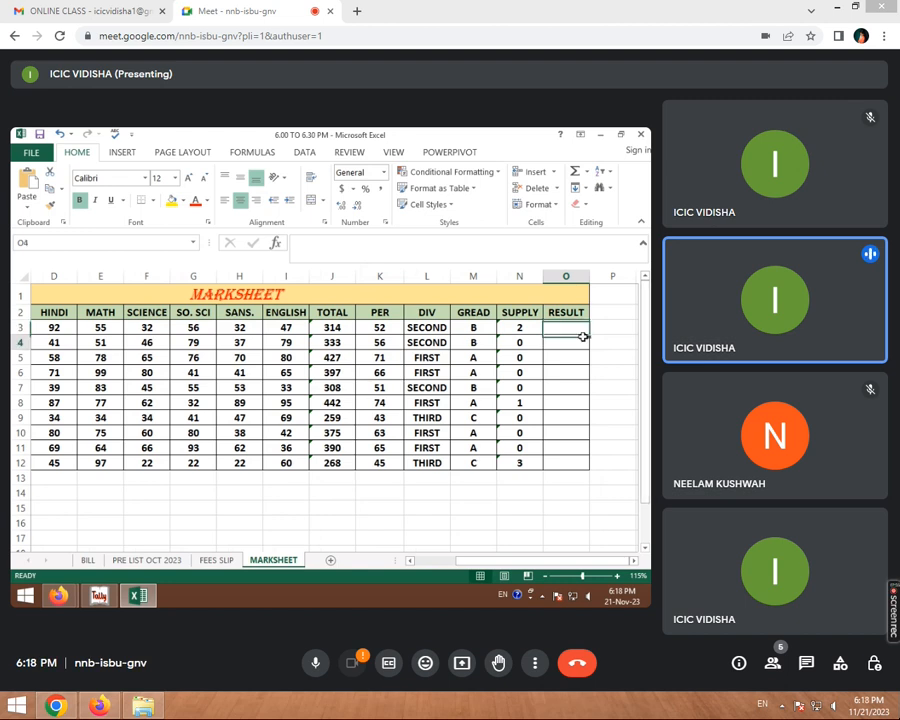
{"action": "left_click", "coordinate": [579, 332]}
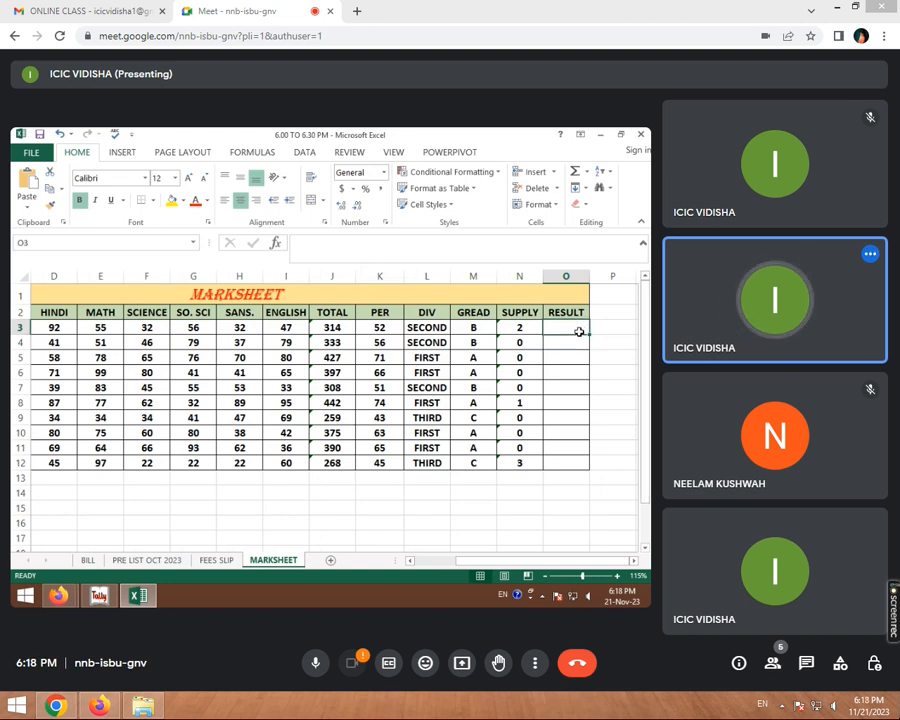
{"action": "type", "text": "=IF"}
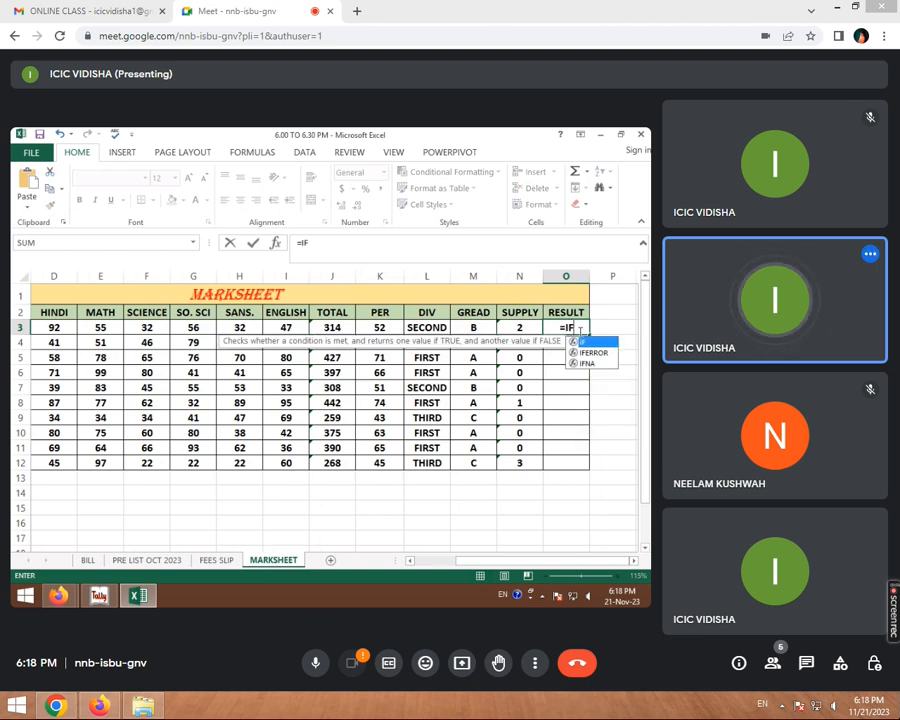
{"action": "type", "text": "("}
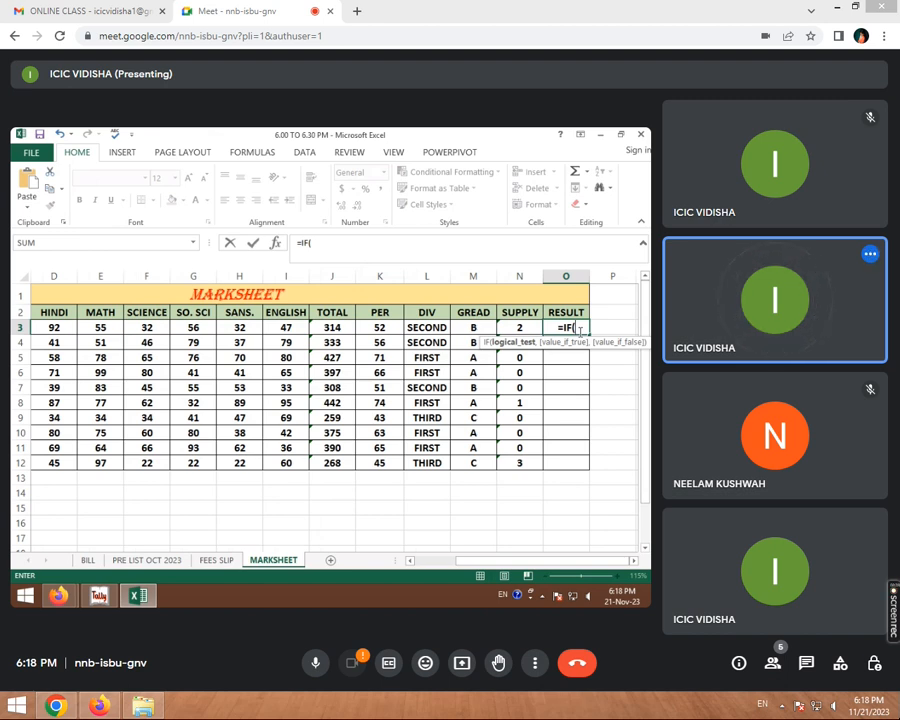
{"action": "key", "text": "BackSpace"}
{"action": "key", "text": "BackSpace"}
{"action": "key", "text": "BackSpace"}
{"action": "key", "text": "BackSpace"}
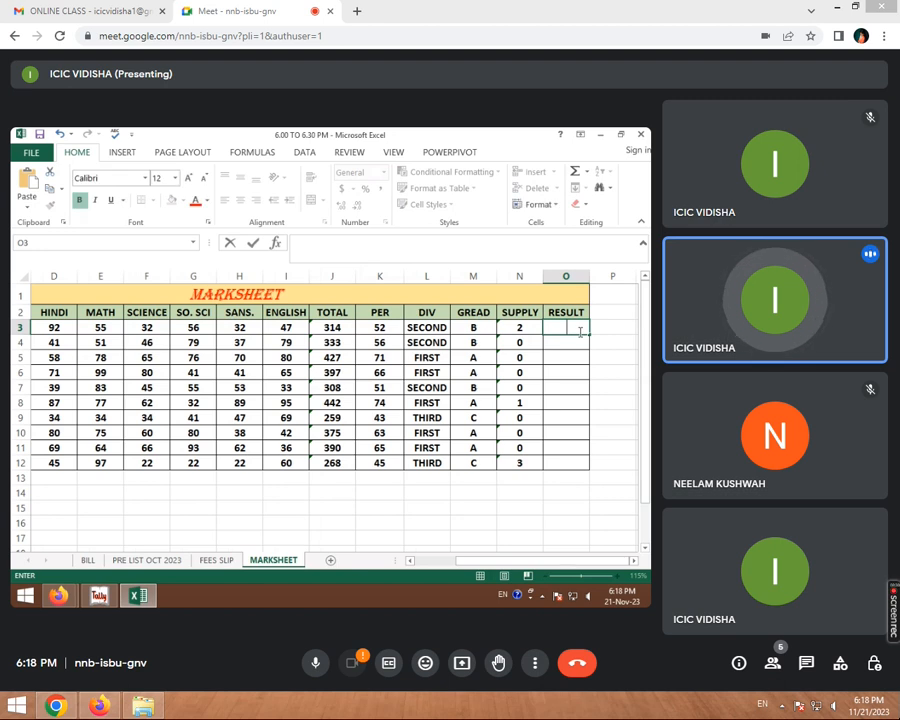
Start an IF formula in O3 that tests N3=0 and returns "PASS" when true.
{"action": "type", "text": "=IF"}
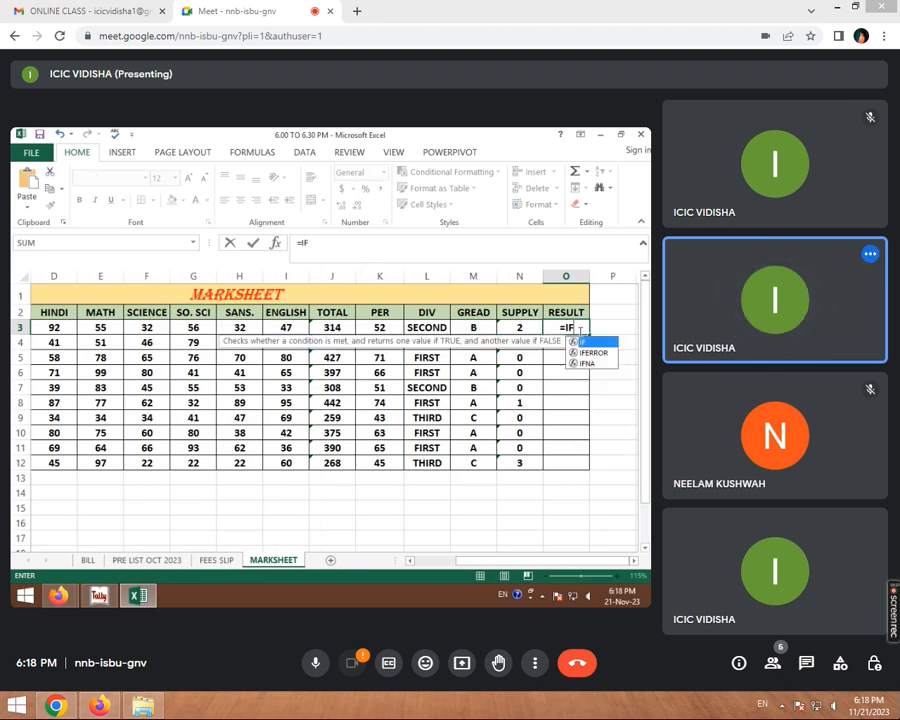
{"action": "key", "text": "Down"}
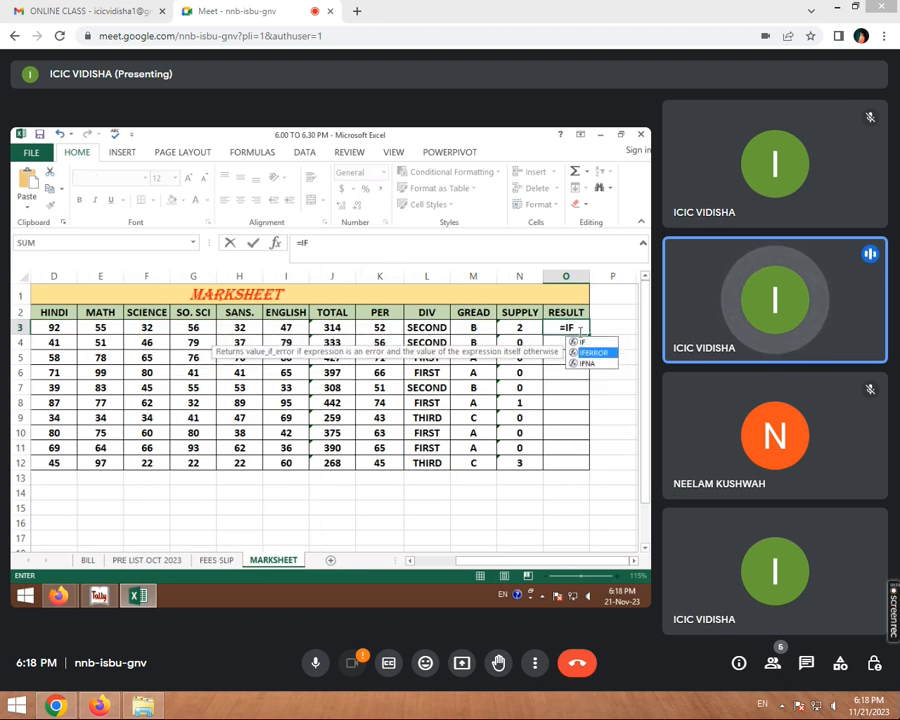
{"action": "key", "text": "Up"}
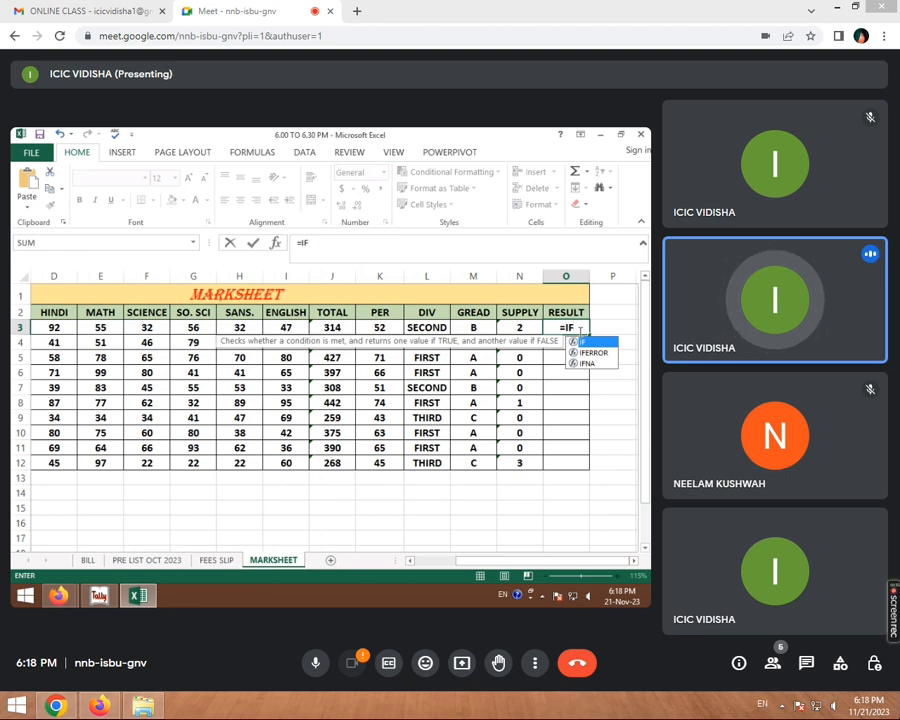
{"action": "type", "text": "("}
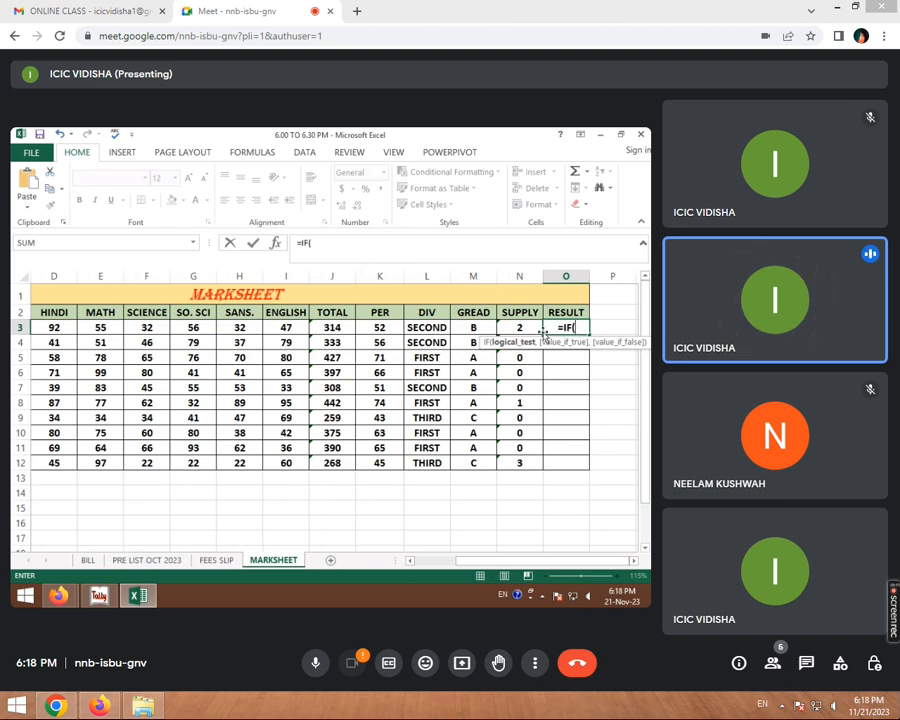
{"action": "left_click", "coordinate": [521, 328]}
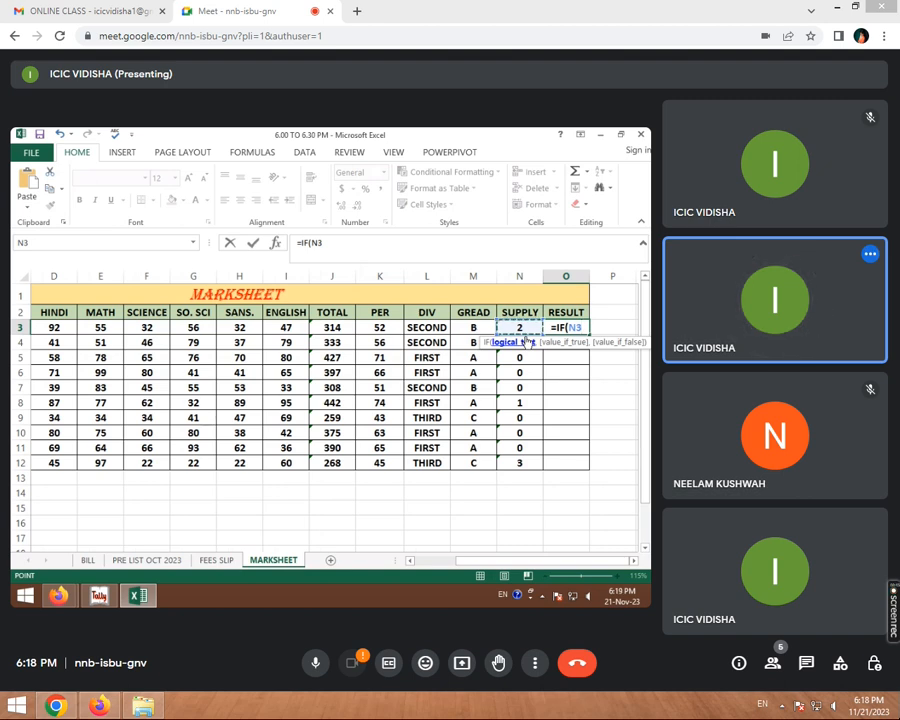
{"action": "type", "text": "=0"}
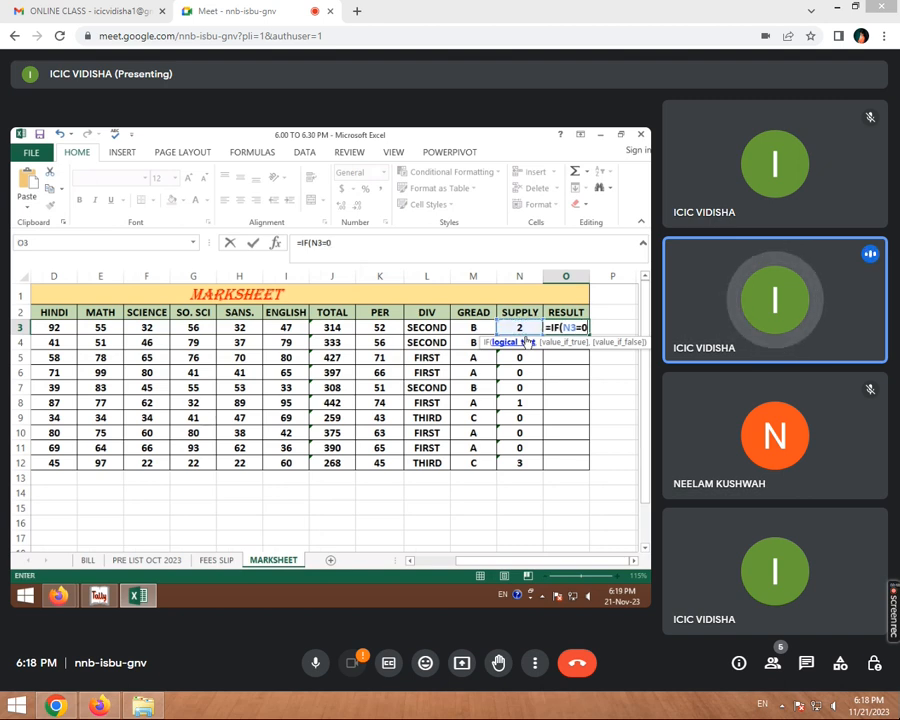
{"action": "type", "text": ","}
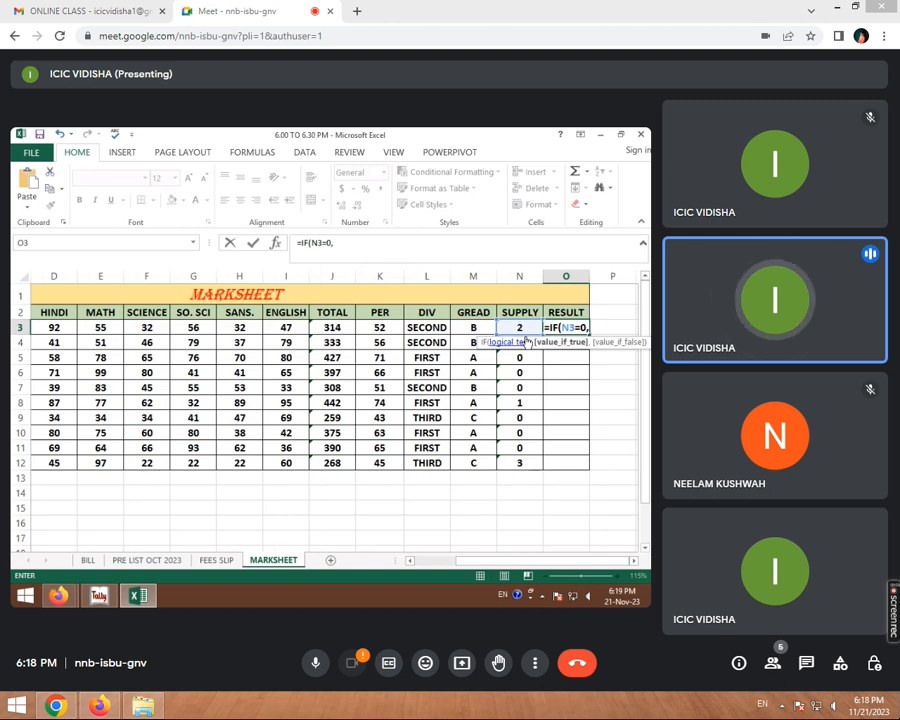
{"action": "type", "text": "\""}
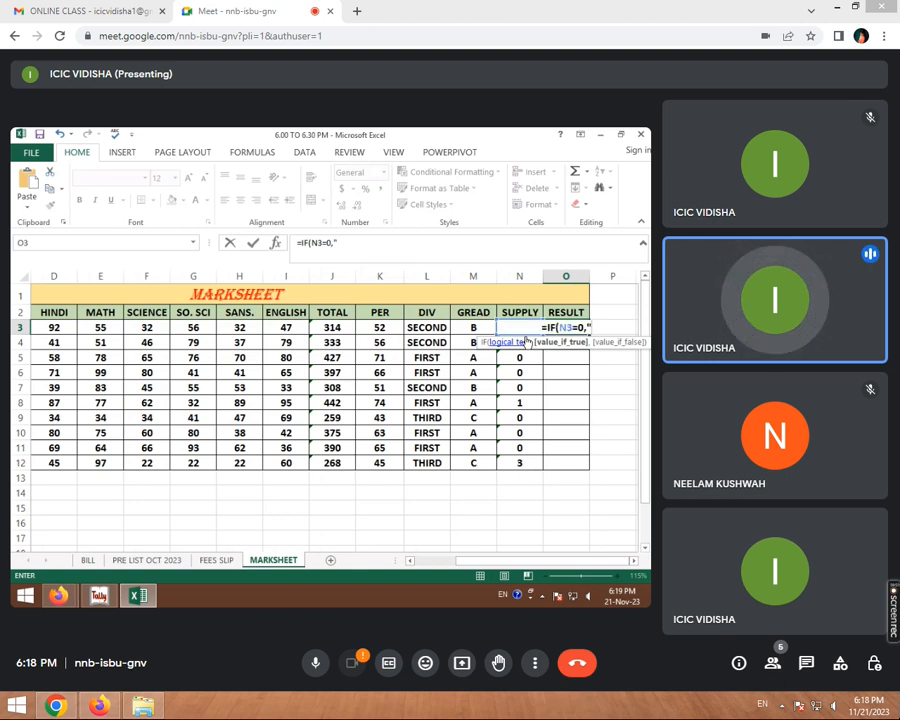
{"action": "type", "text": "P"}
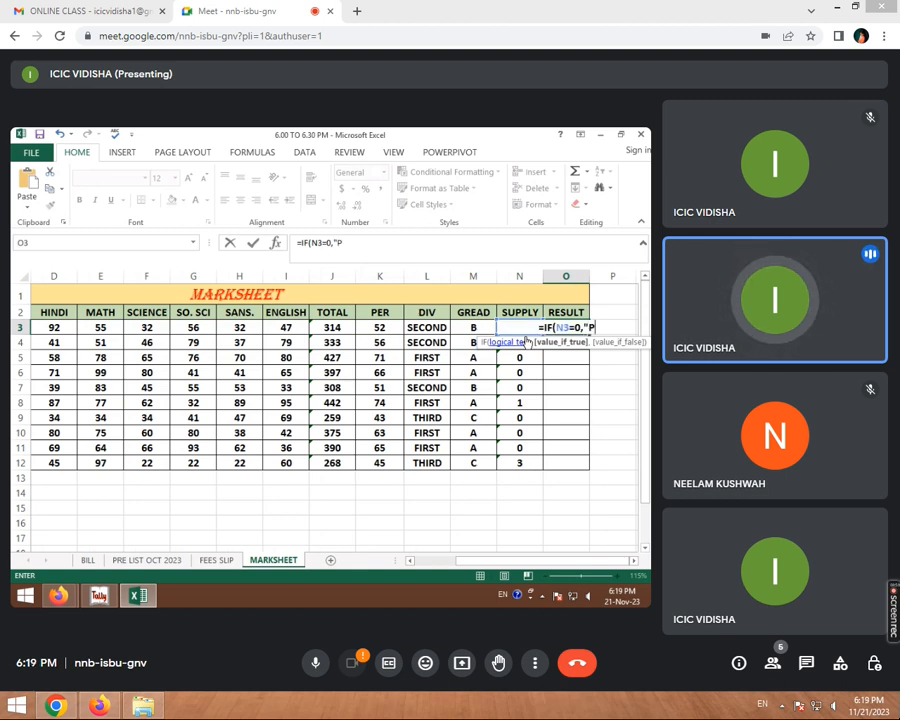
{"action": "type", "text": "ASS"}
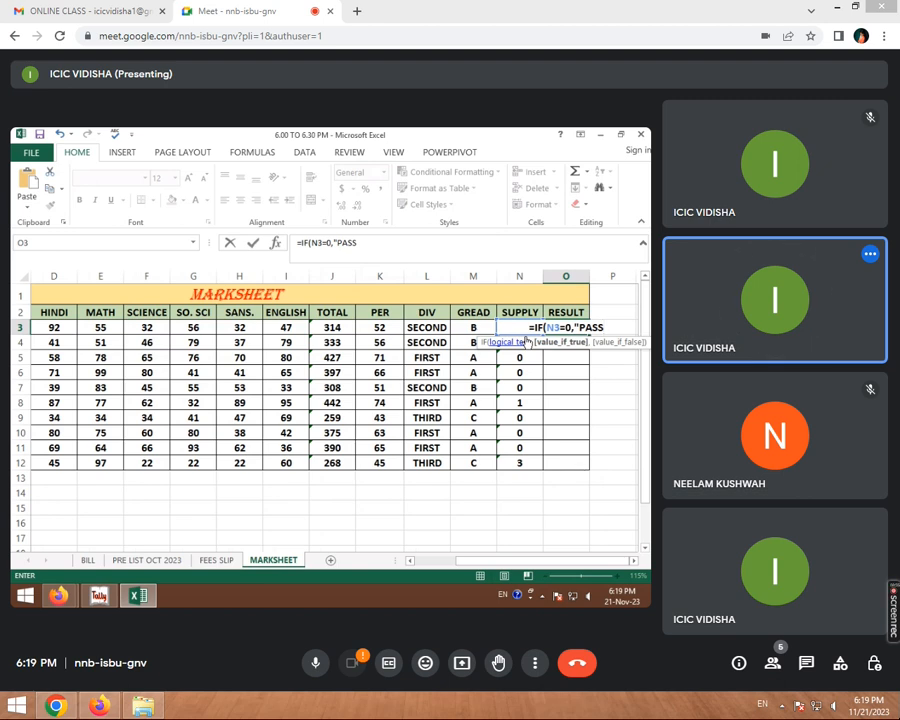
{"action": "type", "text": "\""}
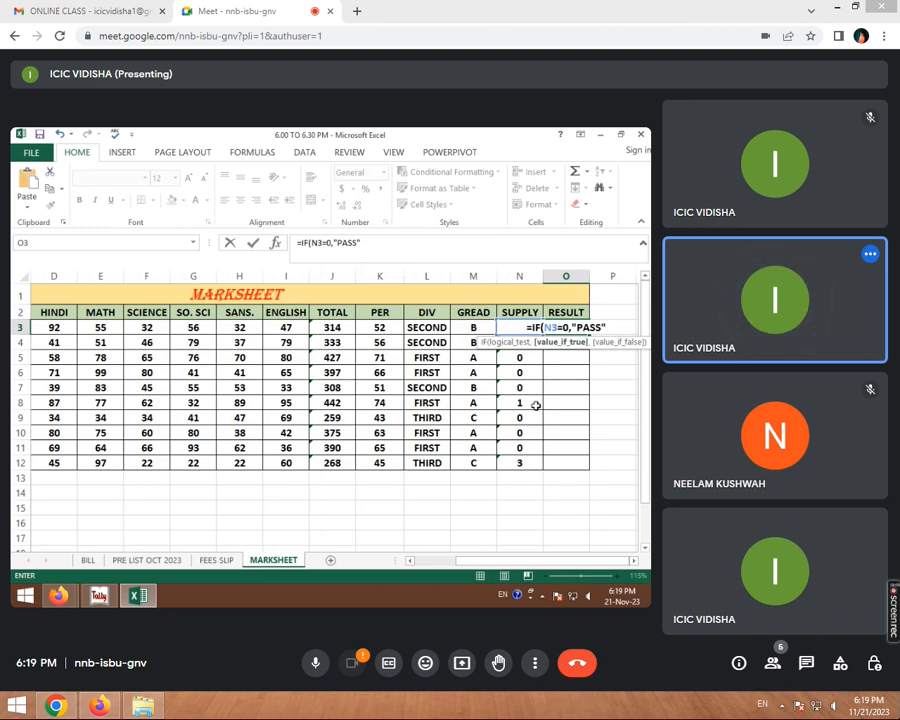
Add a nested IF as the false argument of the O3 formula, testing N3<3.
{"action": "type", "text": ",IF"}
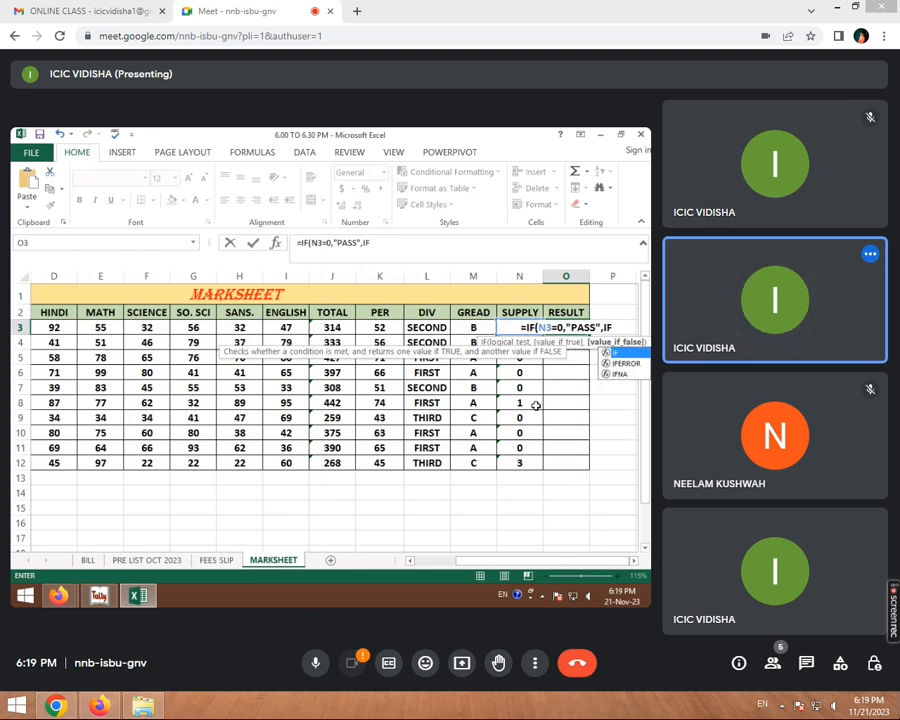
{"action": "type", "text": "("}
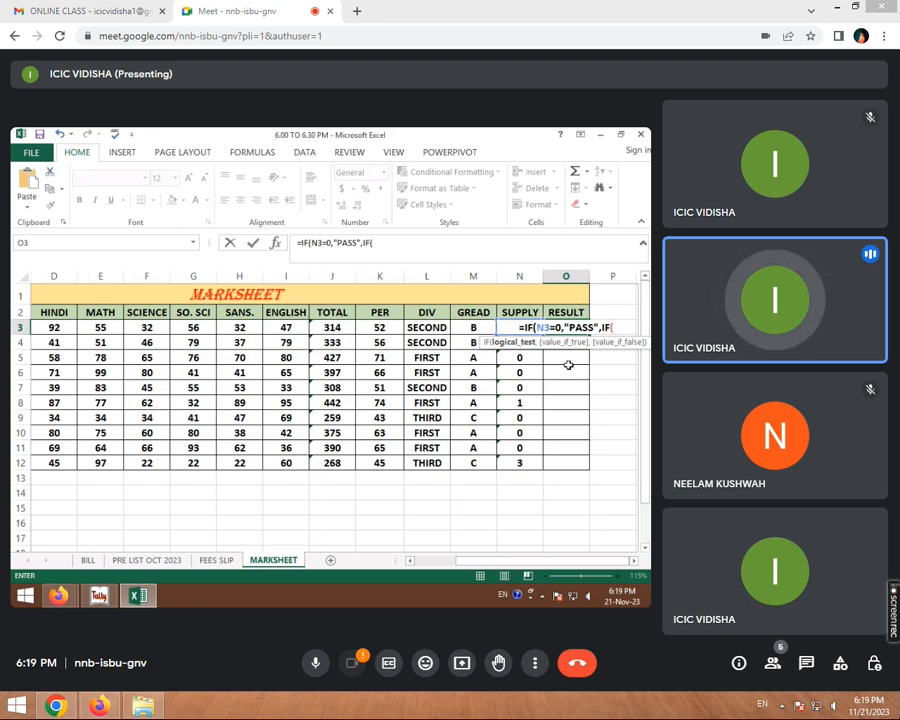
{"action": "type", "text": "N3"}
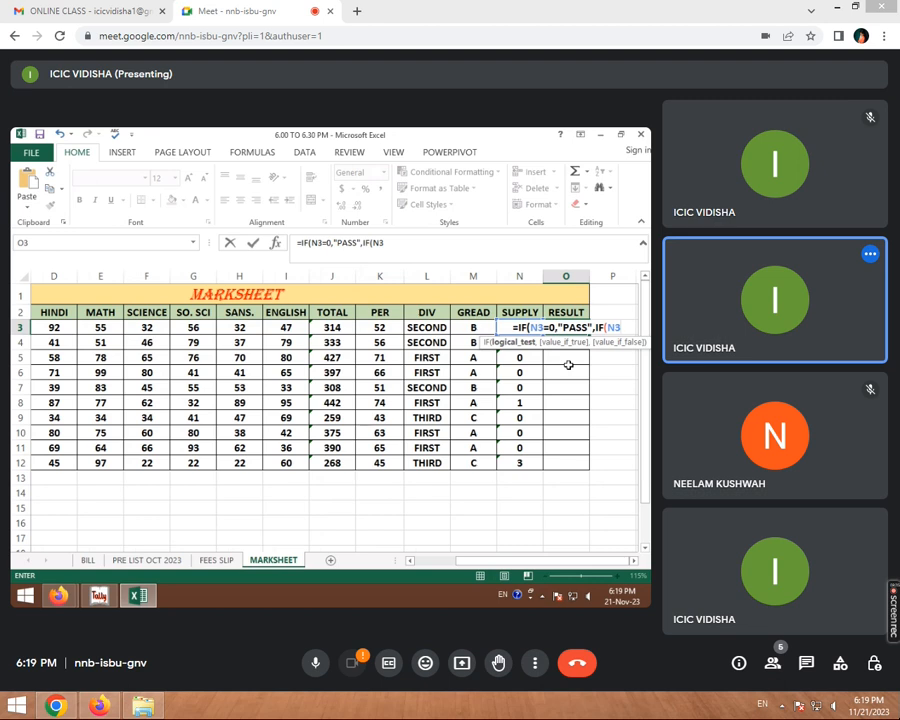
{"action": "type", "text": "<"}
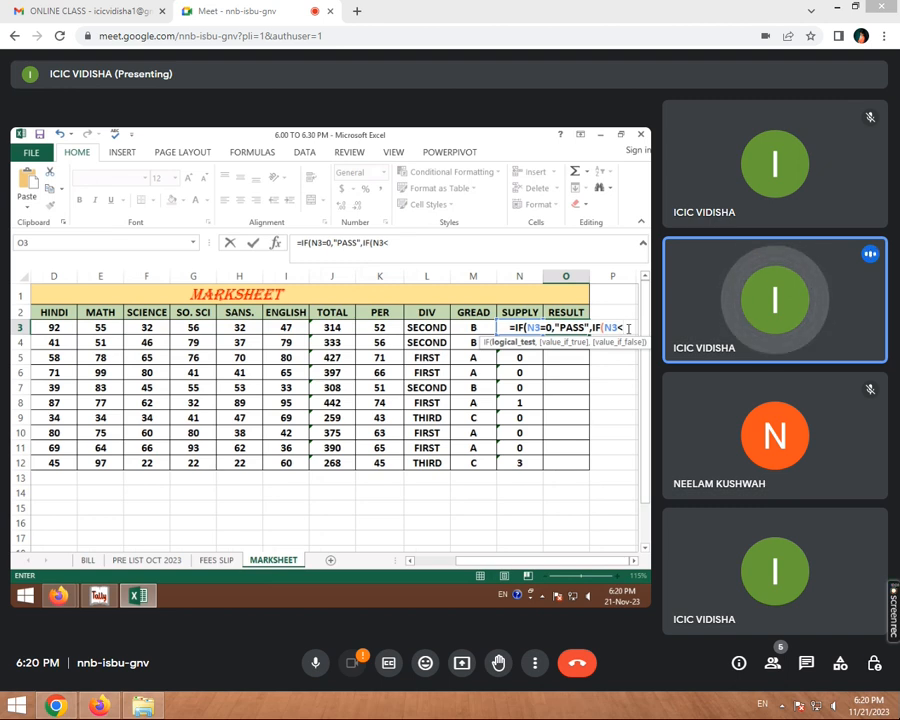
{"action": "type", "text": "3"}
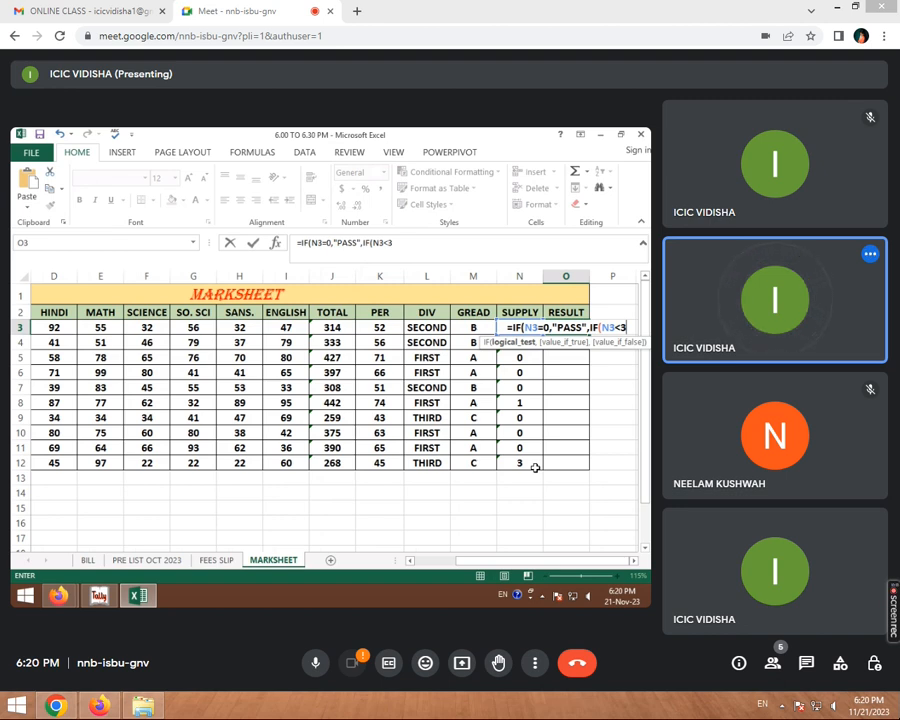
{"action": "type", "text": ","}
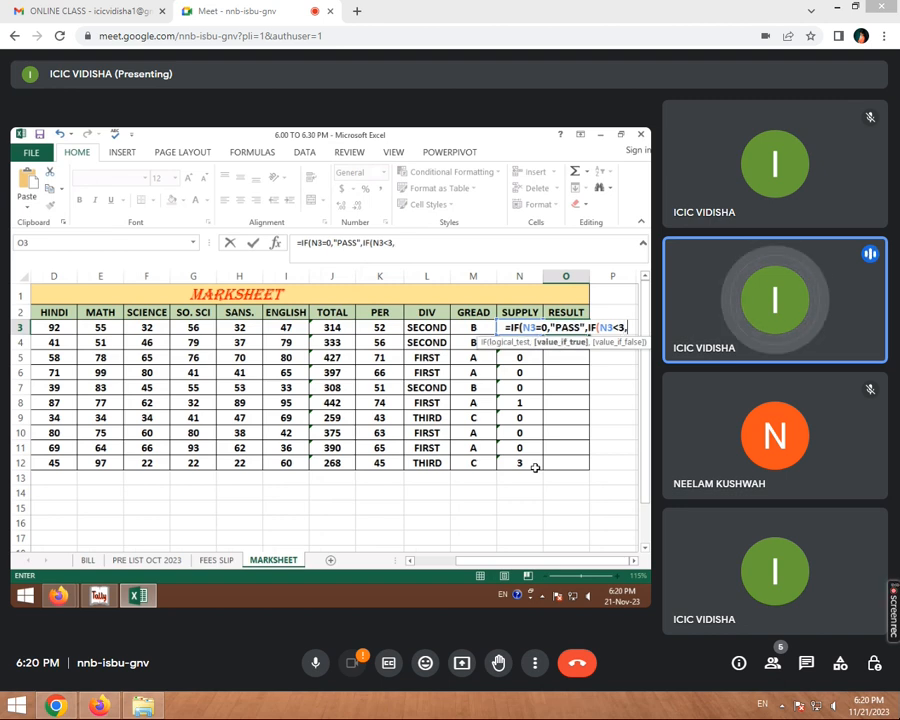
Complete the O3 formula with "SUPPLY" when the nested test is true and "FAIL" otherwise, and copy it down to O12.
{"action": "type", "text": "\"SUPPLY"}
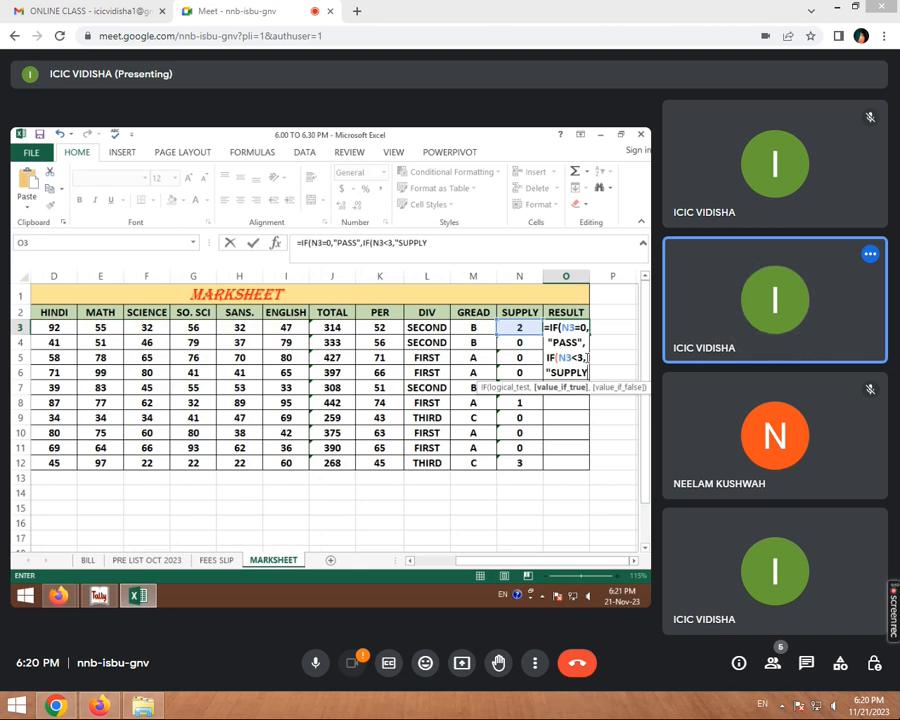
{"action": "left_click", "coordinate": [465, 241]}
{"action": "type", "text": "\""}
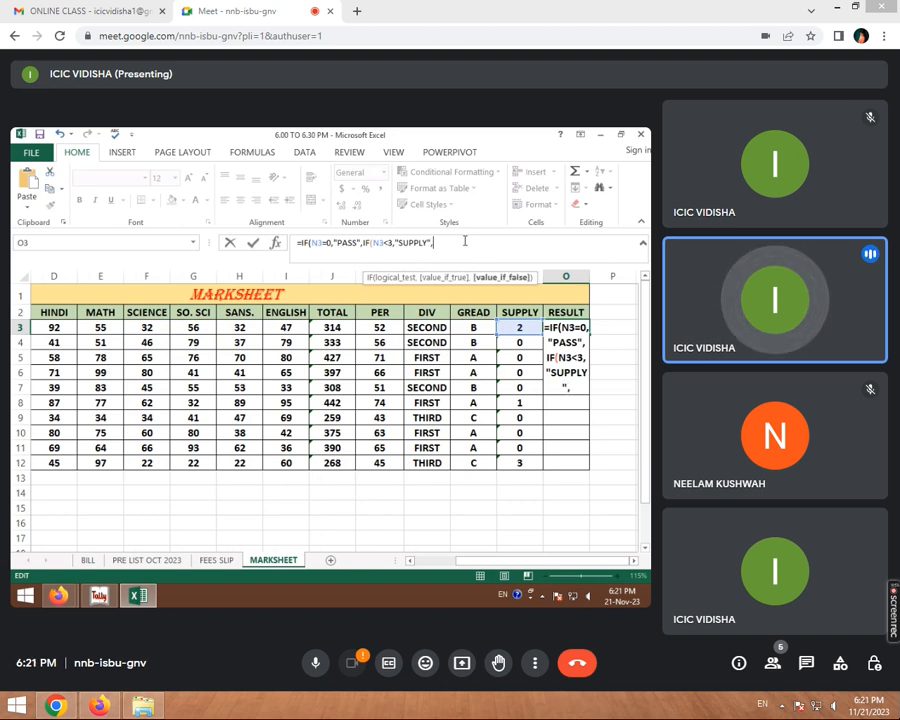
{"action": "type", "text": ",\"FAIL\"))"}
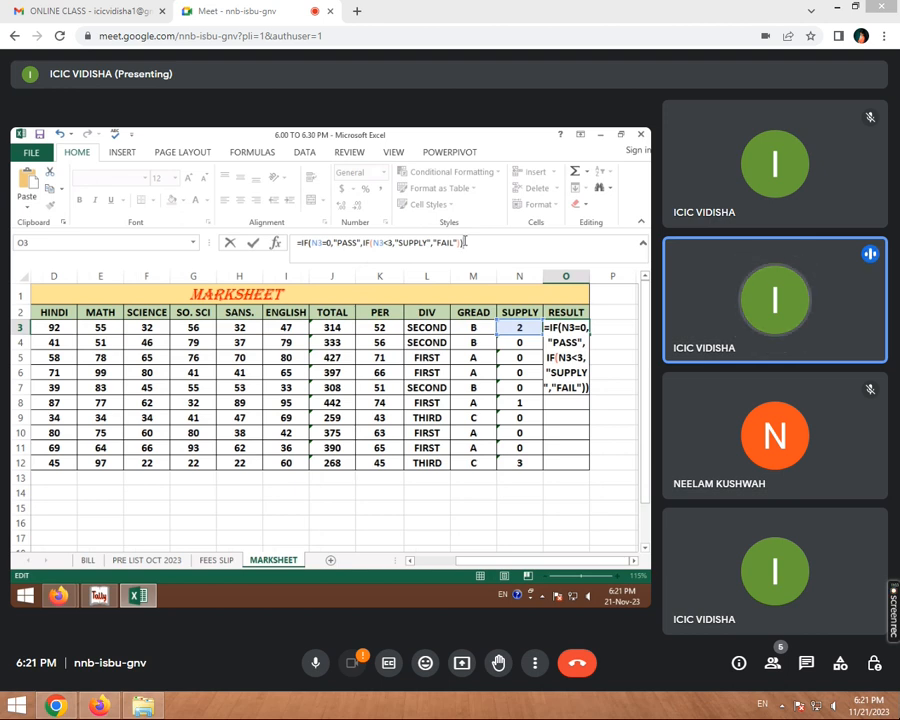
{"action": "key", "text": "Return"}
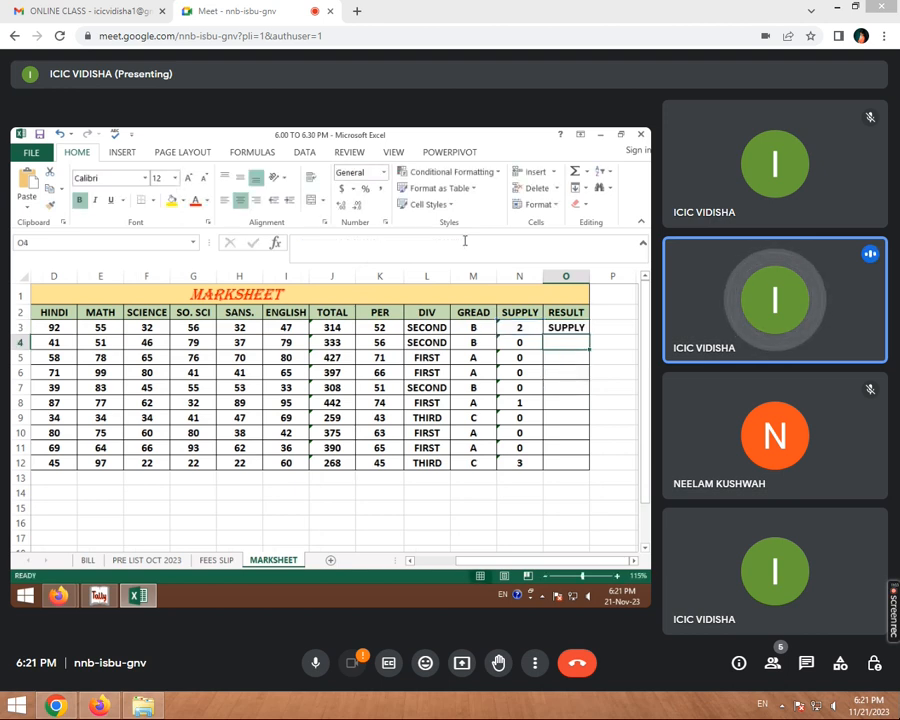
{"action": "left_click", "coordinate": [580, 328]}
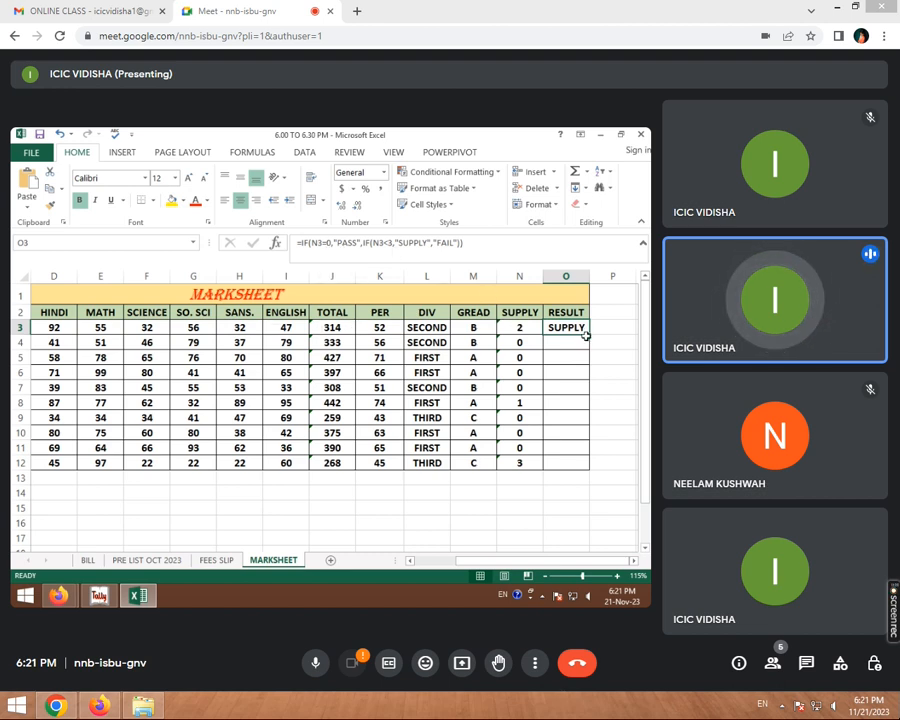
{"action": "left_click_drag", "start_coordinate": [586, 328], "coordinate": [589, 471]}
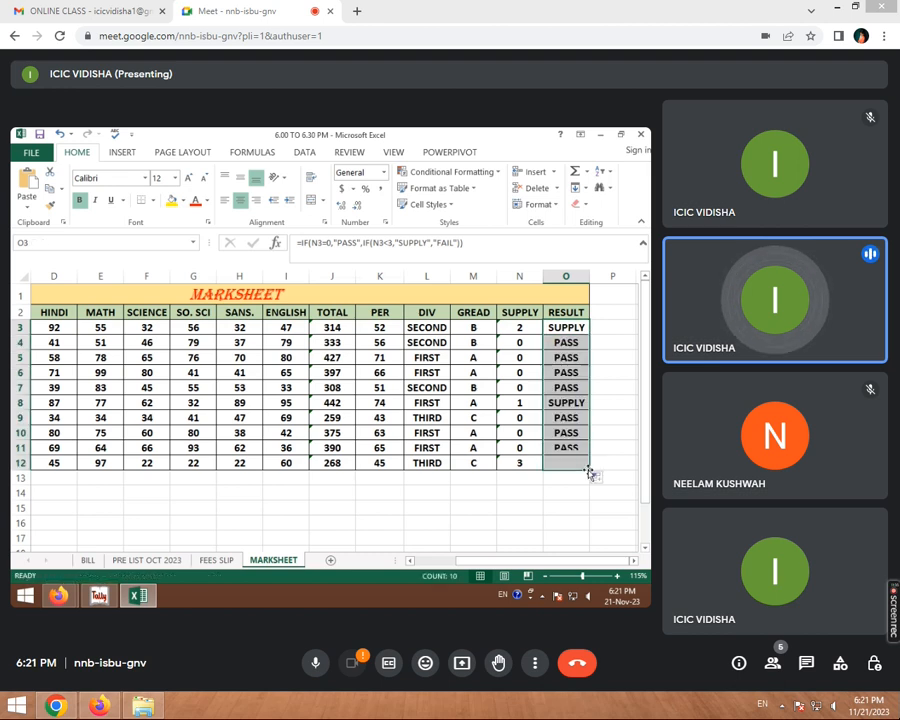
Re-enter 3 as the limit of the nested IF test in the last row's RESULT formula, O12.
{"action": "left_click", "coordinate": [574, 465]}
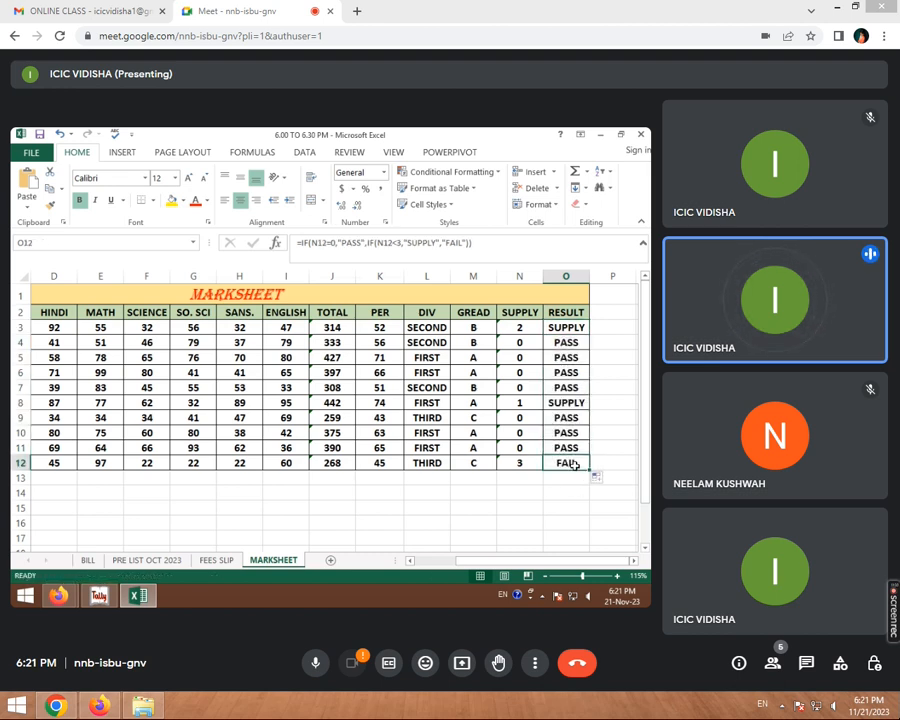
{"action": "left_click", "coordinate": [403, 242]}
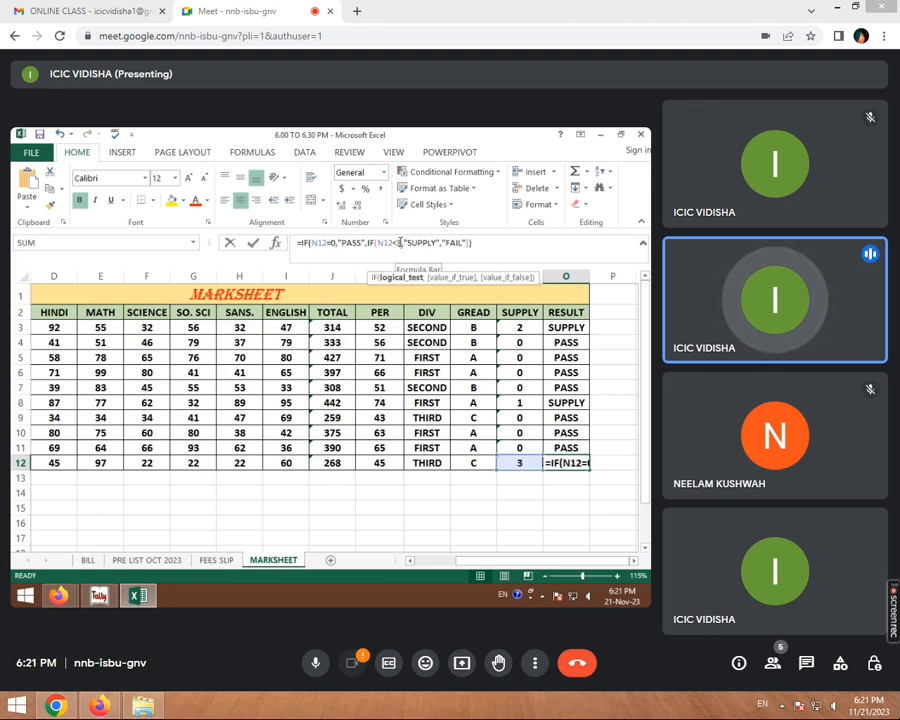
{"action": "key", "text": "BackSpace"}
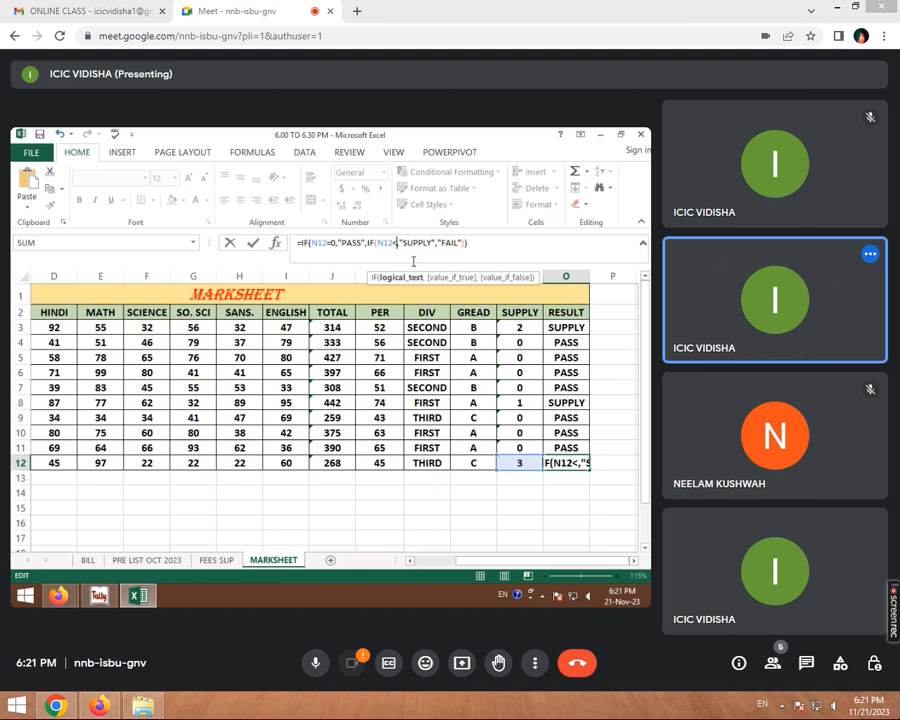
{"action": "type", "text": "3"}
{"action": "key", "text": "Return"}
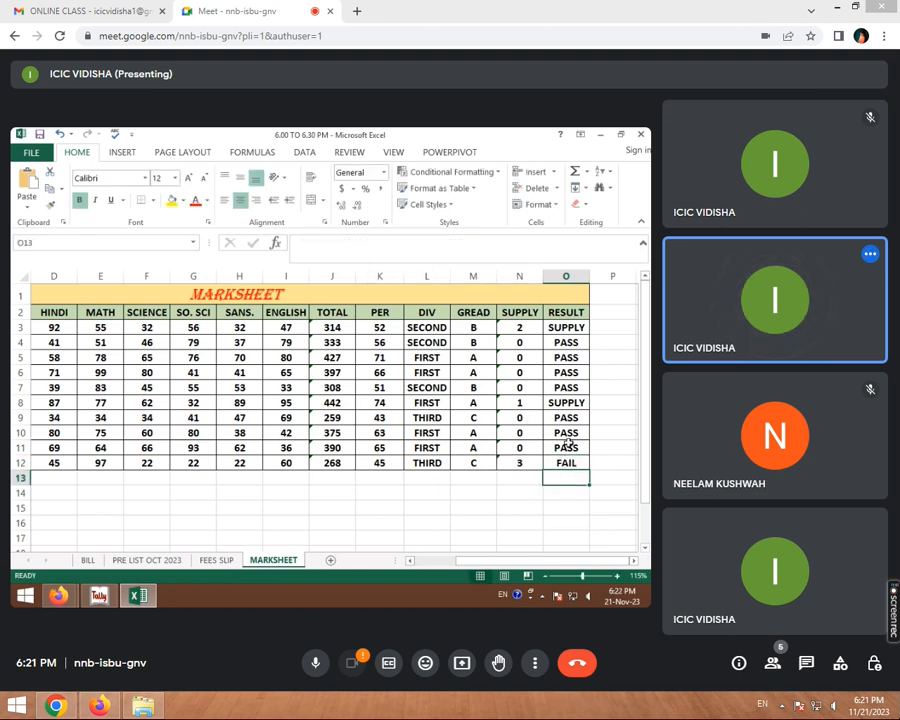
Change the nested test in the O3 formula to N3<2 and copy the revised formula down to O12.
{"action": "left_click", "coordinate": [566, 327]}
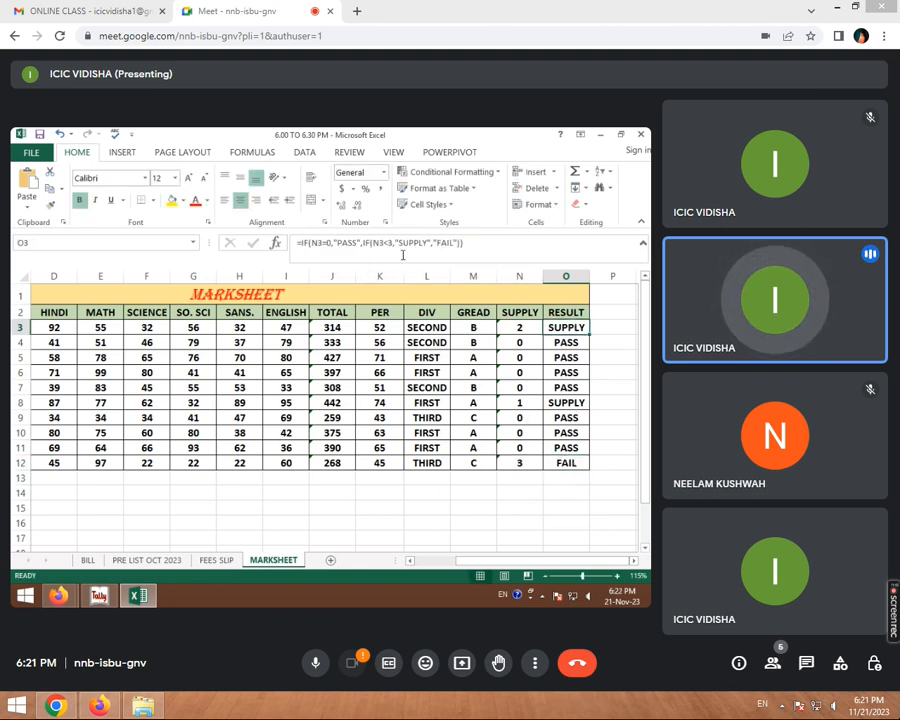
{"action": "left_click", "coordinate": [452, 261]}
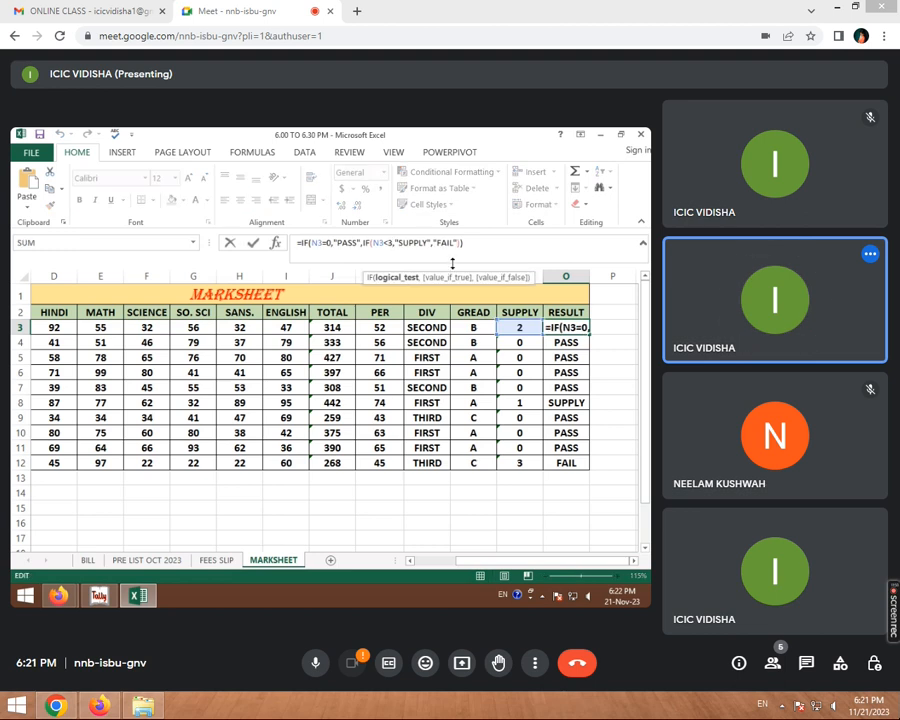
{"action": "key", "text": "BackSpace"}
{"action": "type", "text": "2"}
{"action": "key", "text": "Right"}
{"action": "key", "text": "Right"}
{"action": "key", "text": "Right"}
{"action": "key", "text": "Right"}
{"action": "key", "text": "Right"}
{"action": "key", "text": "Right"}
{"action": "key", "text": "Right"}
{"action": "key", "text": "Right"}
{"action": "key", "text": "Right"}
{"action": "key", "text": "Right"}
{"action": "key", "text": "Right"}
{"action": "key", "text": "Right"}
{"action": "key", "text": "Right"}
{"action": "key", "text": "Right"}
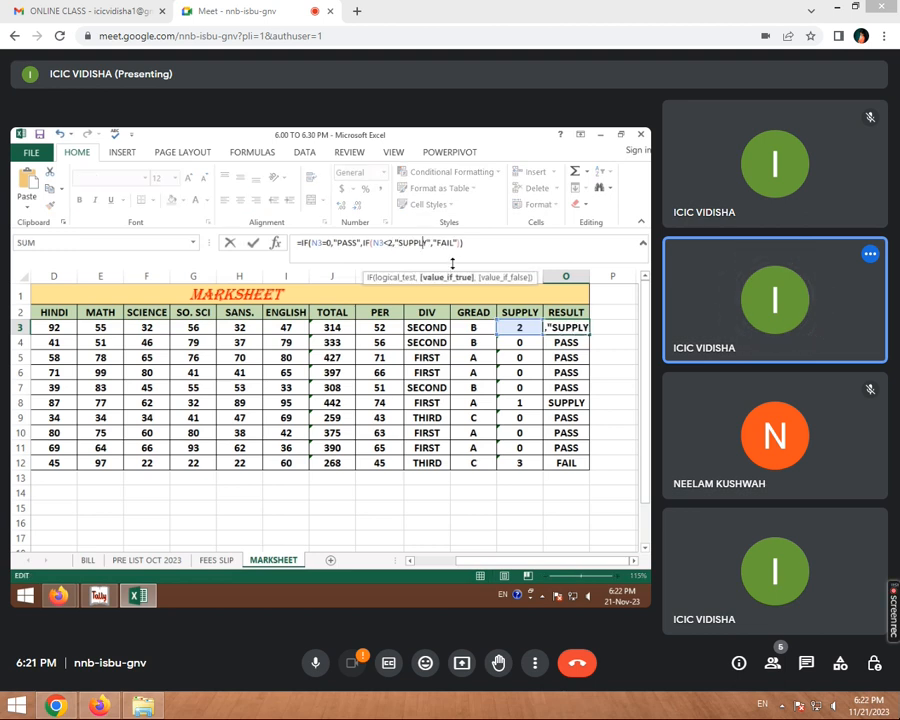
{"action": "key", "text": "Right"}
{"action": "key", "text": "Right"}
{"action": "key", "text": "Right"}
{"action": "key", "text": "Right"}
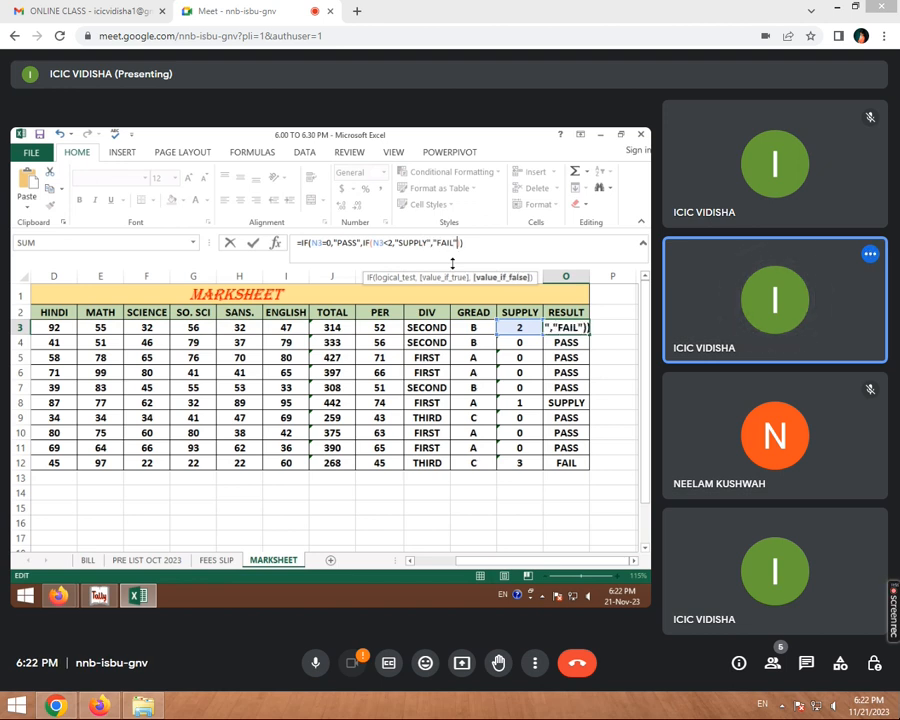
{"action": "key", "text": "Return"}
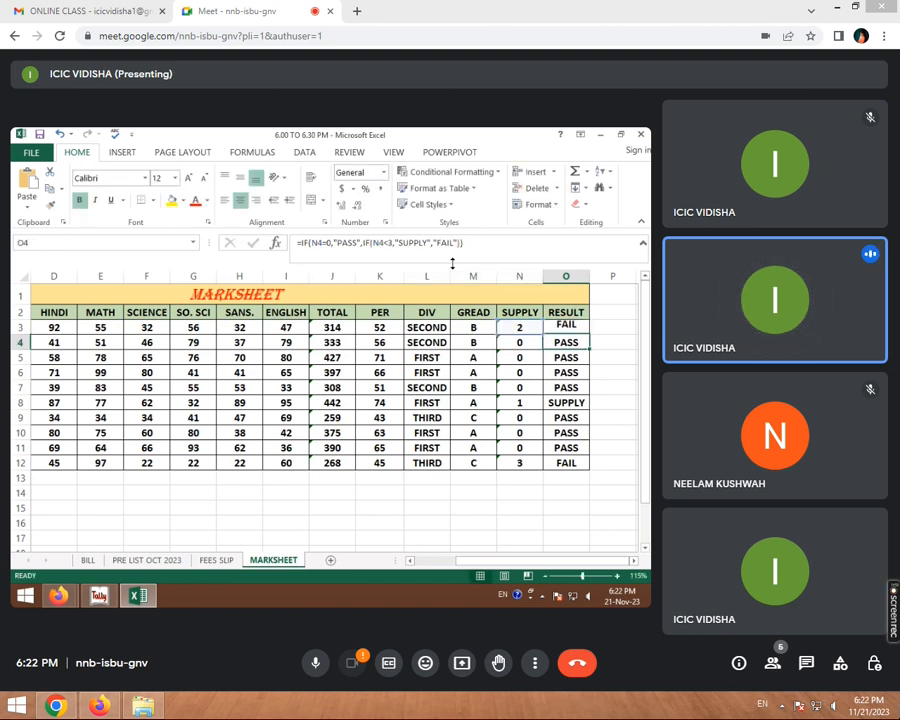
{"action": "left_click", "coordinate": [577, 327]}
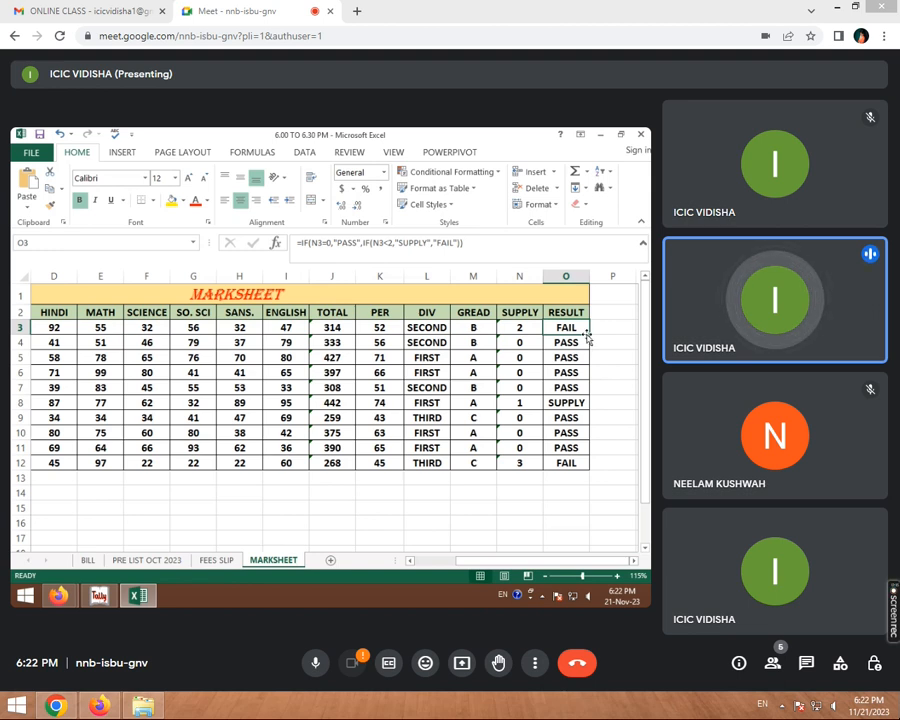
{"action": "left_click_drag", "start_coordinate": [588, 337], "coordinate": [585, 471]}
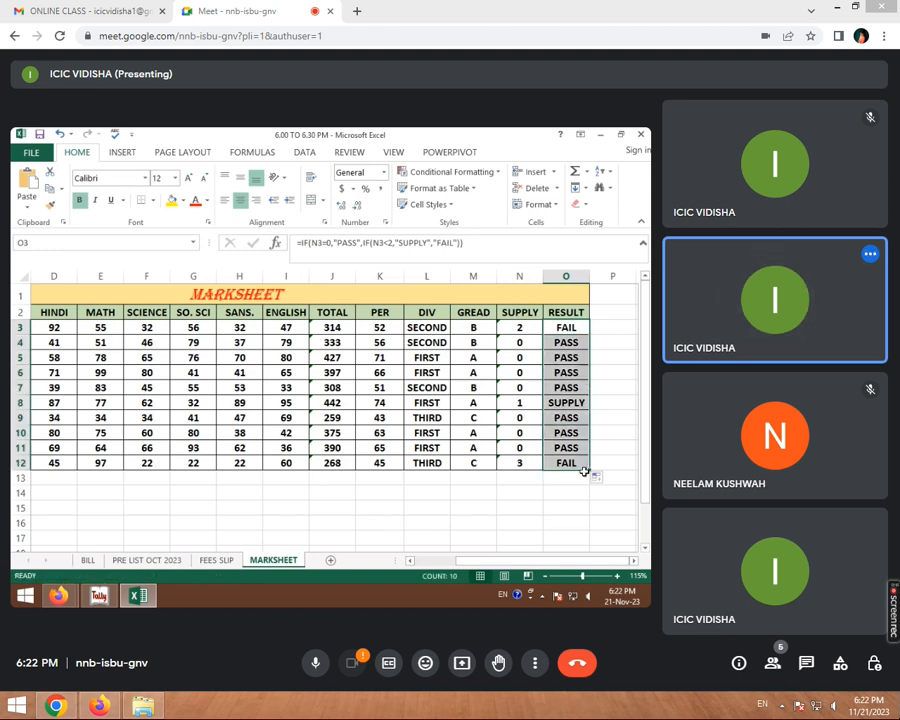
Review the SUPPLY formula in N8 and the RESULT formula in O3, and dismiss the Windows Defender notification.
{"action": "left_click", "coordinate": [521, 402]}
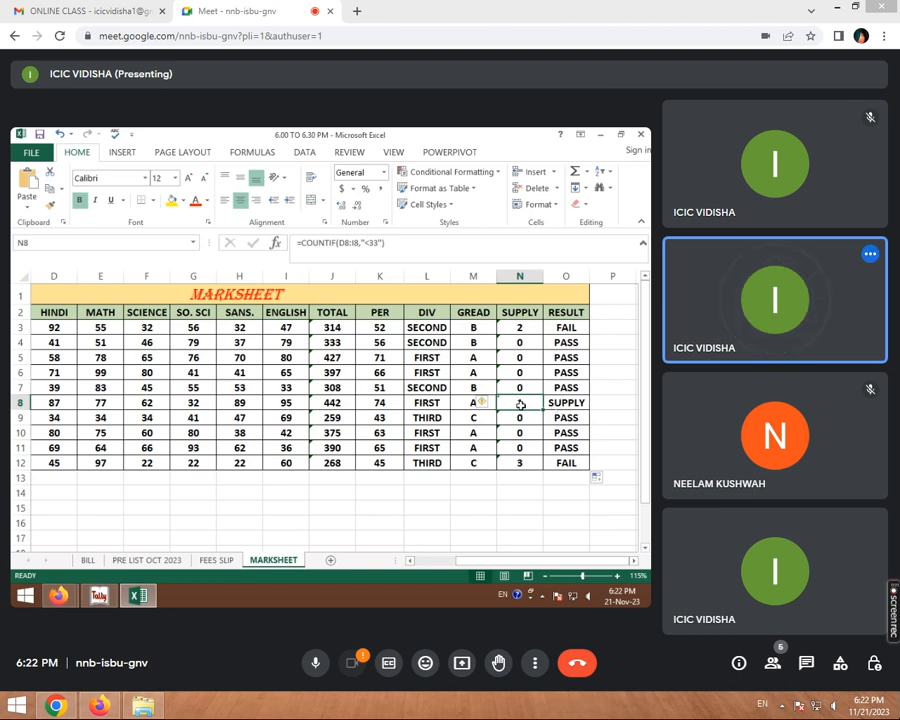
{"action": "left_click", "coordinate": [565, 327]}
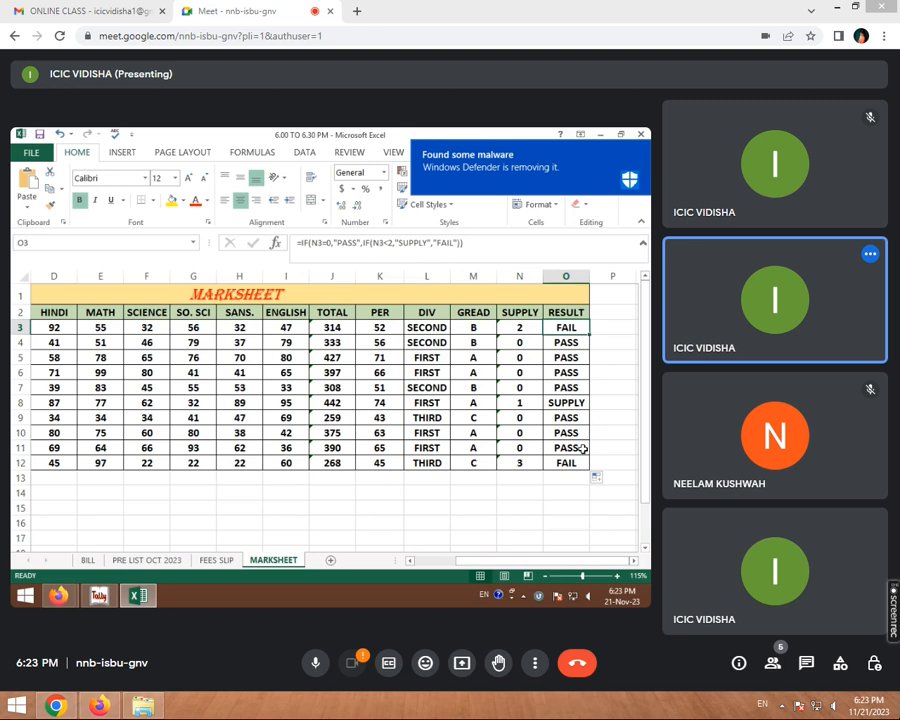
{"action": "left_click", "coordinate": [643, 149]}
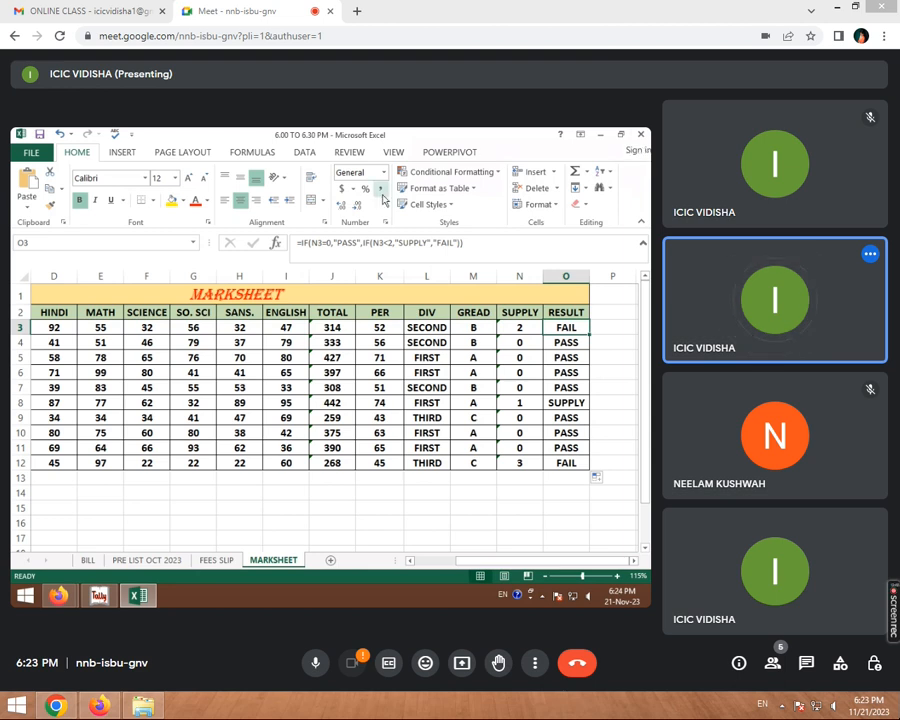
Clear the SUPPLY values in N3:N12 and begin a COUNTIF formula in N3.
{"action": "left_click_drag", "start_coordinate": [519, 328], "coordinate": [524, 458]}
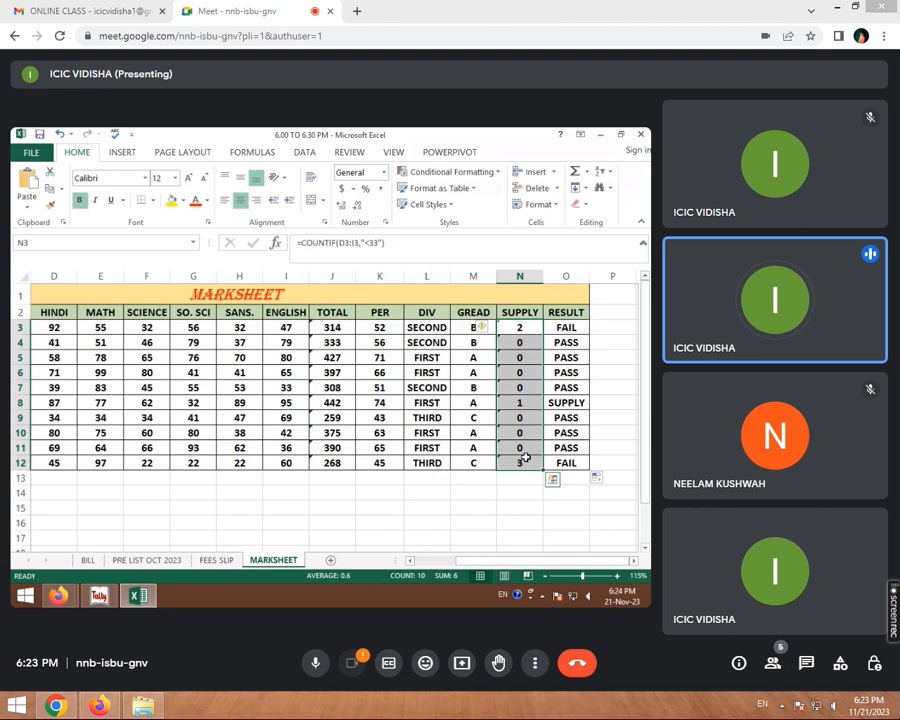
{"action": "key", "text": "Delete"}
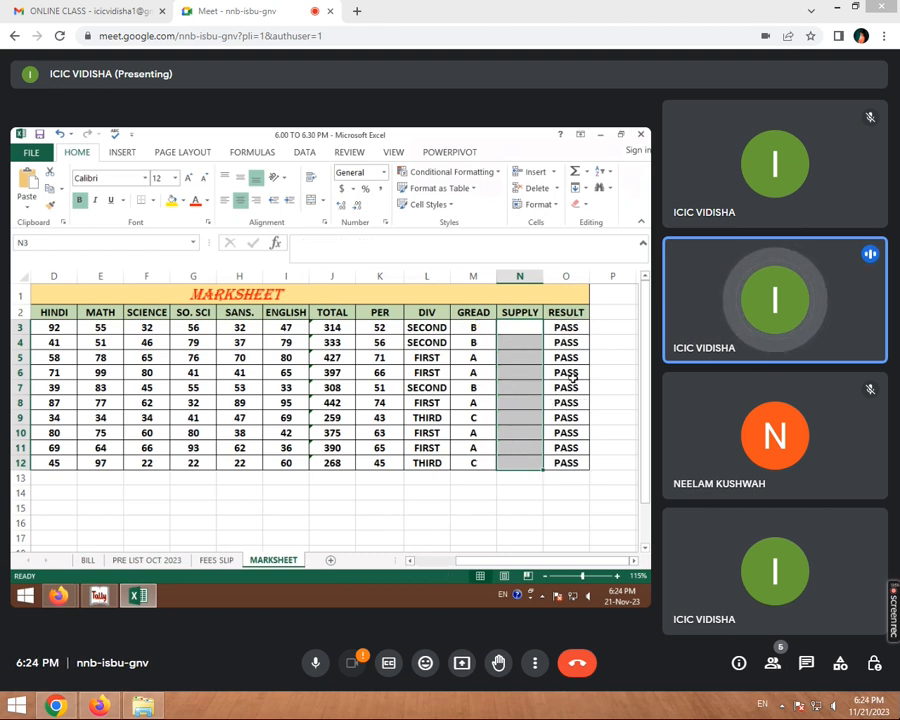
{"action": "left_click", "coordinate": [519, 330]}
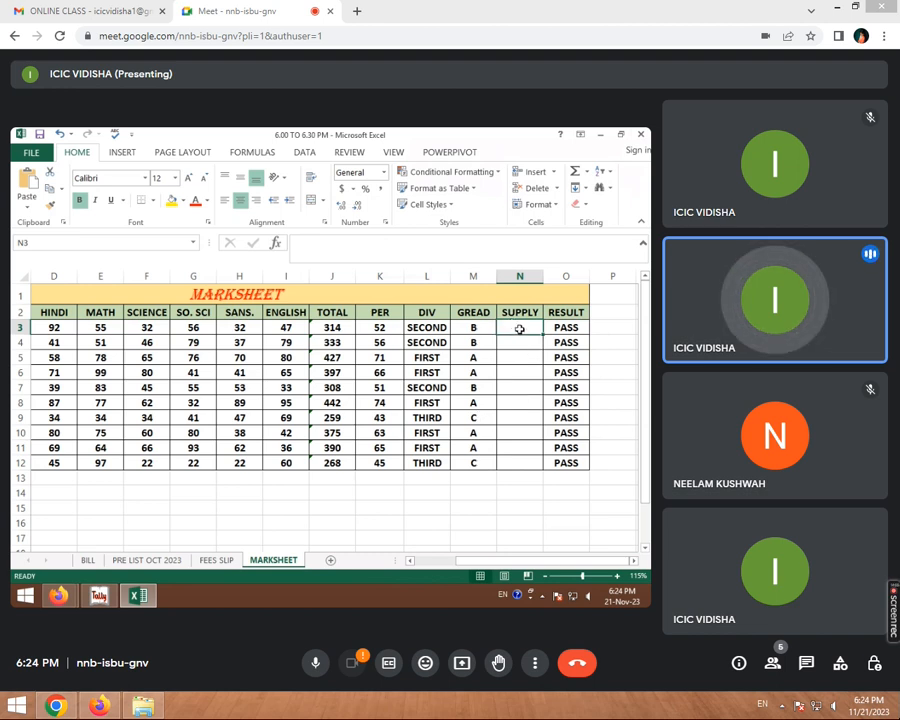
{"action": "type", "text": "="}
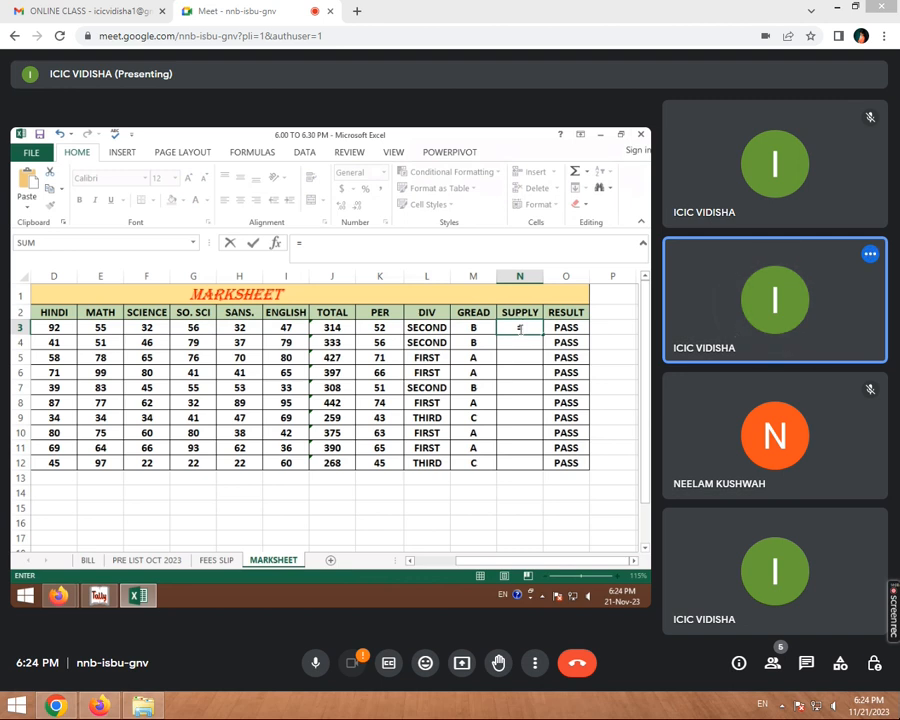
{"action": "type", "text": "COU"}
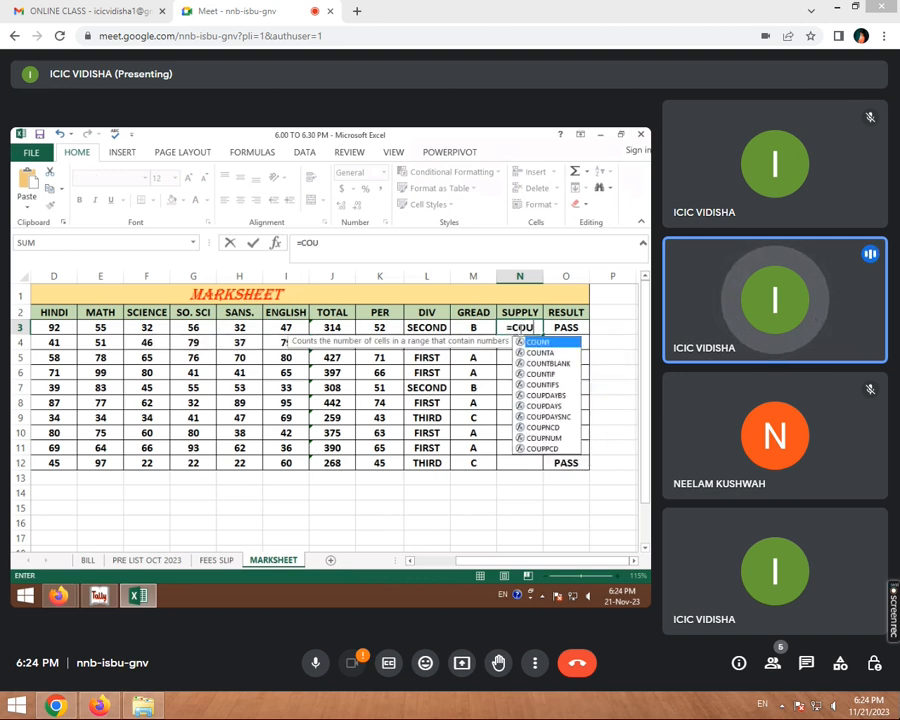
{"action": "type", "text": "NT"}
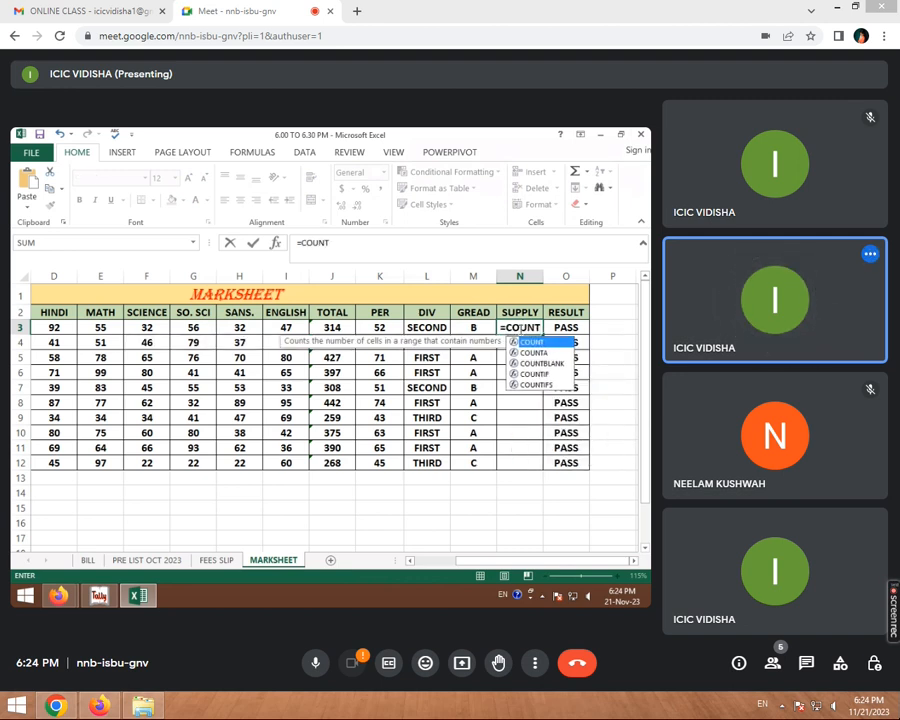
{"action": "type", "text": "IF"}
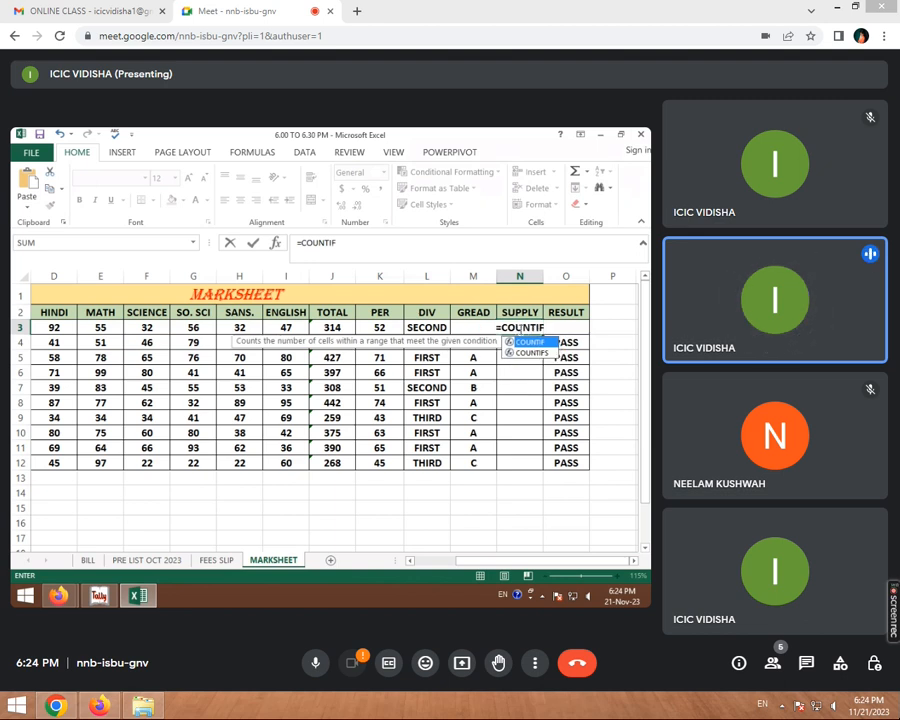
{"action": "type", "text": "("}
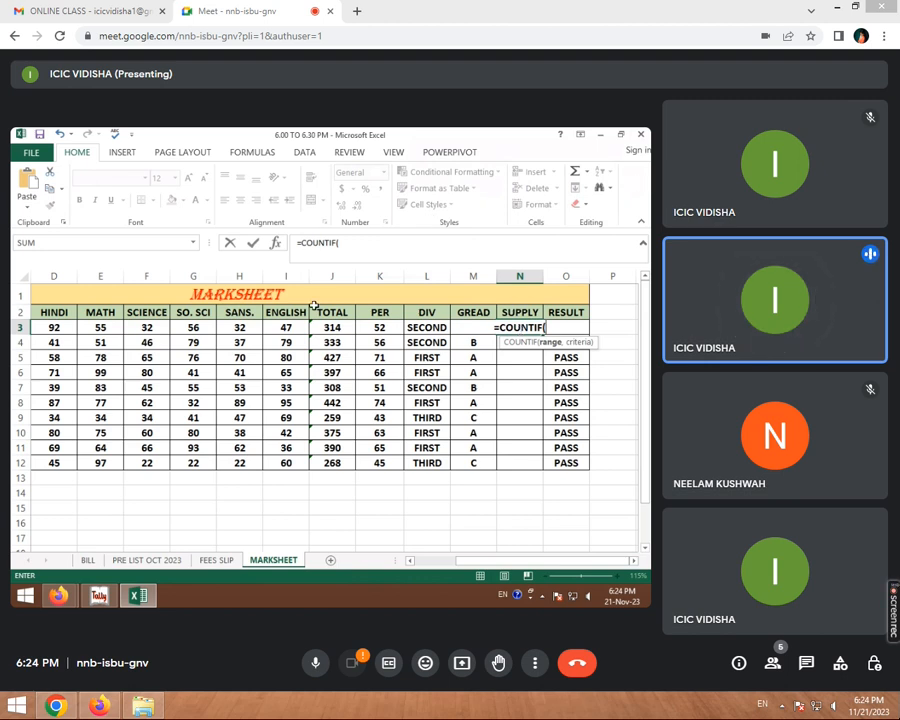
Complete the N3 formula with the range D3:I3 and the criterion "<33", and copy it down to N12.
{"action": "left_click", "coordinate": [41, 328]}
{"action": "left_click_drag", "start_coordinate": [41, 328], "coordinate": [271, 329]}
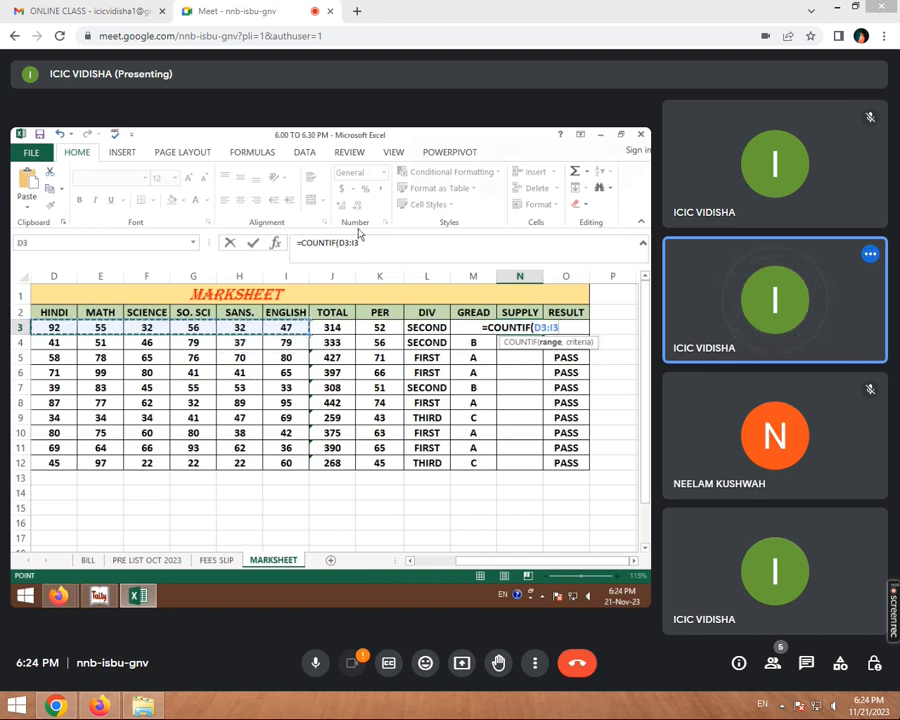
{"action": "type", "text": ",\""}
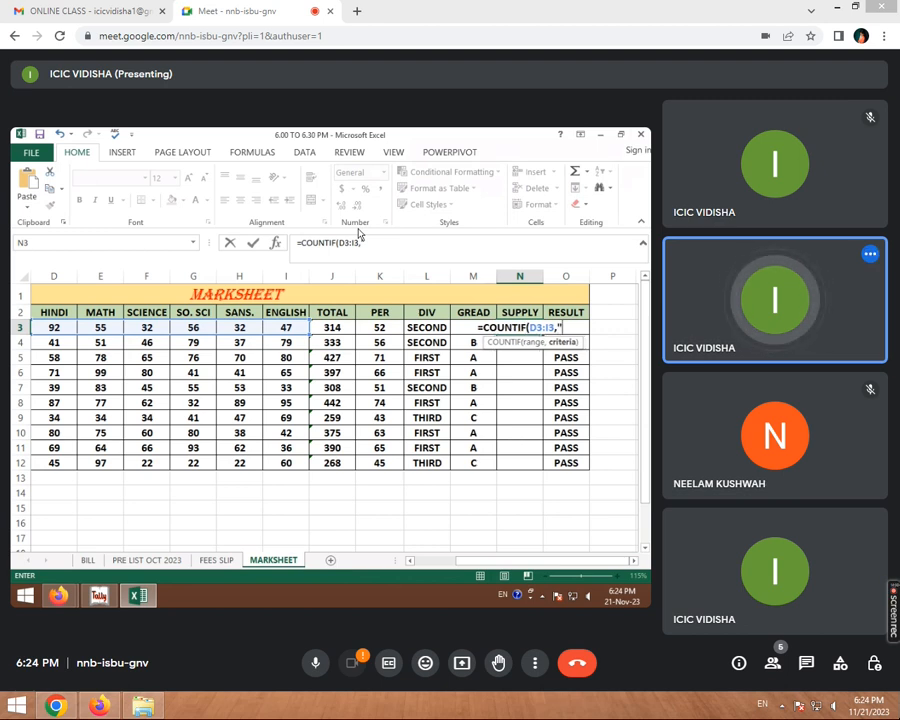
{"action": "type", "text": "<"}
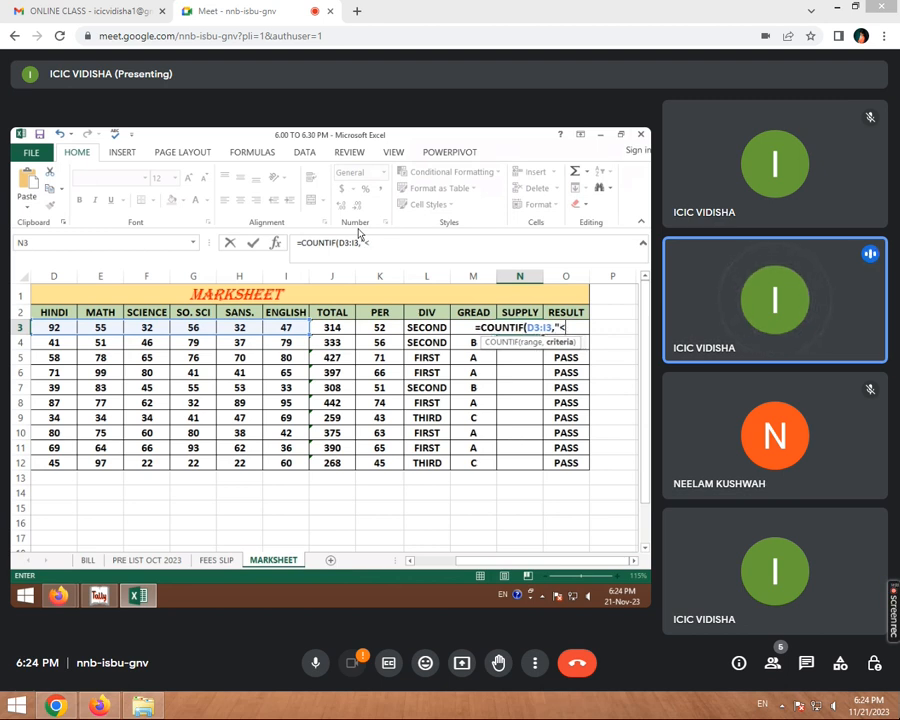
{"action": "type", "text": "33\""}
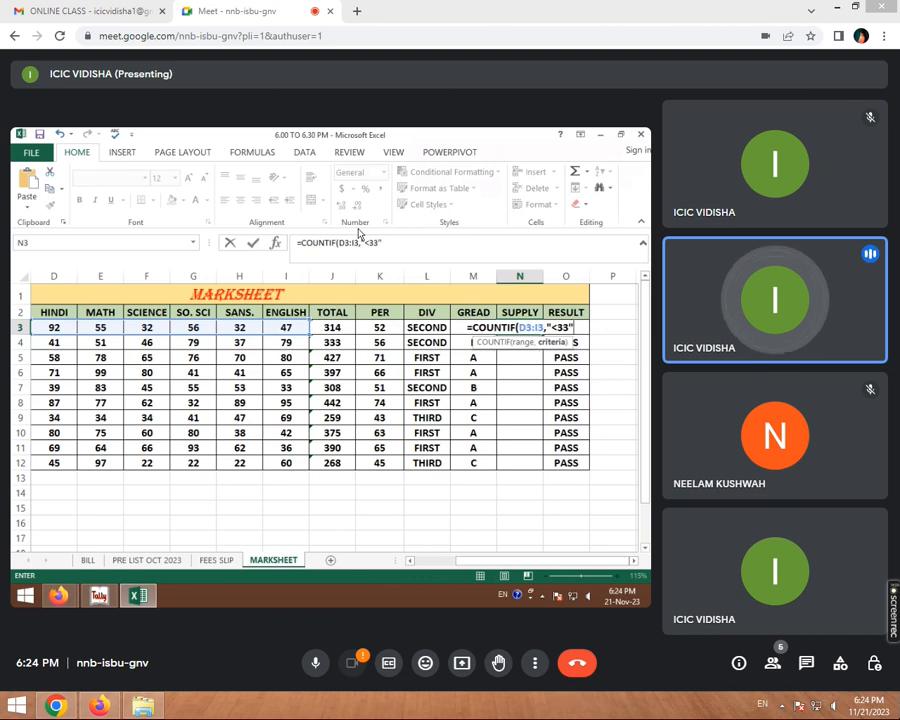
{"action": "type", "text": ")"}
{"action": "key", "text": "Return"}
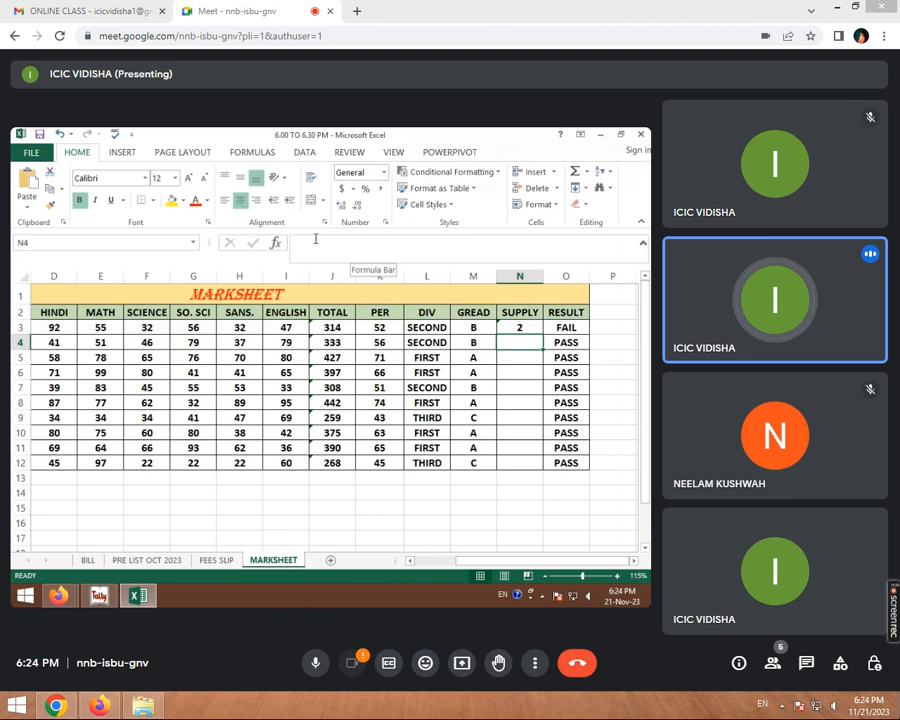
{"action": "left_click", "coordinate": [512, 328]}
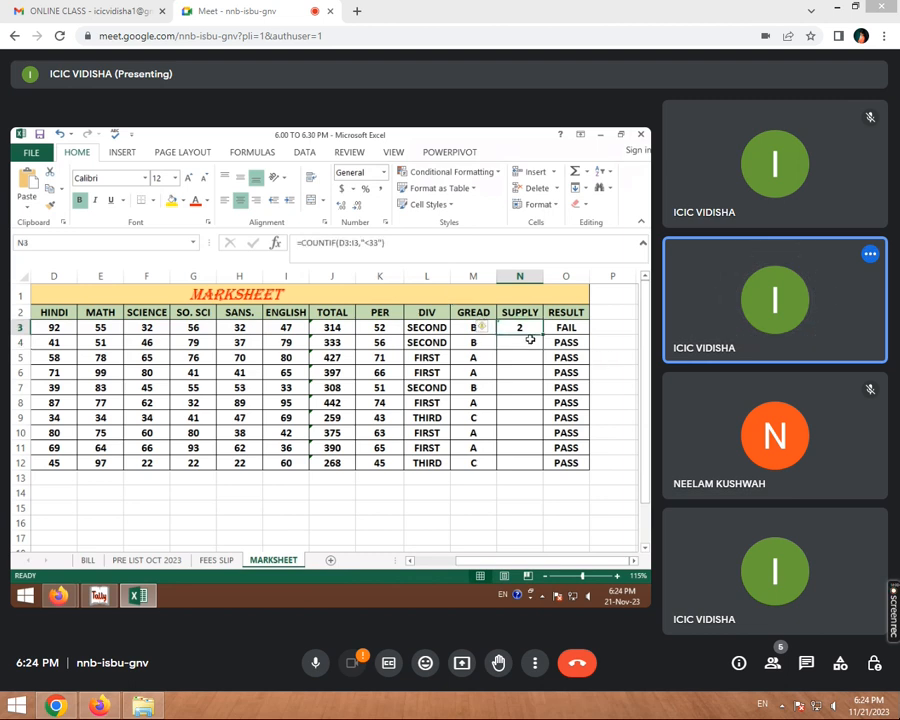
{"action": "left_click_drag", "start_coordinate": [543, 335], "coordinate": [545, 468]}
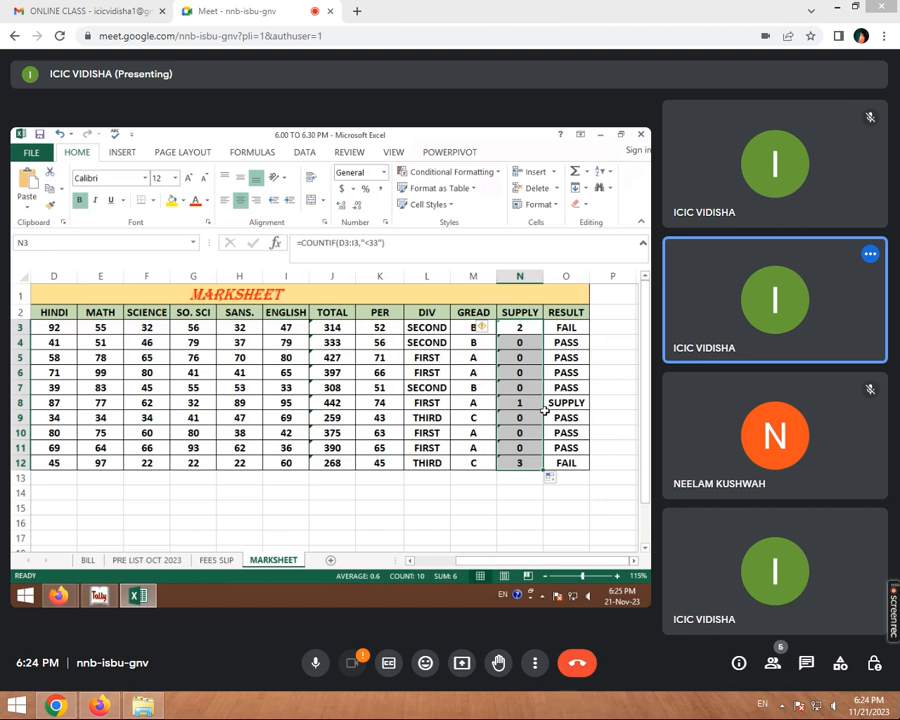
Narrow the ROLL NO. column slightly and change the title in A1 to "10TH MARKSHEET".
{"action": "left_click", "coordinate": [300, 290]}
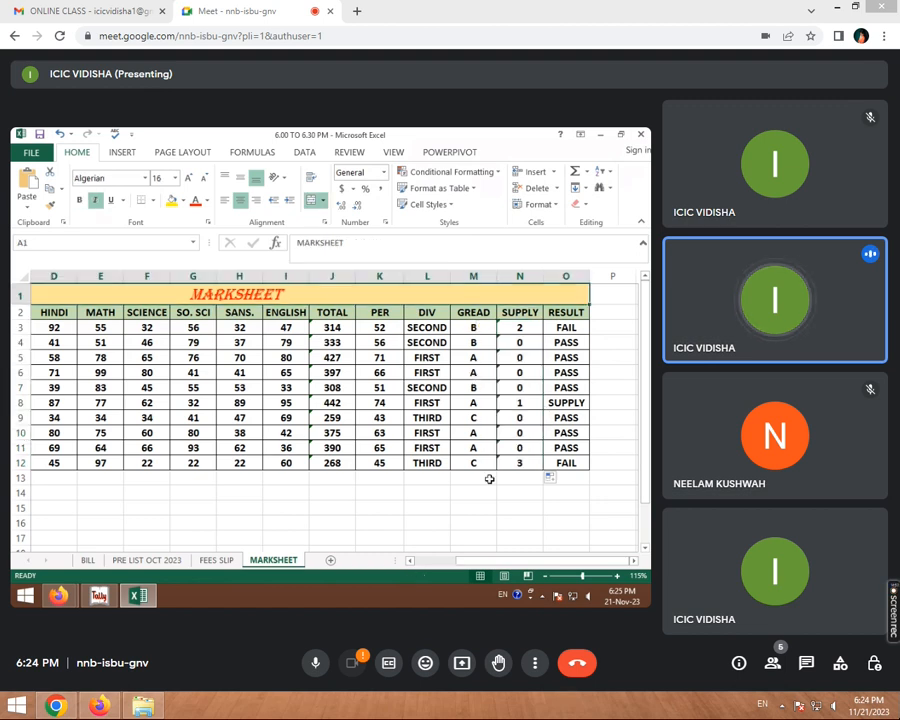
{"action": "left_click_drag", "start_coordinate": [566, 558], "coordinate": [524, 558]}
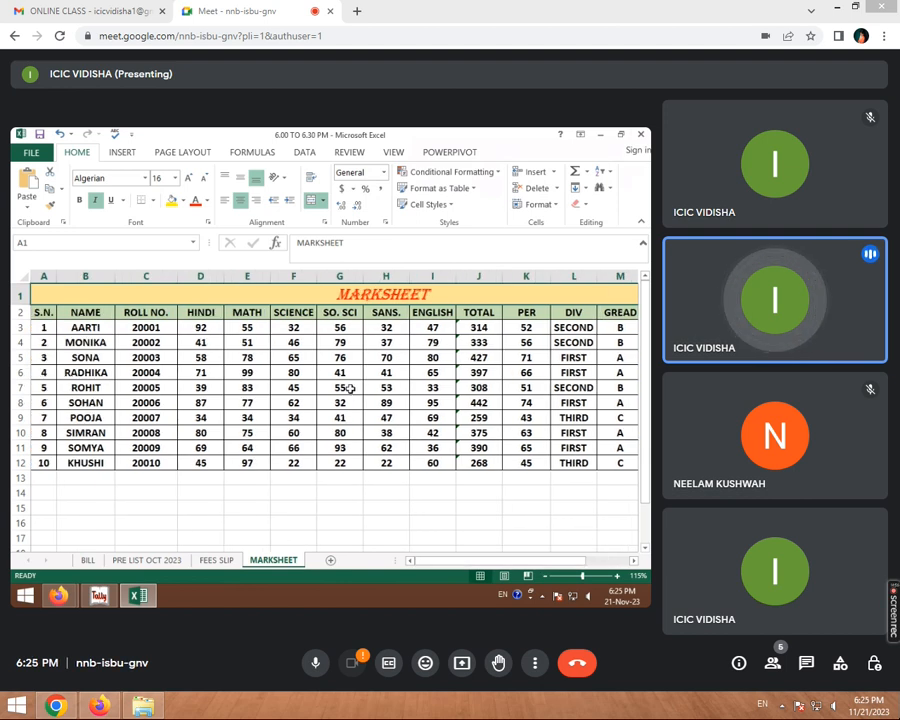
{"action": "left_click_drag", "start_coordinate": [176, 276], "coordinate": [167, 280]}
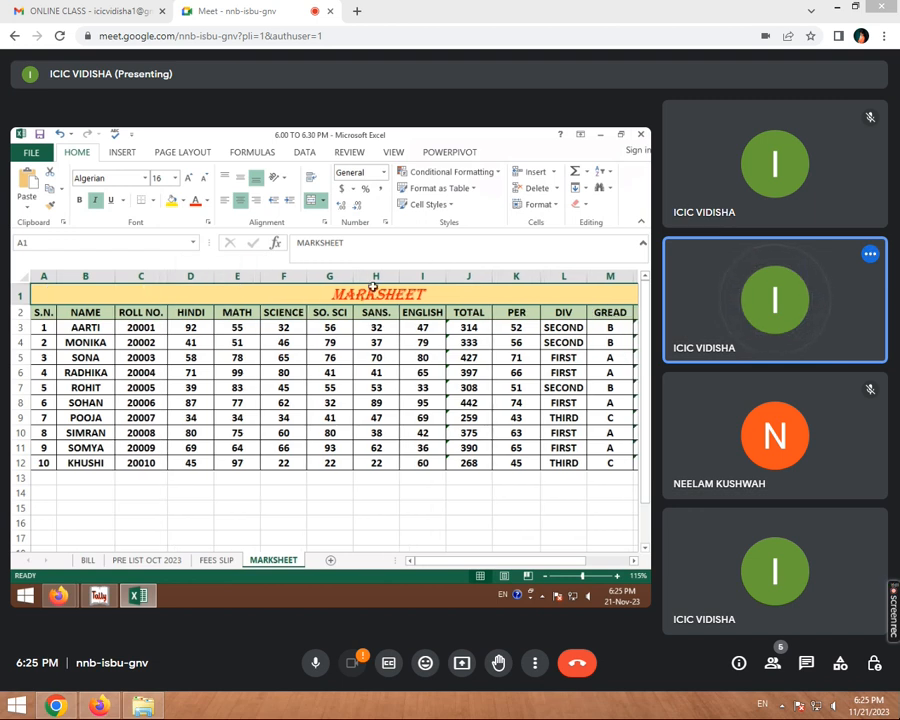
{"action": "left_click", "coordinate": [296, 244]}
{"action": "type", "text": "10"}
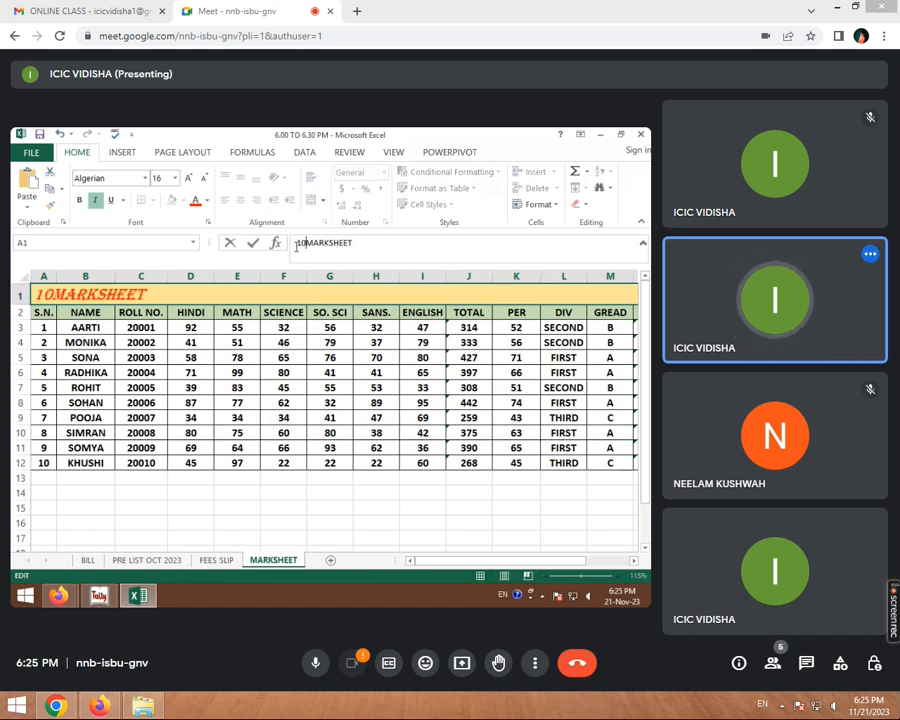
{"action": "type", "text": "TH"}
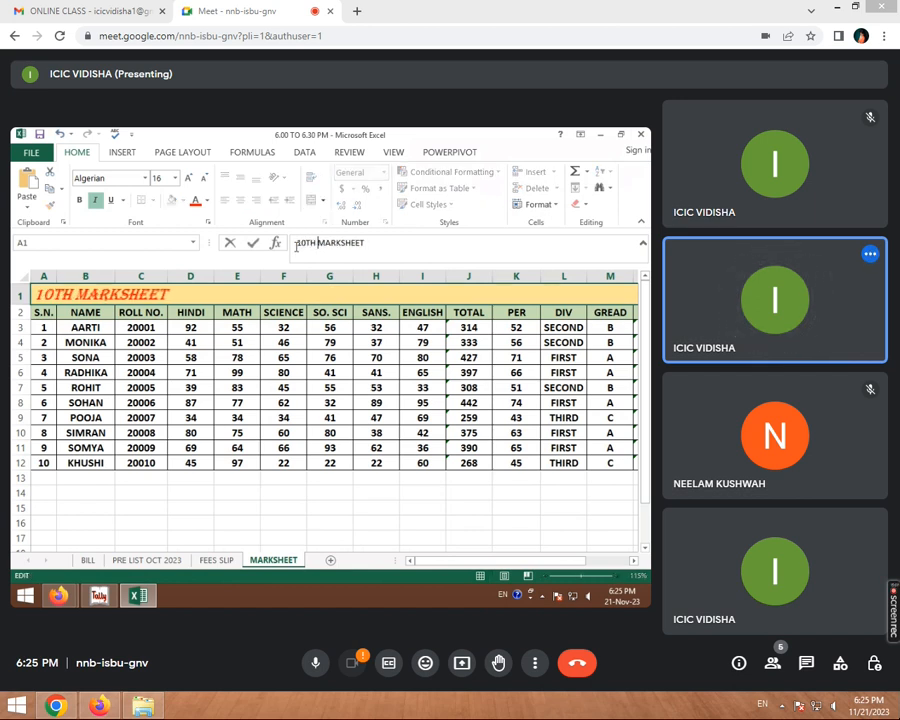
{"action": "left_click", "coordinate": [363, 382]}
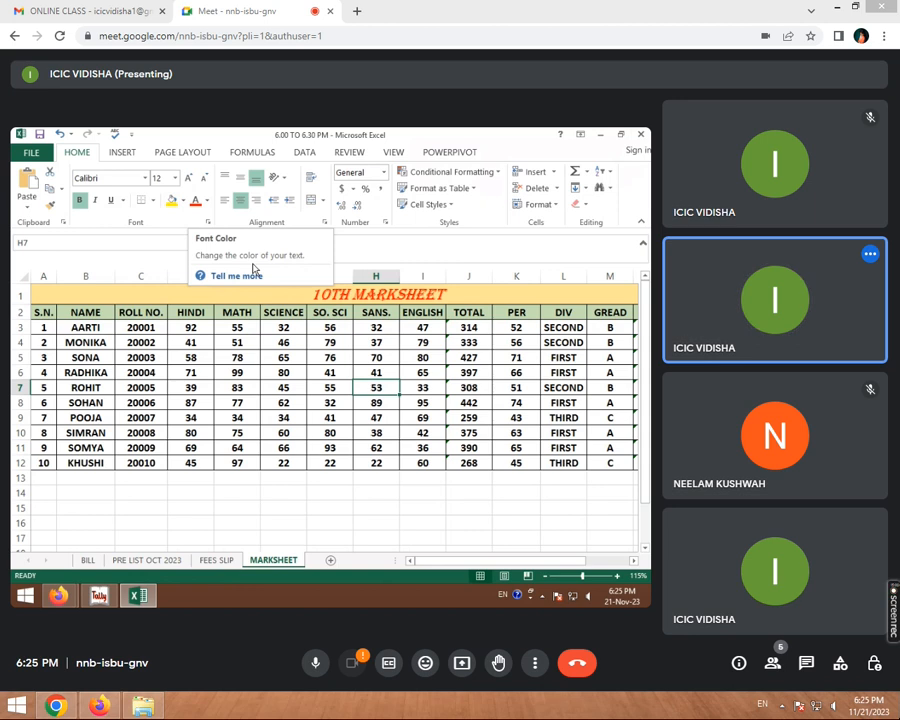
{"action": "left_click", "coordinate": [351, 296]}
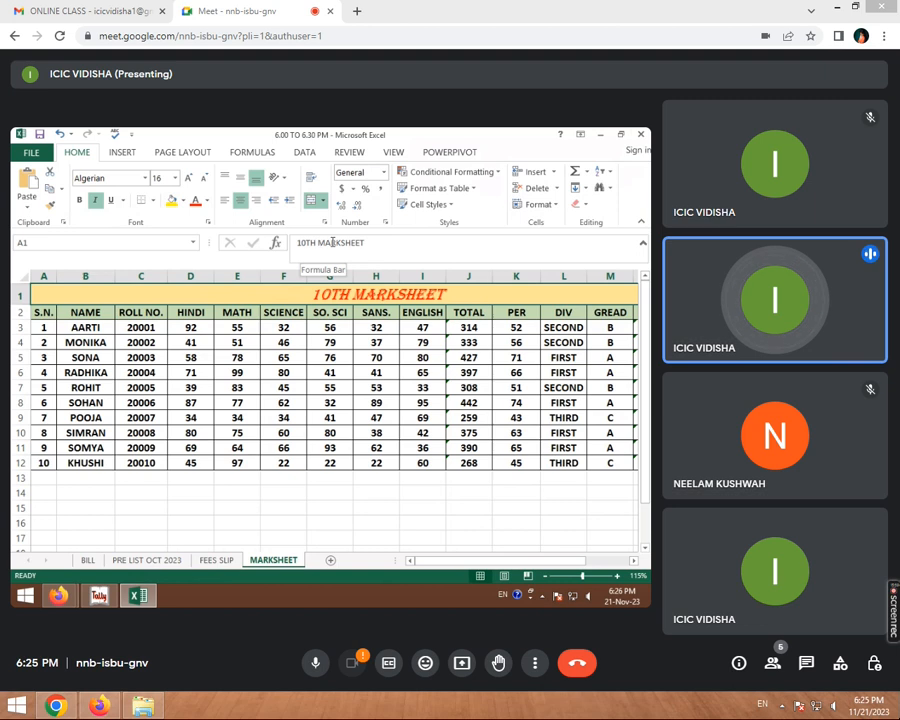
{"action": "double_click", "coordinate": [335, 294]}
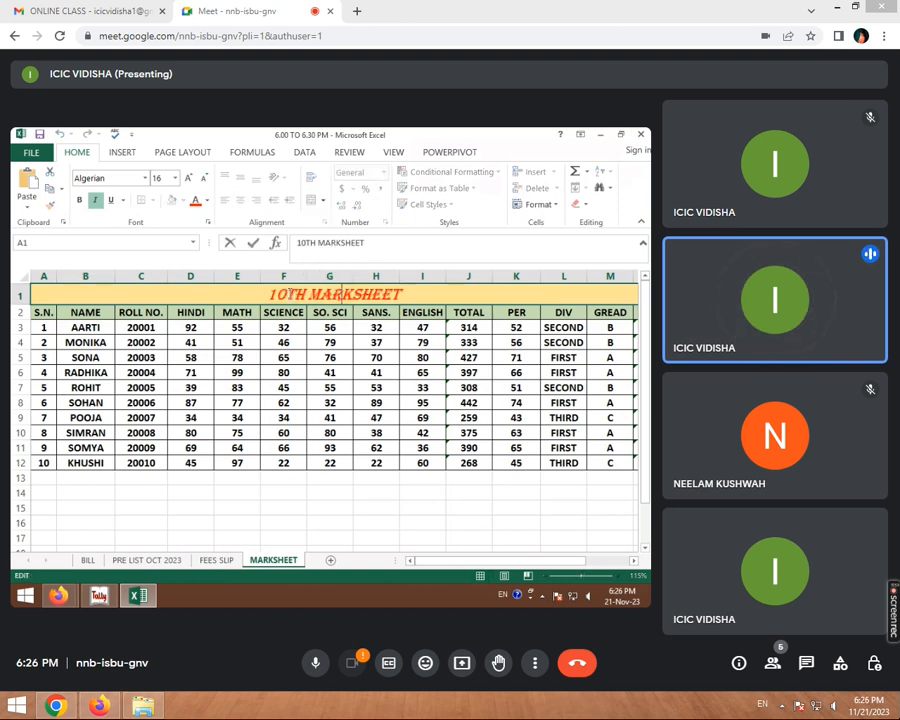
{"action": "left_click_drag", "start_coordinate": [291, 294], "coordinate": [304, 295]}
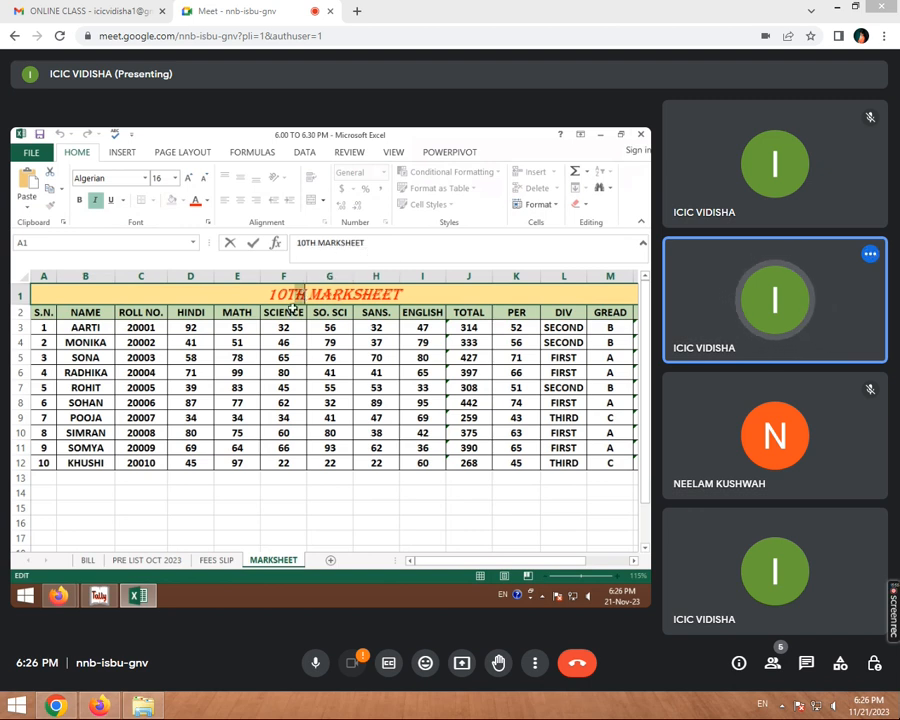
{"action": "left_click", "coordinate": [293, 310]}
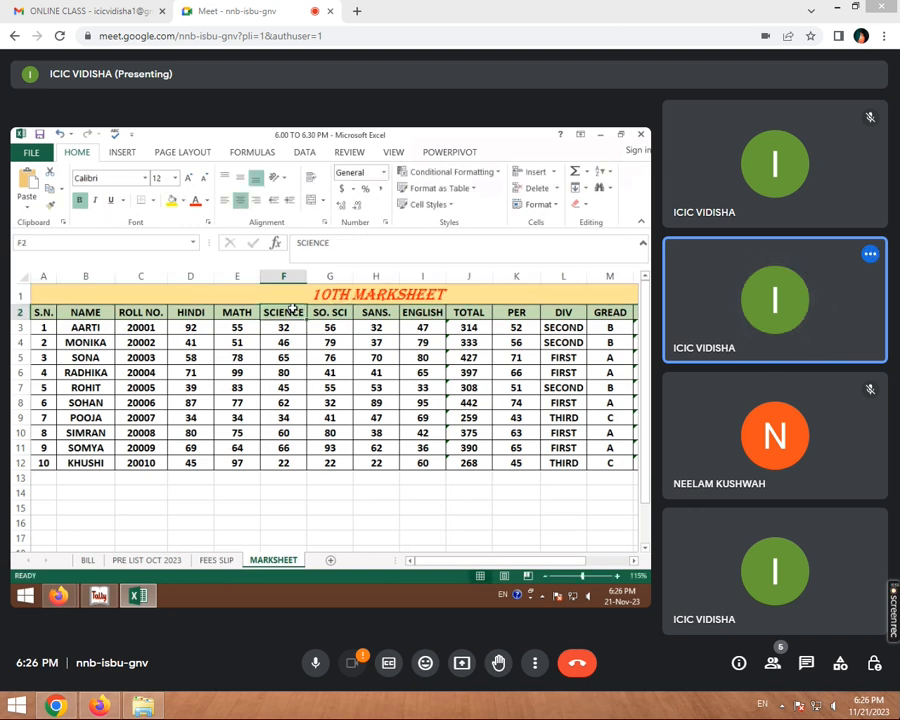
Format only the letters TH in the A1 title "10TH MARKSHEET" as superscript.
{"action": "left_click", "coordinate": [348, 293]}
{"action": "left_click", "coordinate": [323, 262]}
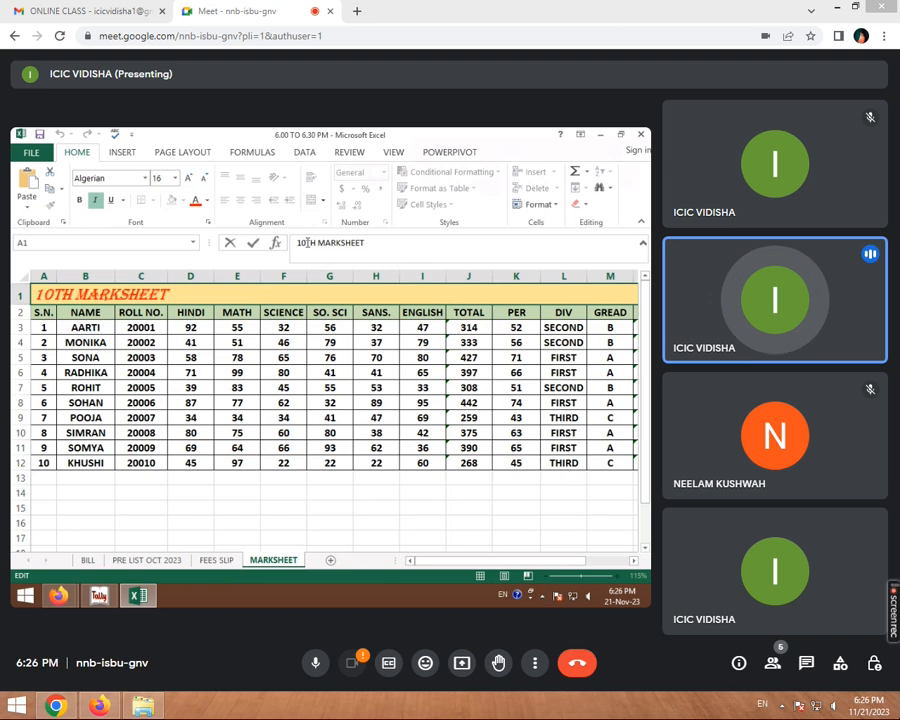
{"action": "left_click_drag", "start_coordinate": [305, 243], "coordinate": [316, 243]}
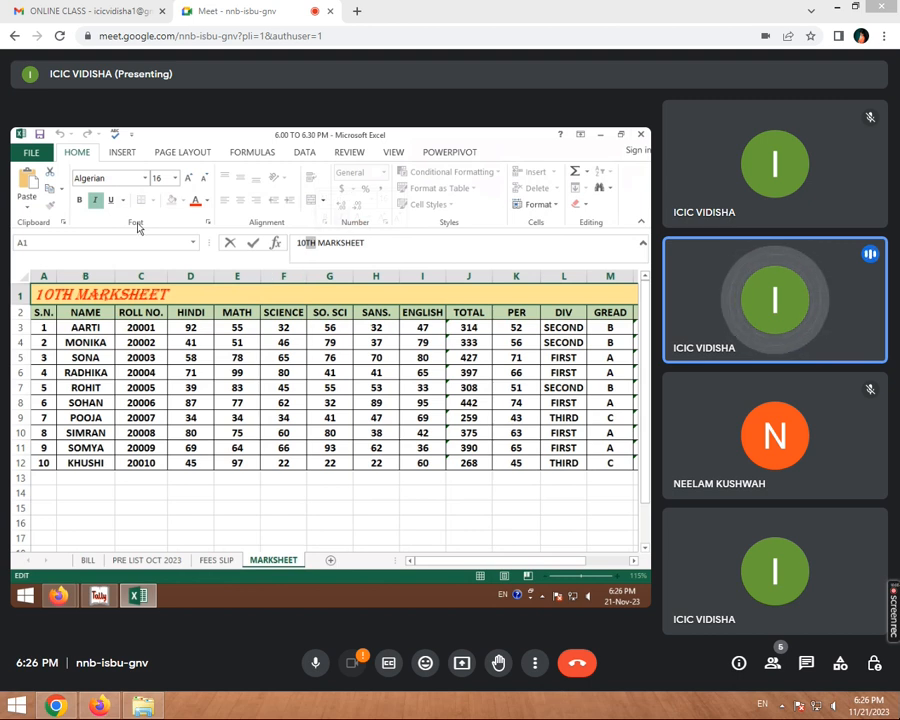
{"action": "left_click", "coordinate": [209, 224]}
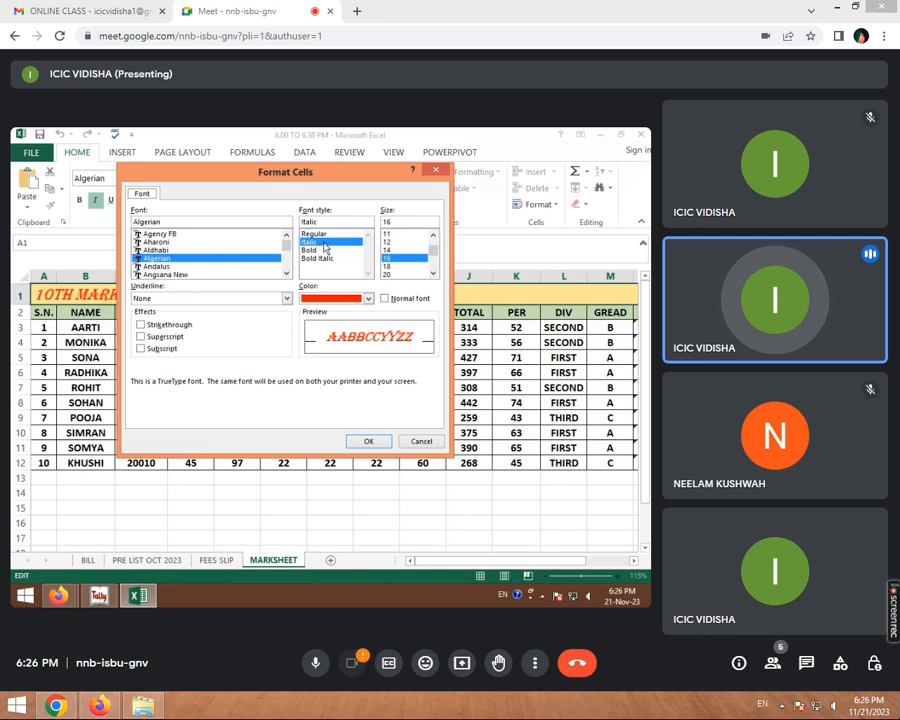
{"action": "left_click_drag", "start_coordinate": [265, 171], "coordinate": [218, 245]}
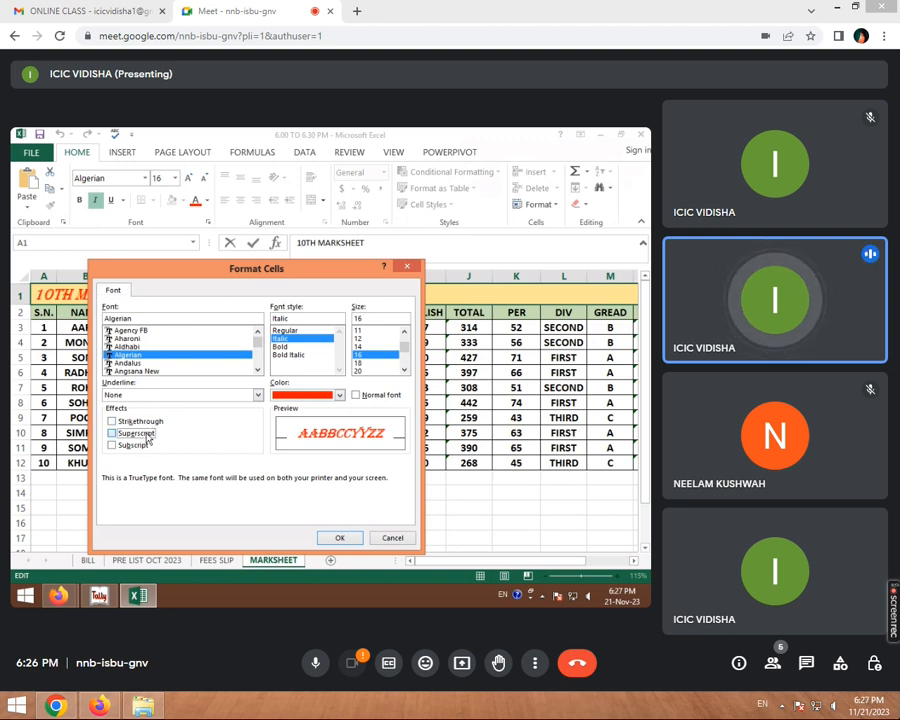
{"action": "left_click", "coordinate": [135, 433]}
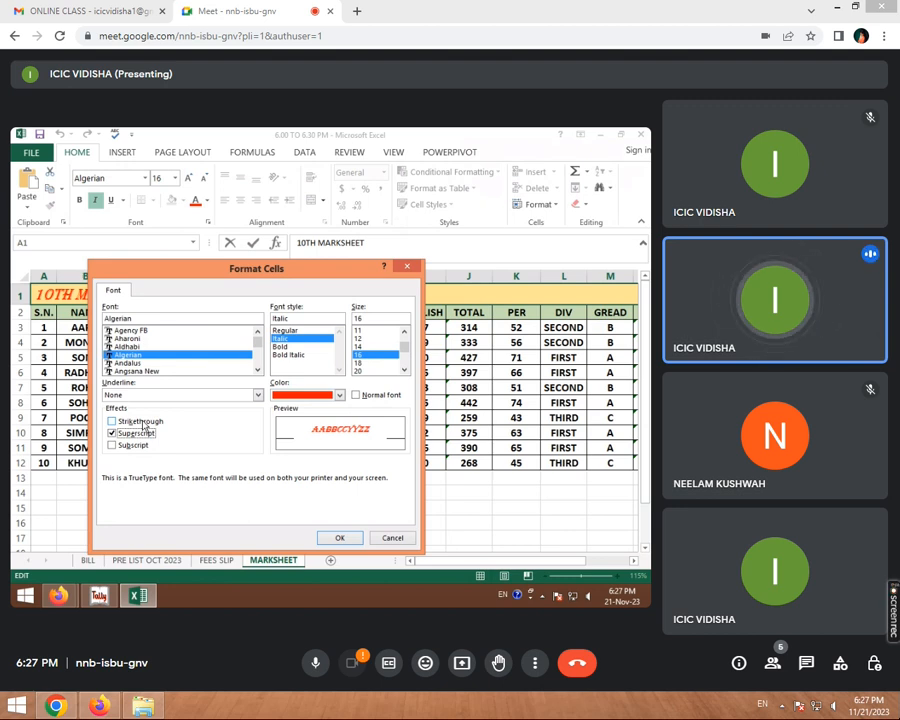
{"action": "left_click", "coordinate": [133, 446]}
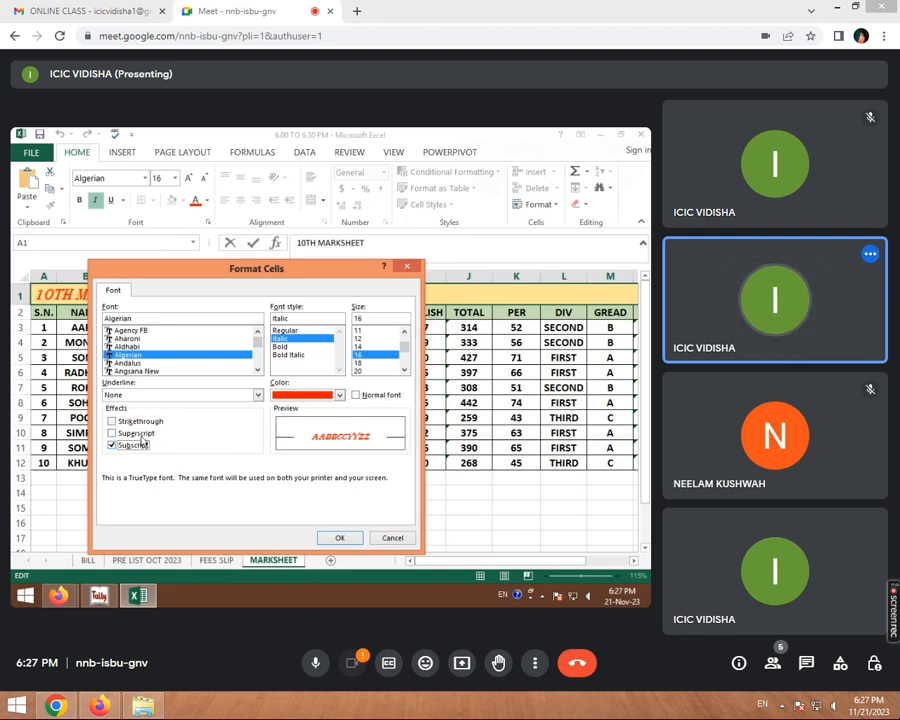
{"action": "left_click", "coordinate": [138, 434]}
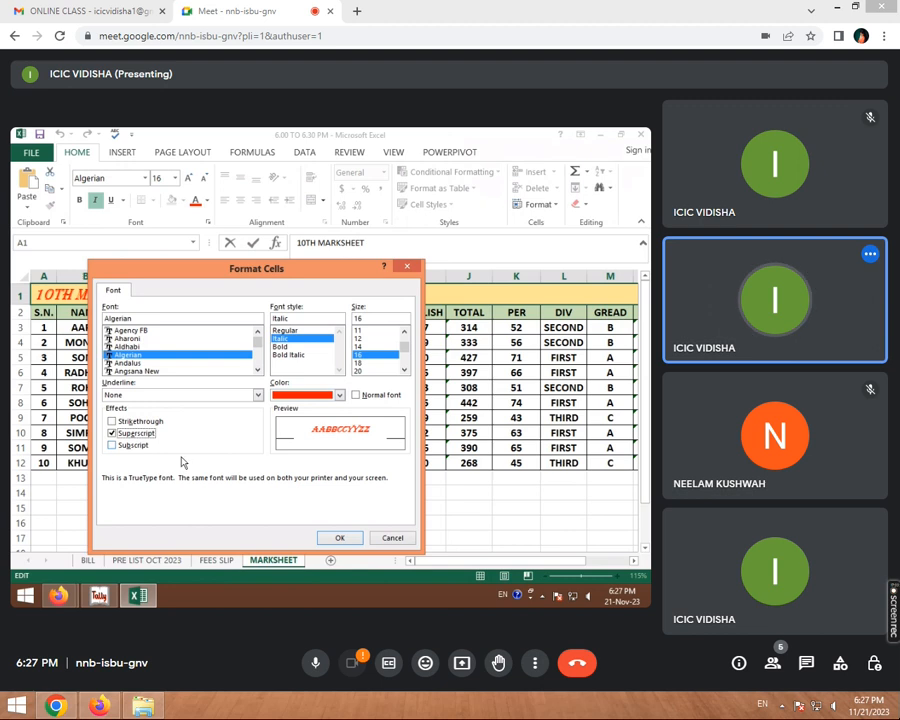
{"action": "left_click", "coordinate": [340, 537]}
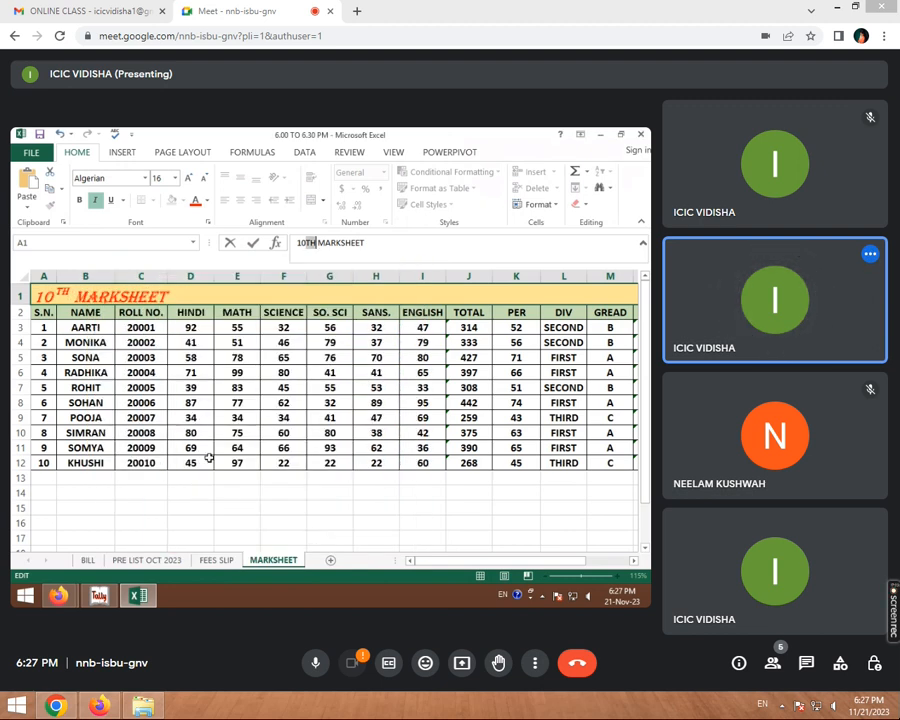
{"action": "left_click", "coordinate": [237, 388]}
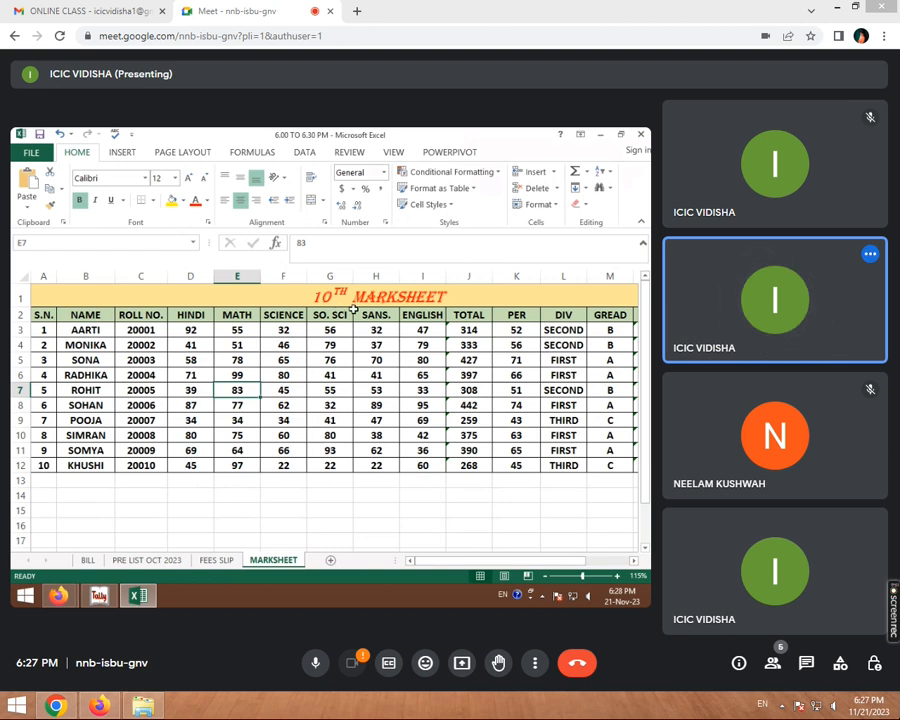
{"action": "left_click", "coordinate": [345, 292]}
{"action": "double_click", "coordinate": [347, 293]}
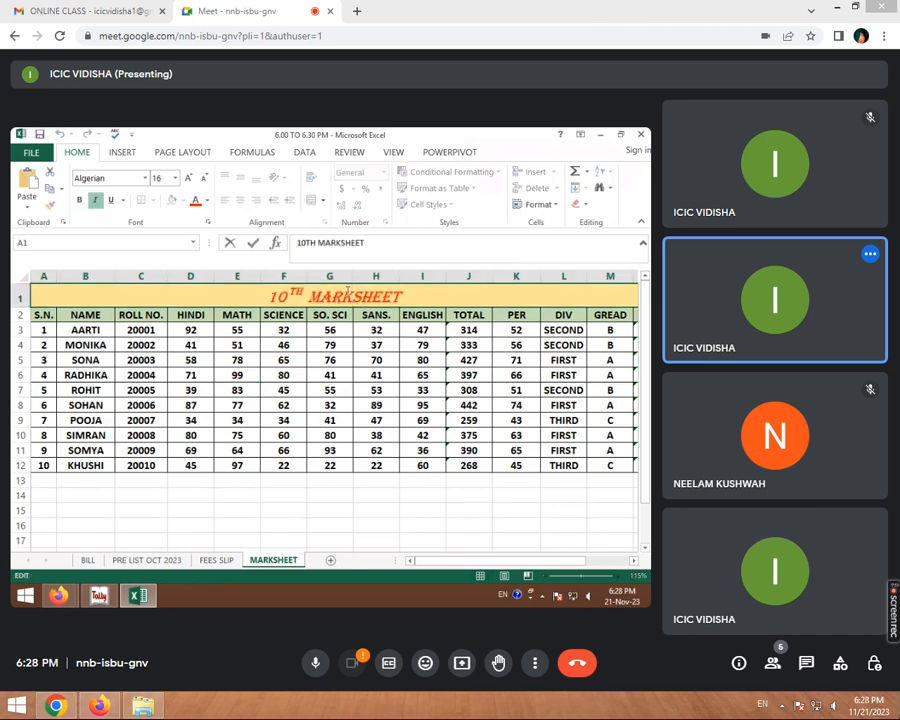
{"action": "left_click", "coordinate": [387, 340]}
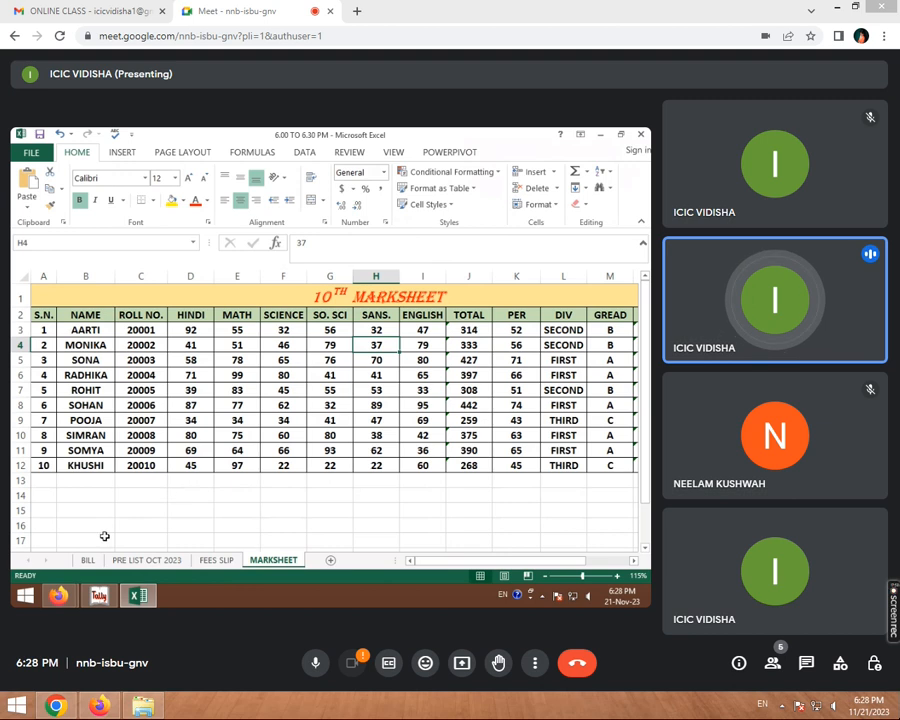
Review the BILL, PRE LIST OCT 2023 and FEES SLIP sheets in turn, and return to the MARKSHEET sheet.
{"action": "left_click", "coordinate": [88, 560]}
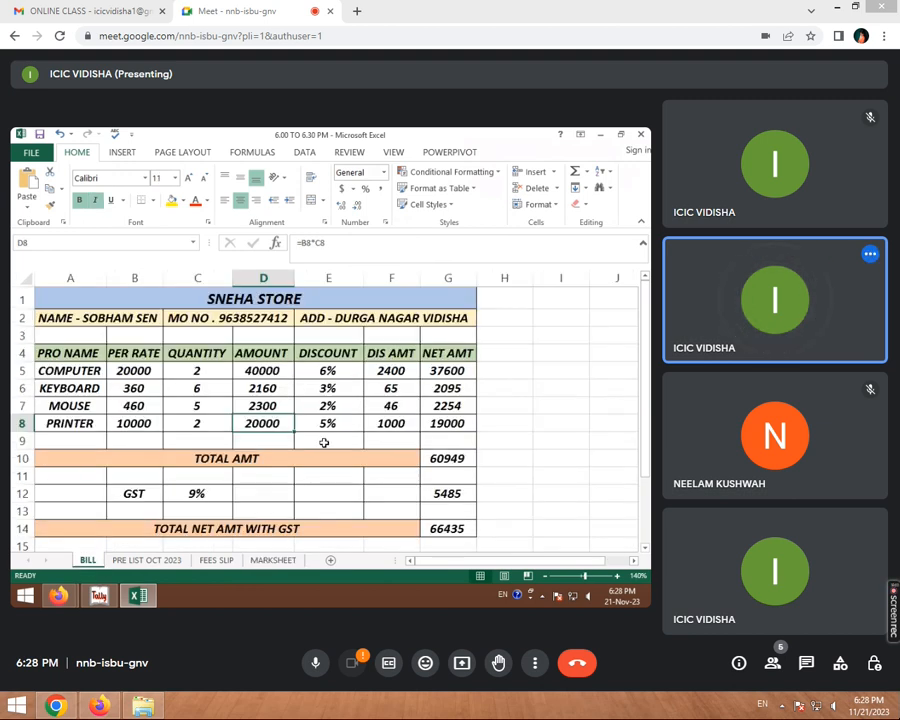
{"action": "left_click", "coordinate": [159, 564]}
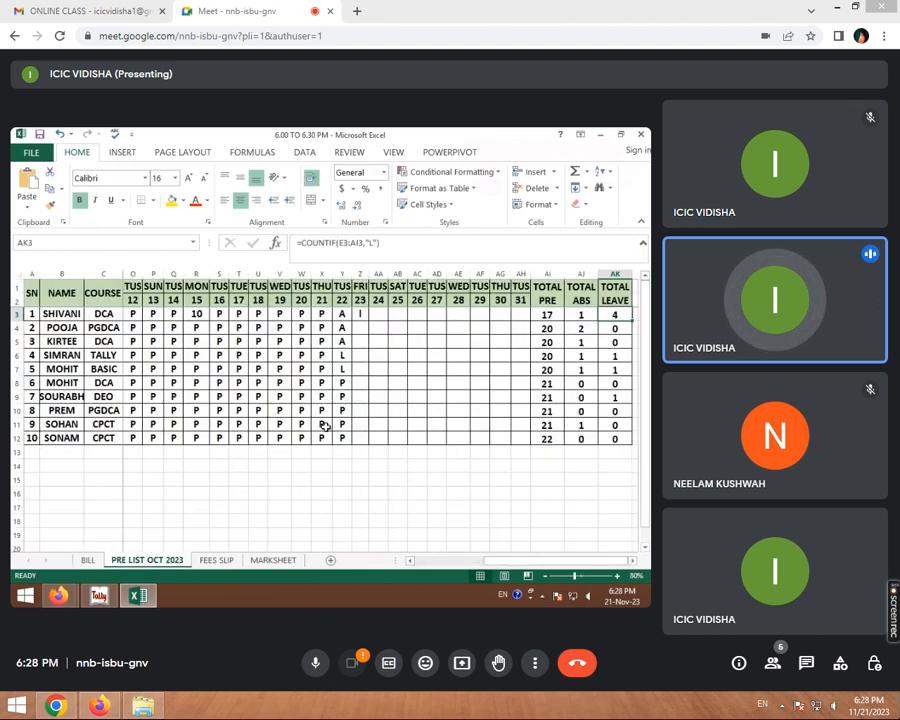
{"action": "left_click_drag", "start_coordinate": [593, 567], "coordinate": [516, 566]}
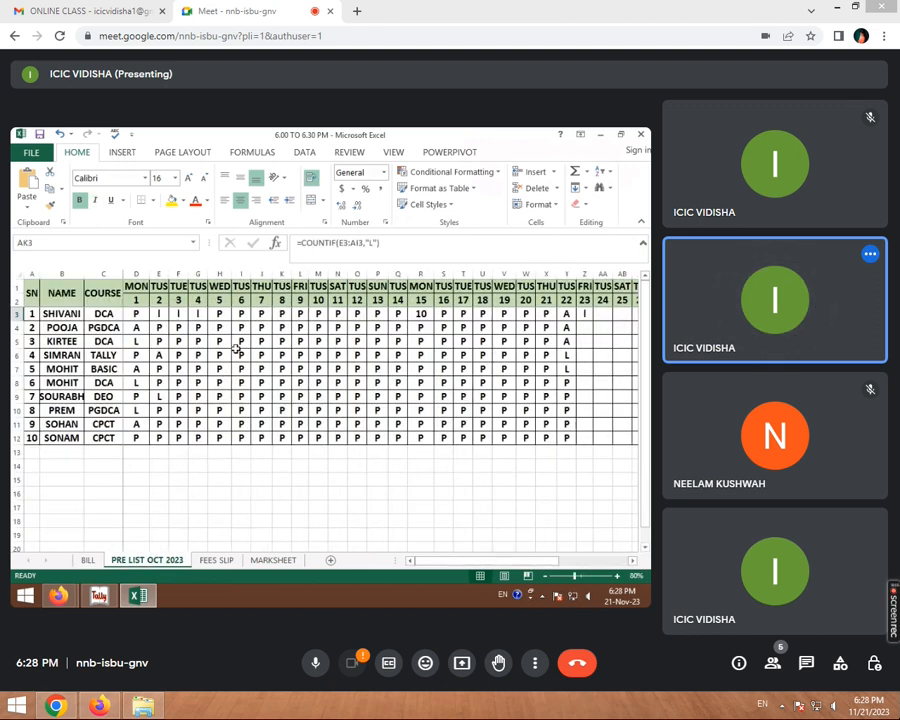
{"action": "left_click", "coordinate": [222, 561]}
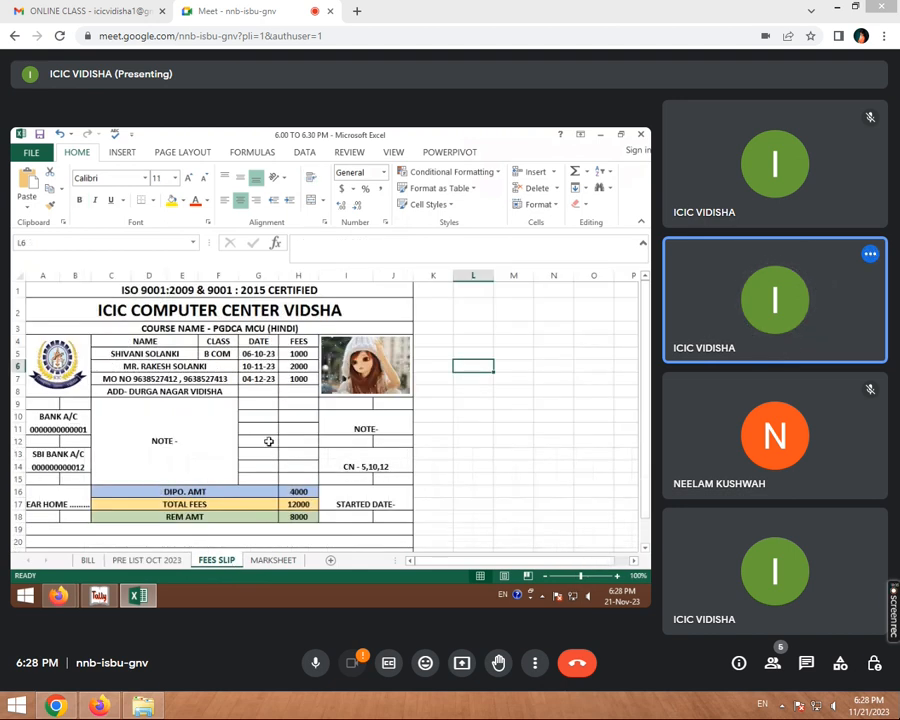
{"action": "left_click", "coordinate": [290, 562]}
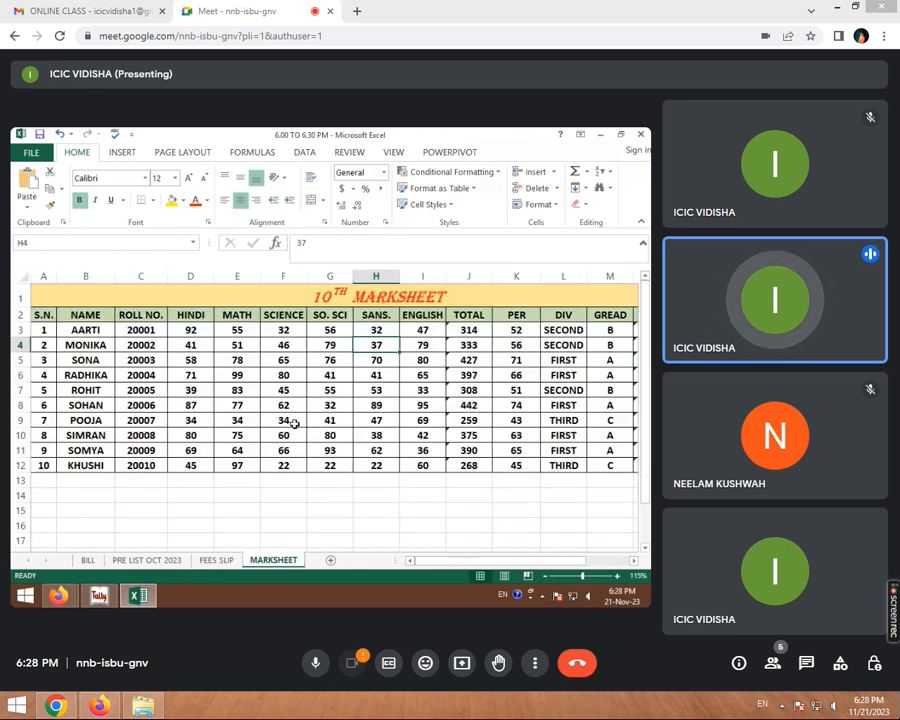